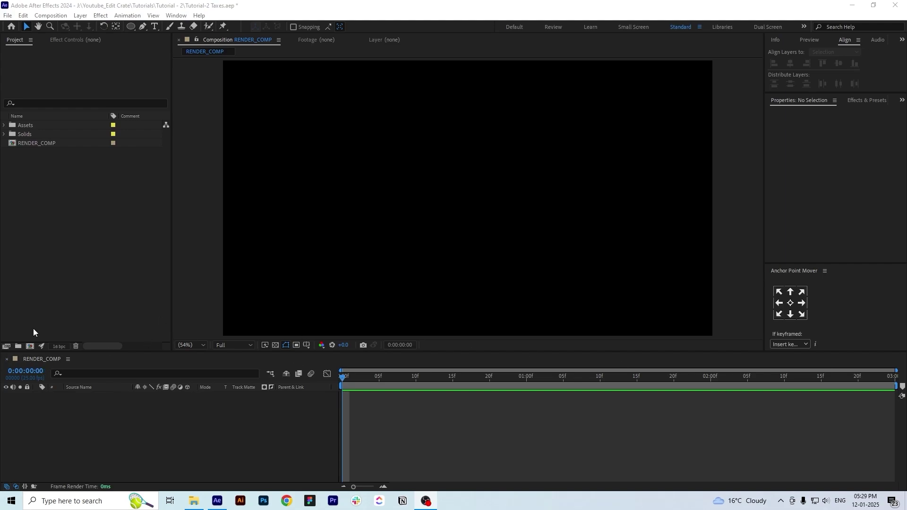
Create a new 4500 x 4500 px composition at 25 fps lasting 3 seconds and name it Base
left_click(30, 346)
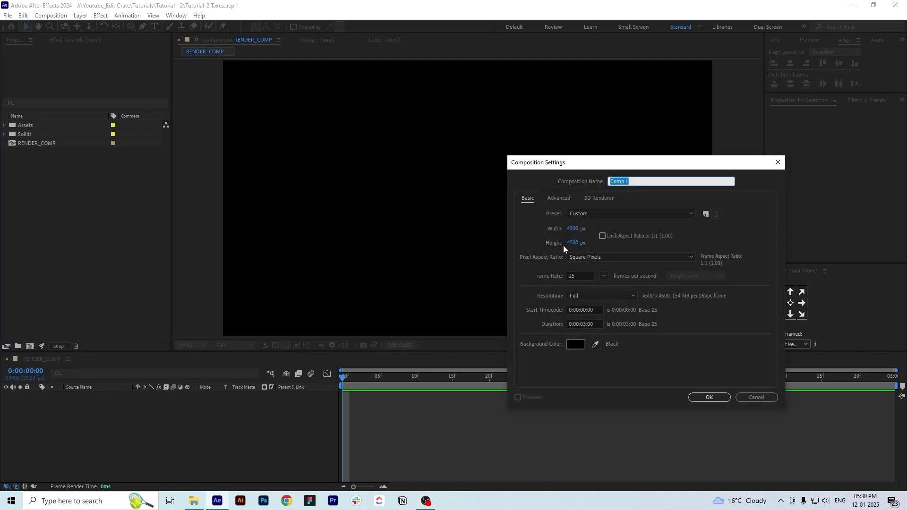
left_click(716, 395)
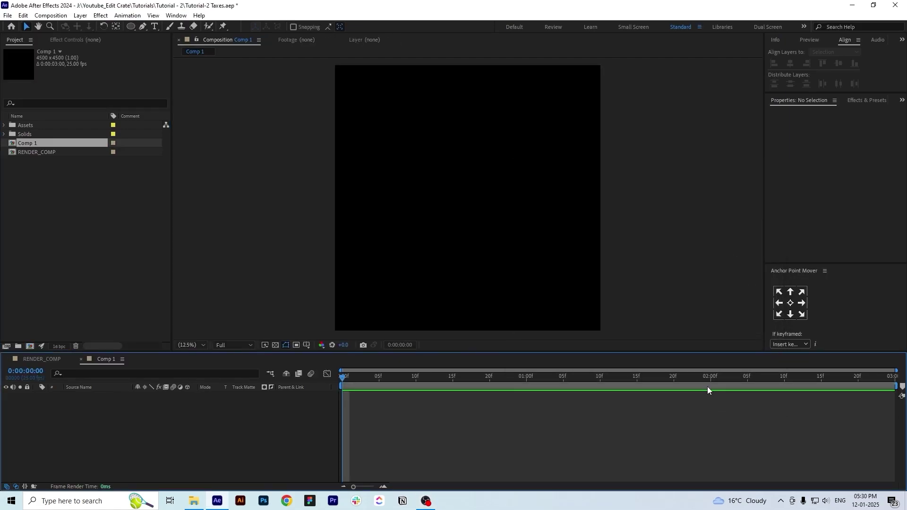
left_click(29, 145)
key("Return")
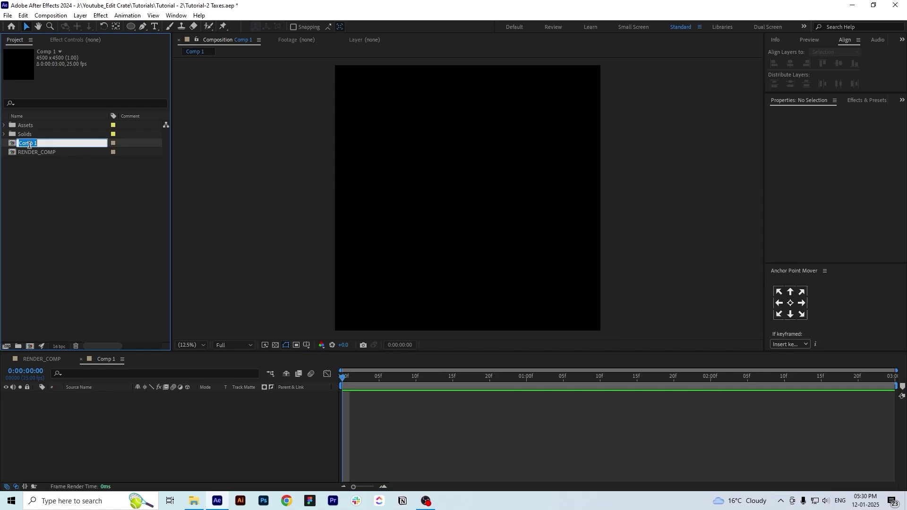
type("Base")
key("Return")
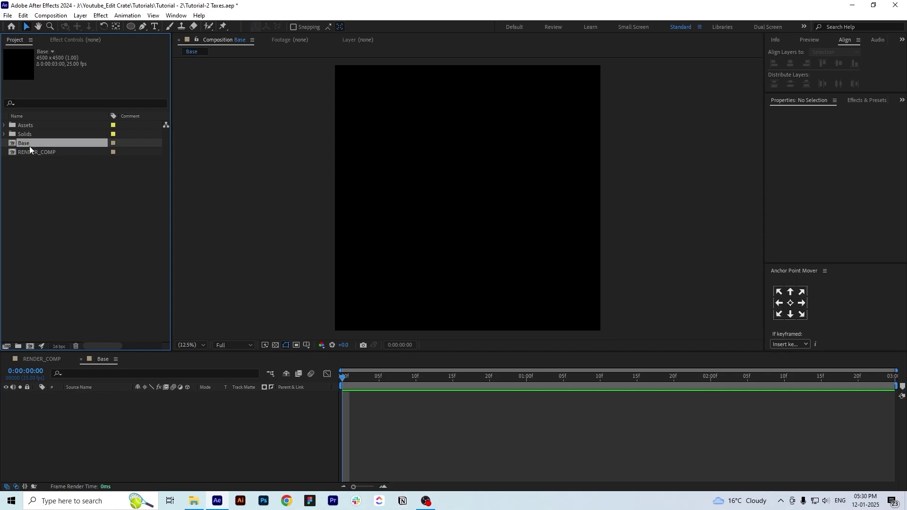
Add a black 4500 x 4500 px solid to the Base composition
left_click(160, 419)
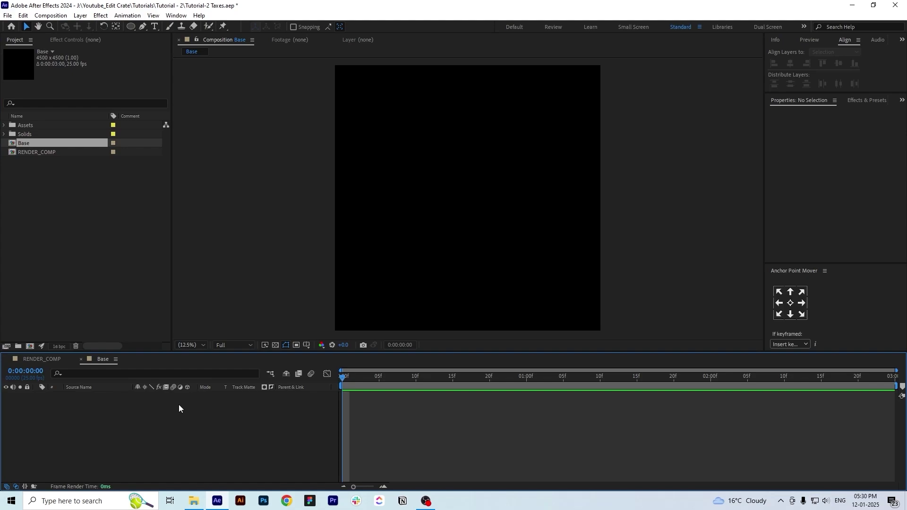
key("ctrl+y")
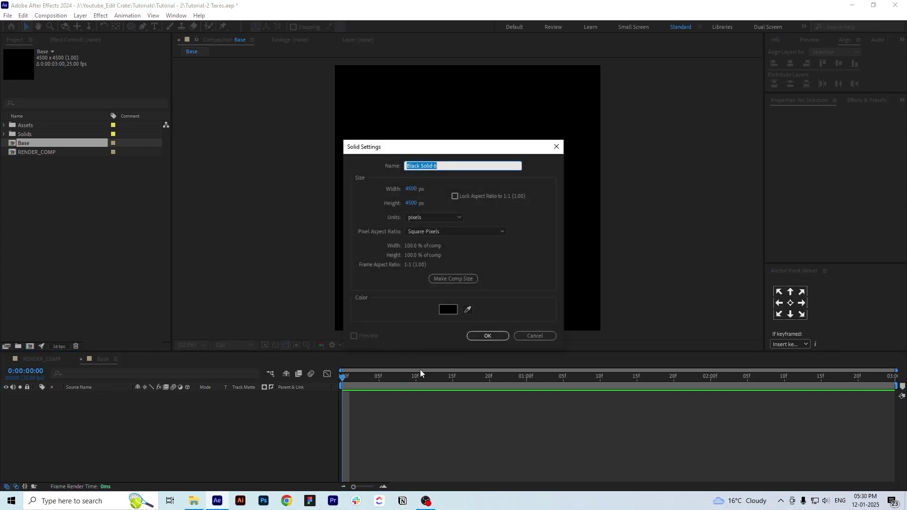
left_click(487, 336)
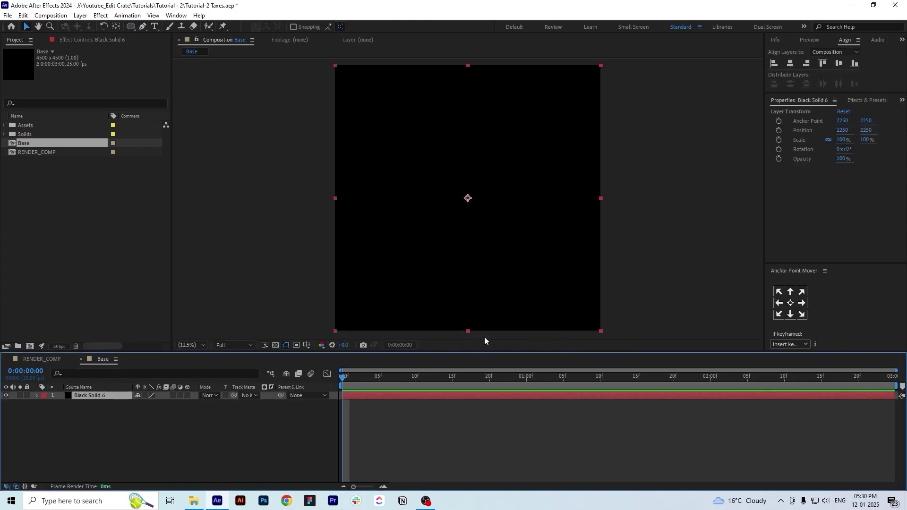
Apply the Grid effect to the black solid in the Base composition
key("ctrl+space")
type("gr")
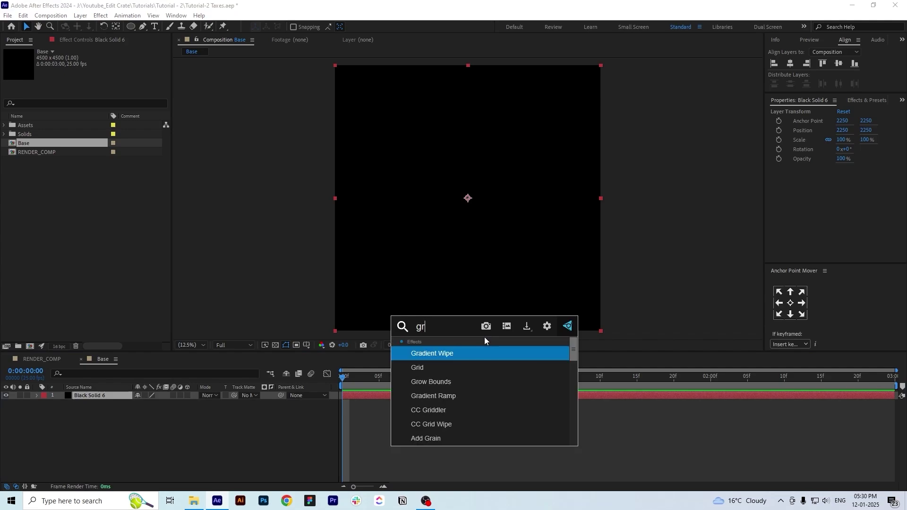
type("id")
left_click(470, 353)
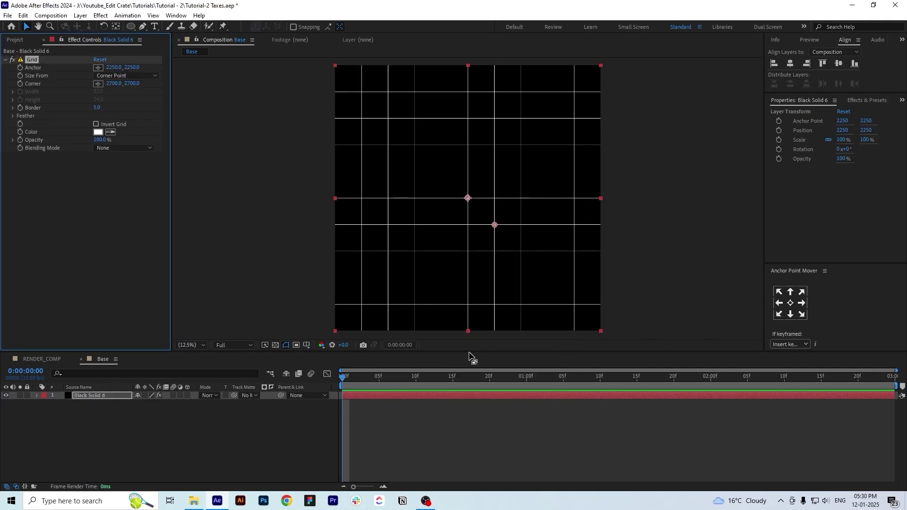
scroll(506, 169, "up", 2)
scroll(503, 165, "down", 2)
scroll(502, 165, "up", 1)
scroll(497, 169, "down", 1)
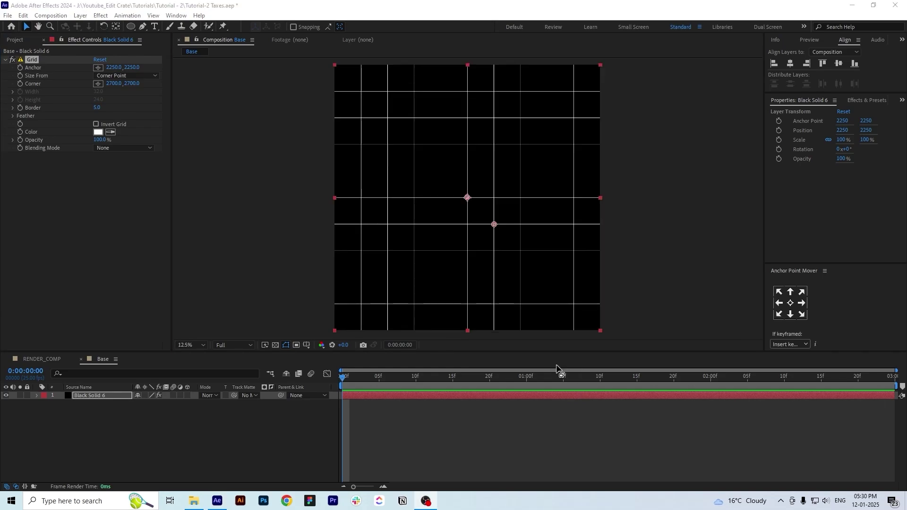
Pre-compose the black solid with all its attributes into a new composition named Grid
left_click(107, 395)
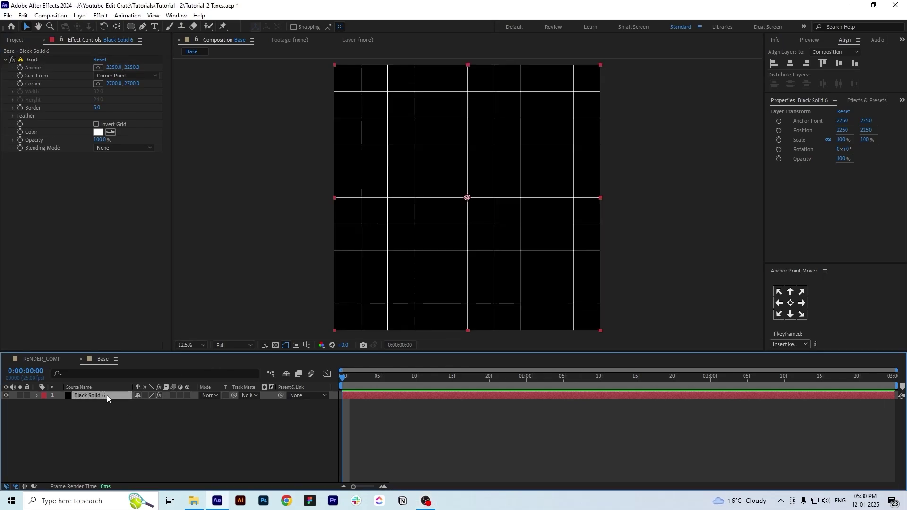
key("ctrl+shift+c")
type("Grid")
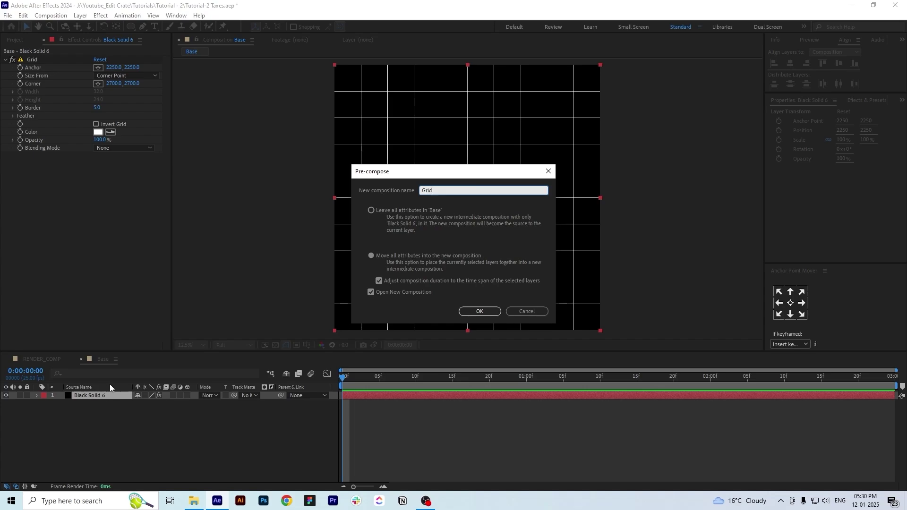
left_click(470, 311)
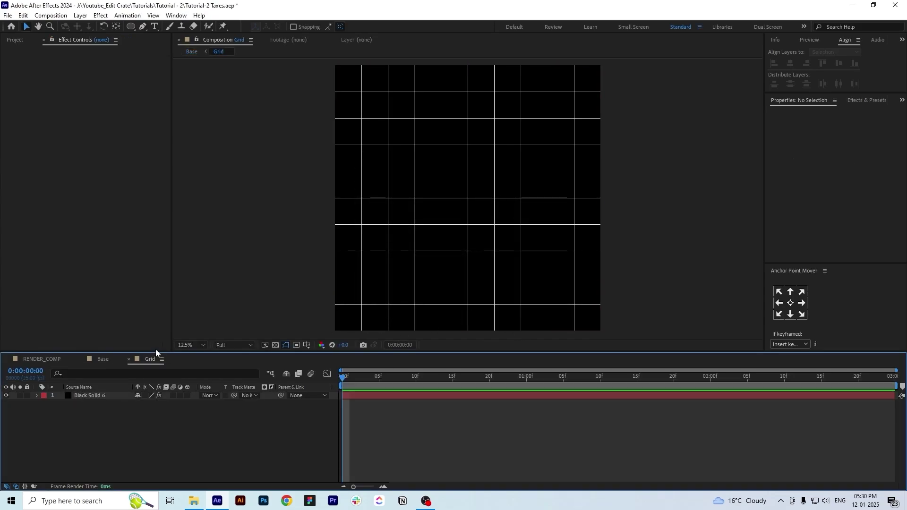
Draw a large circular mask on the Grid layer in the Base composition
left_click(113, 360)
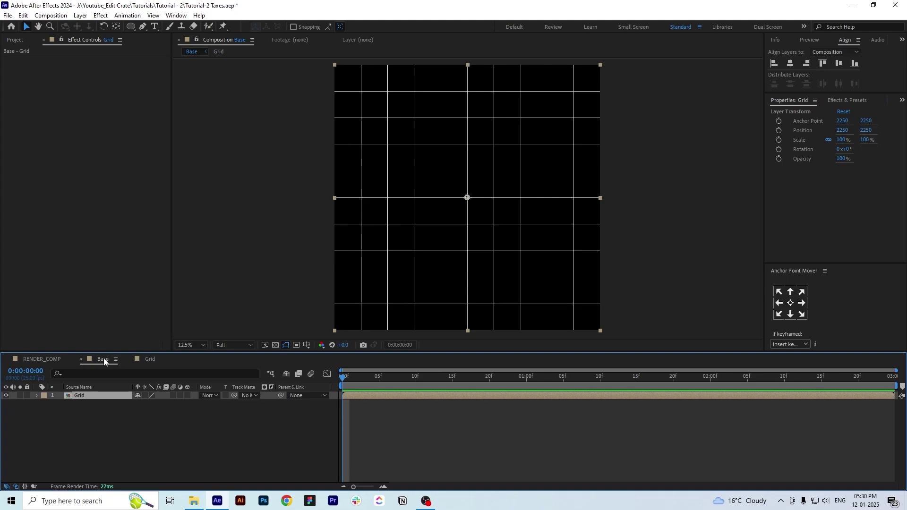
left_click(131, 27)
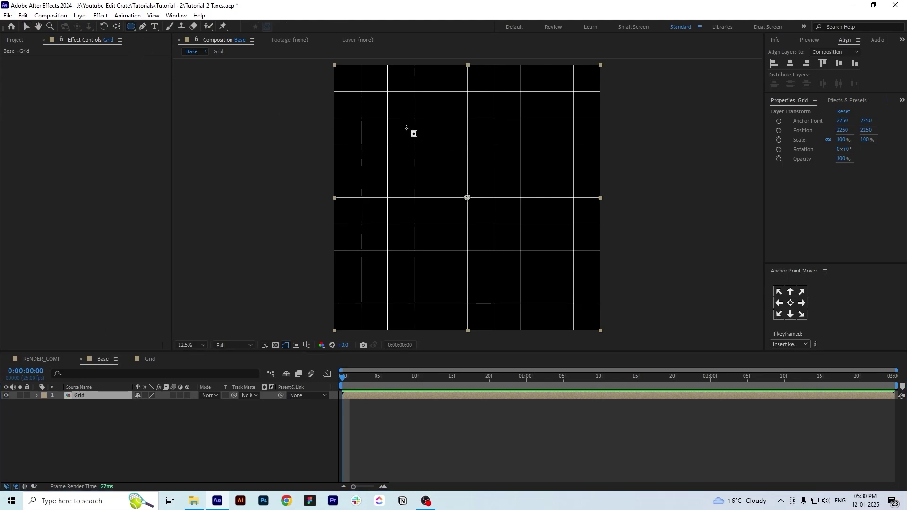
left_click_drag(400, 123, 585, 296)
key("v")
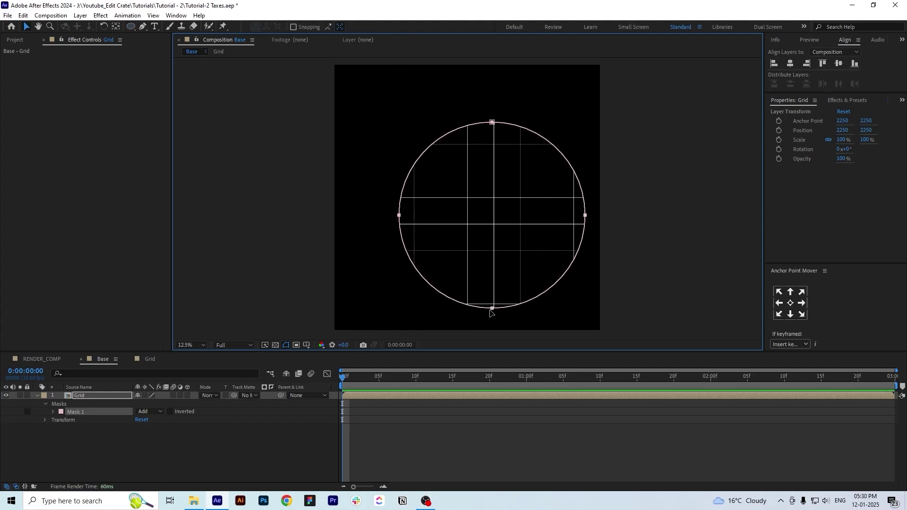
Show the Title/Action Safe guides and move the circular mask to the centre of the composition
left_click(307, 346)
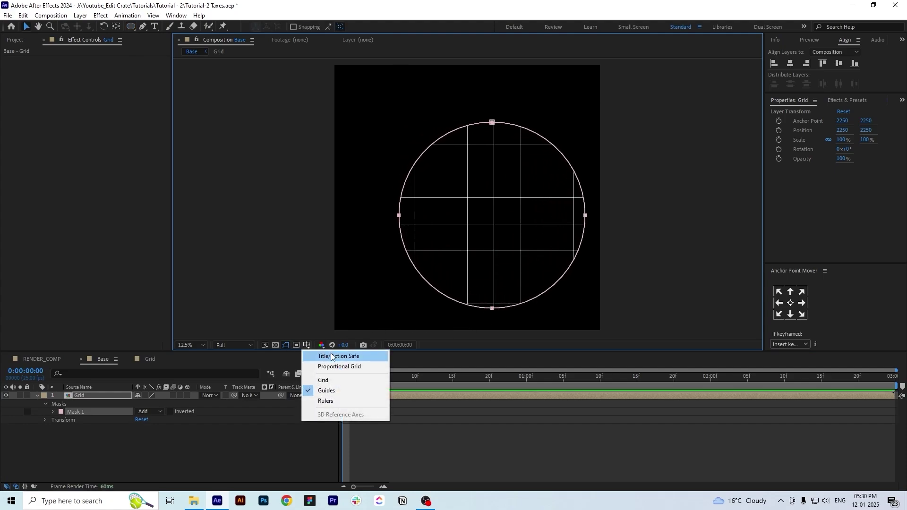
left_click(331, 355)
left_click_drag(493, 312, 469, 292)
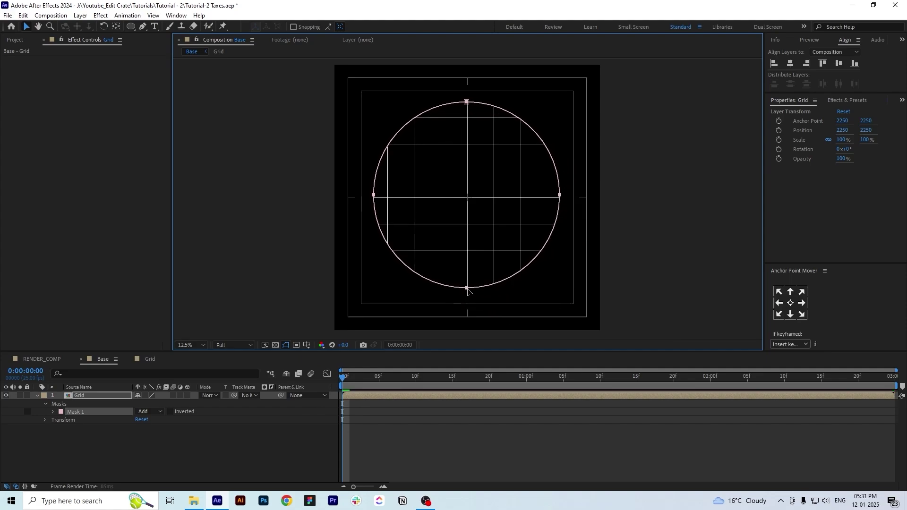
Set the feather of the Grid layer's circular mask to 618 pixels
key("f")
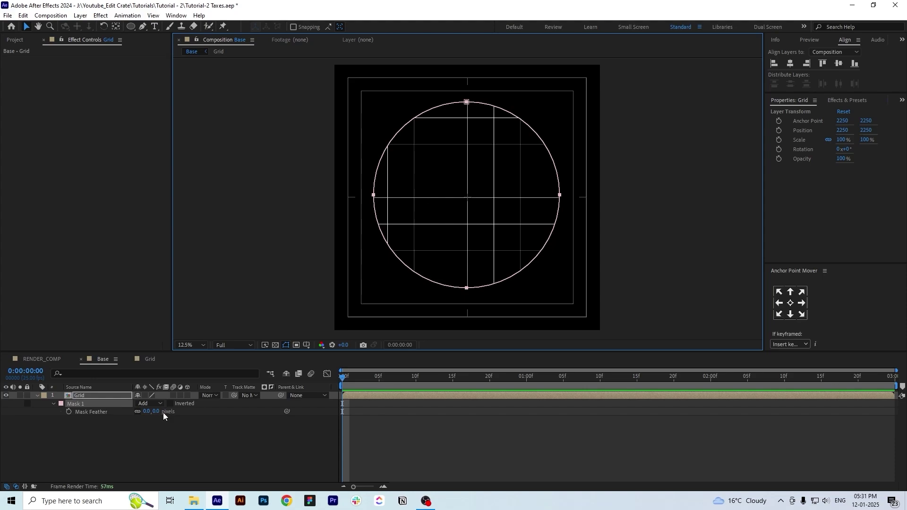
left_click_drag(157, 412, 186, 411)
key("period")
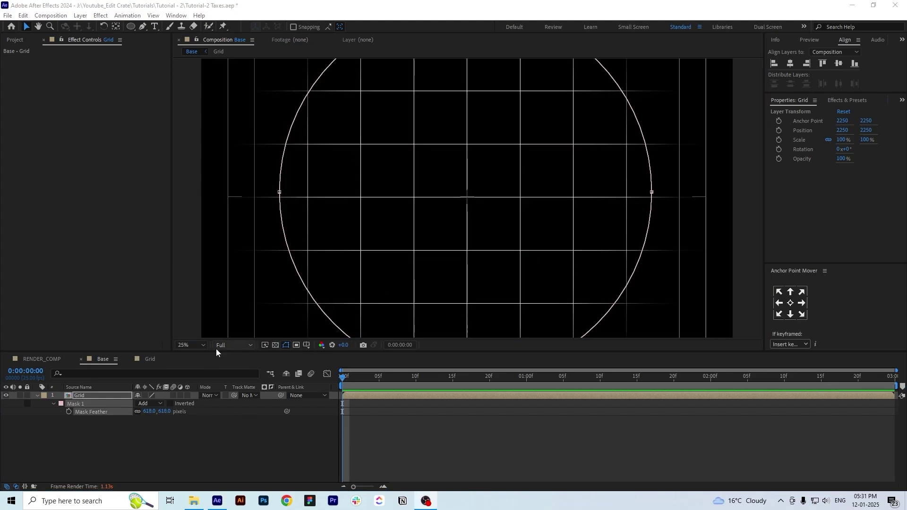
Place the Base composition as a layer in RENDER_COMP
left_click(51, 359)
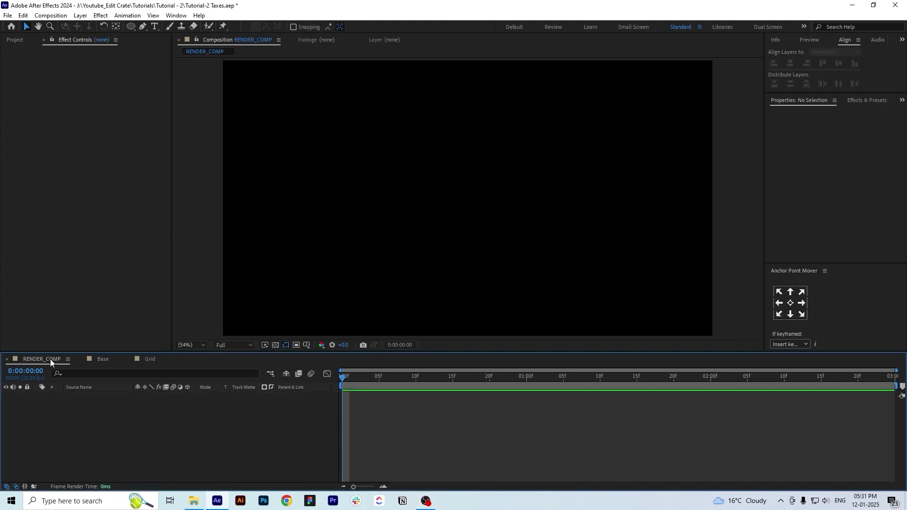
left_click(17, 40)
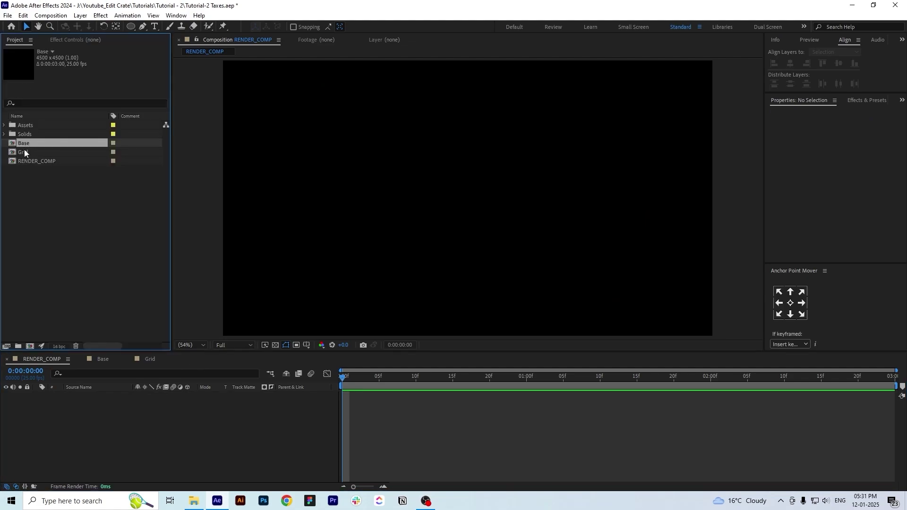
left_click_drag(24, 143, 124, 423)
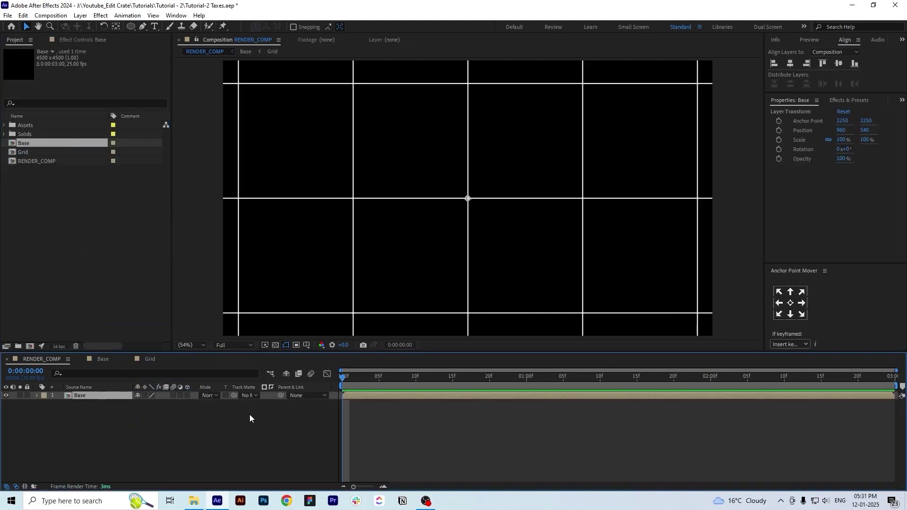
Make the Base layer 3D and tilt it back around its X axis to an orientation of about 280.8° to form a floor
scroll(398, 257, "down", 1)
scroll(393, 276, "down", 2)
scroll(387, 298, "up", 2)
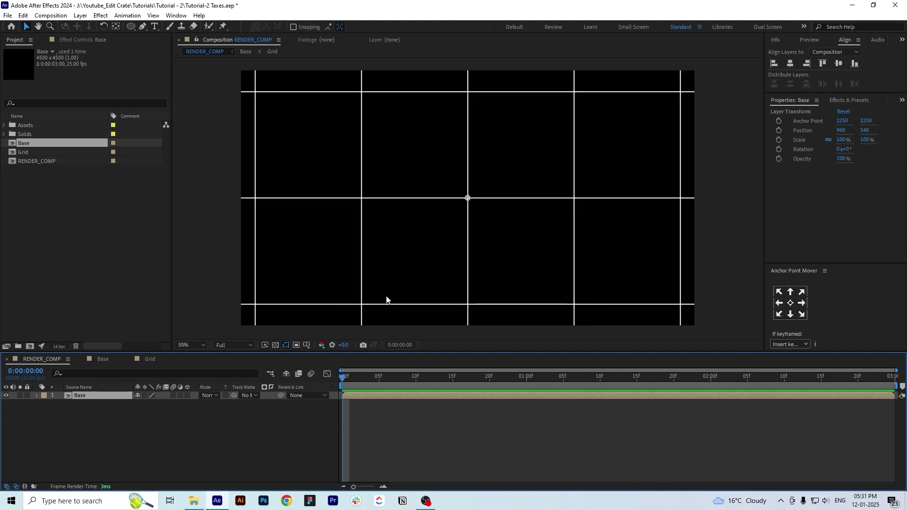
left_click(188, 396)
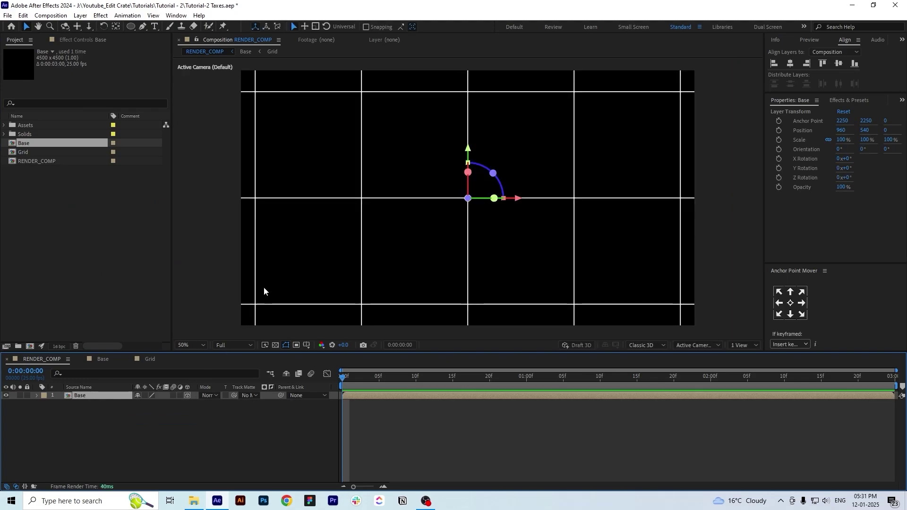
left_click_drag(468, 172, 469, 143)
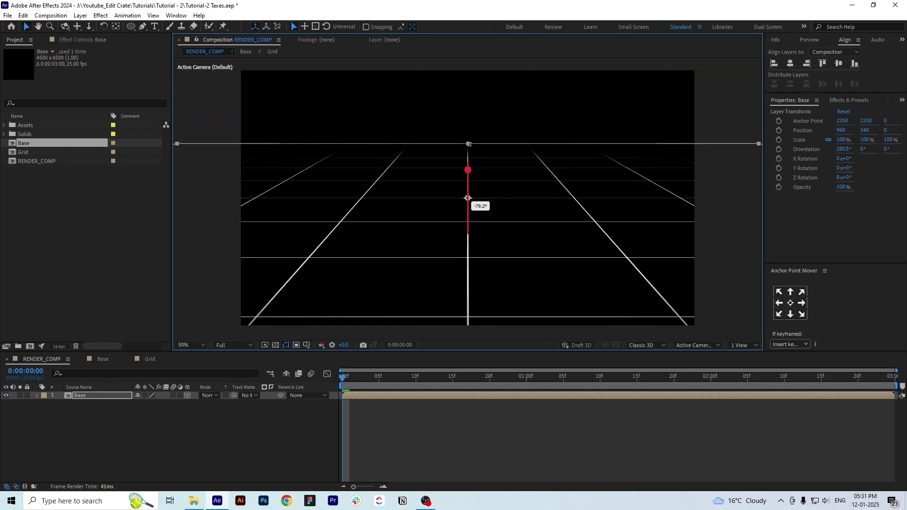
Scale the Base layer to 46% and move the grid floor down into the lower half of the frame
key("s")
left_click_drag(176, 404, 152, 404)
left_click_drag(468, 157, 470, 202)
left_click_drag(172, 405, 173, 404)
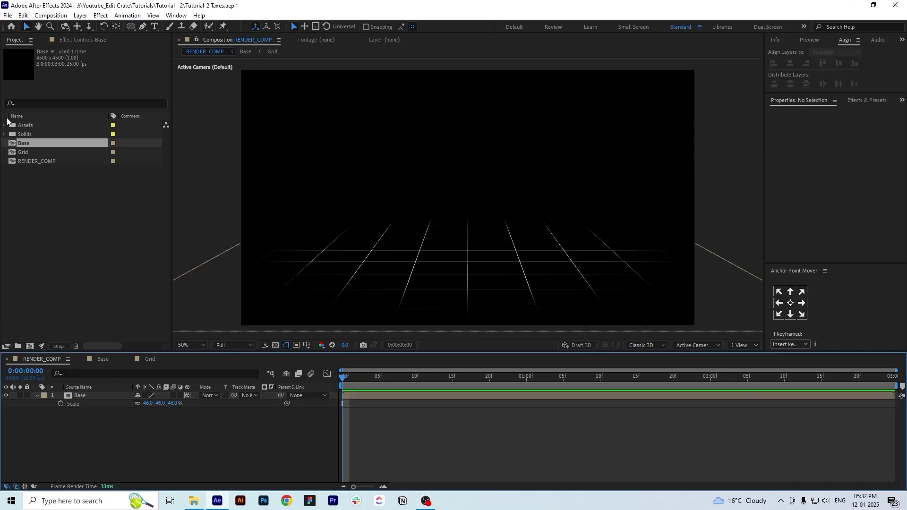
Add the chess_piece_king.glb model above the Base layer in RENDER_COMP with an object scale of 10%
left_click(3, 126)
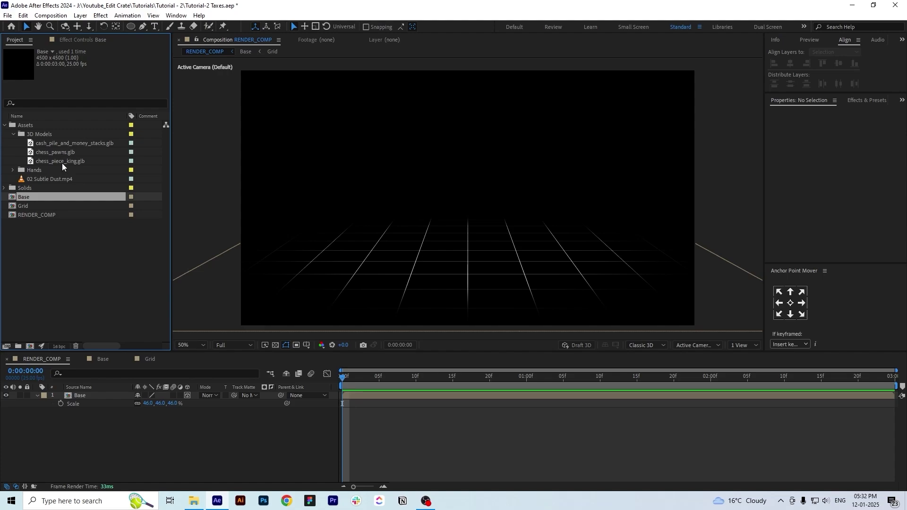
left_click_drag(61, 163, 123, 392)
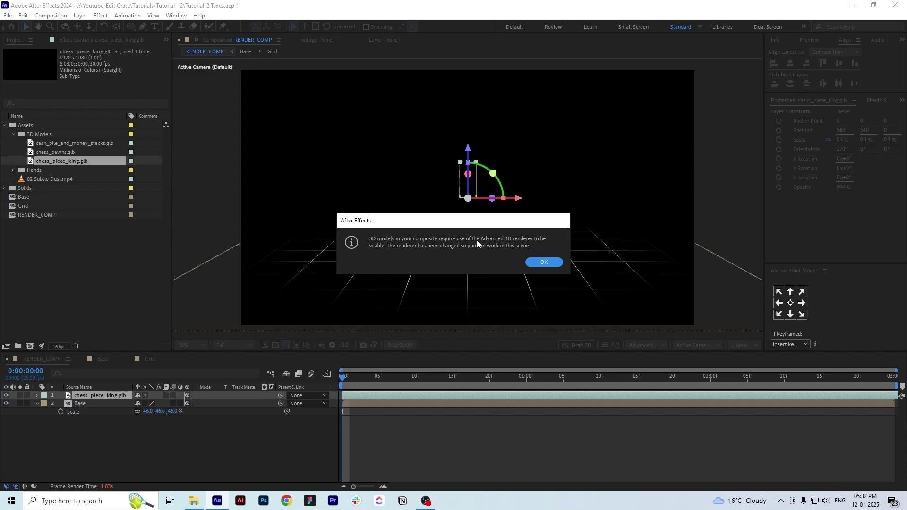
left_click(546, 262)
double_click(445, 214)
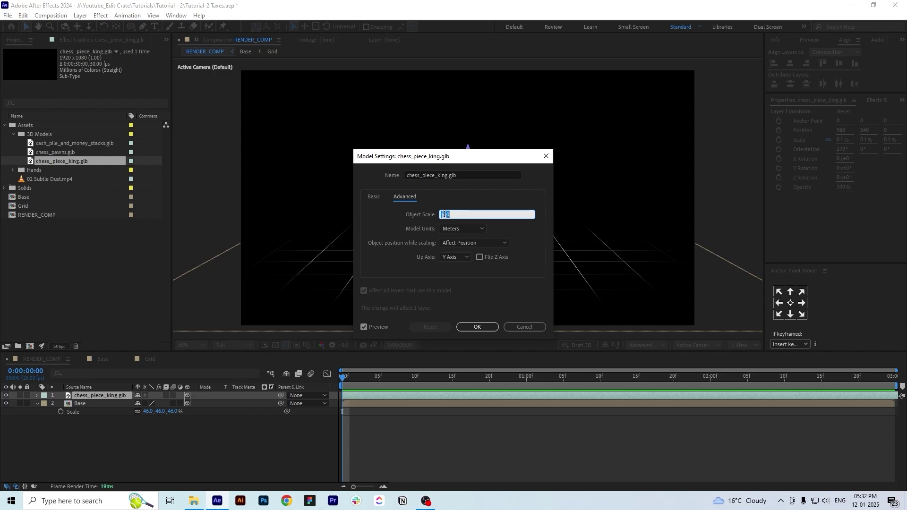
type("10")
key("Return")
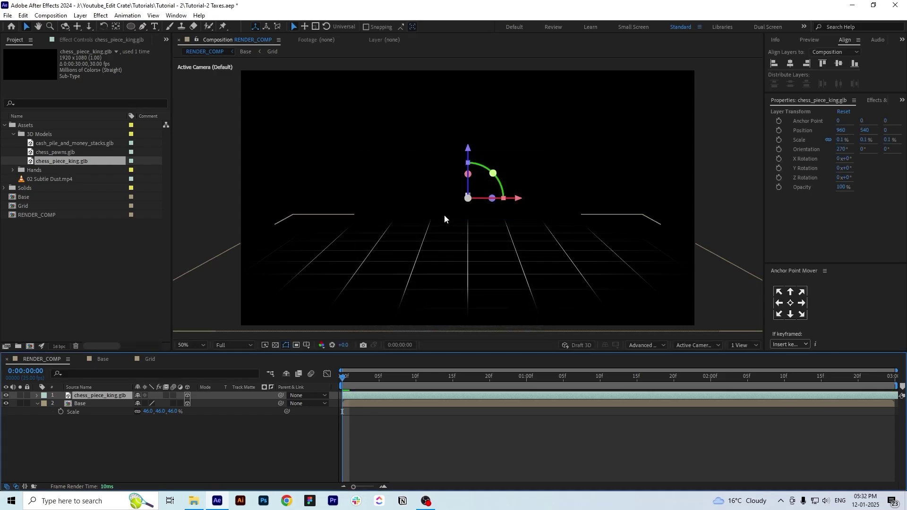
Scale the king model to 2.1% and lower it onto the grid floor at Y position 746
key("s")
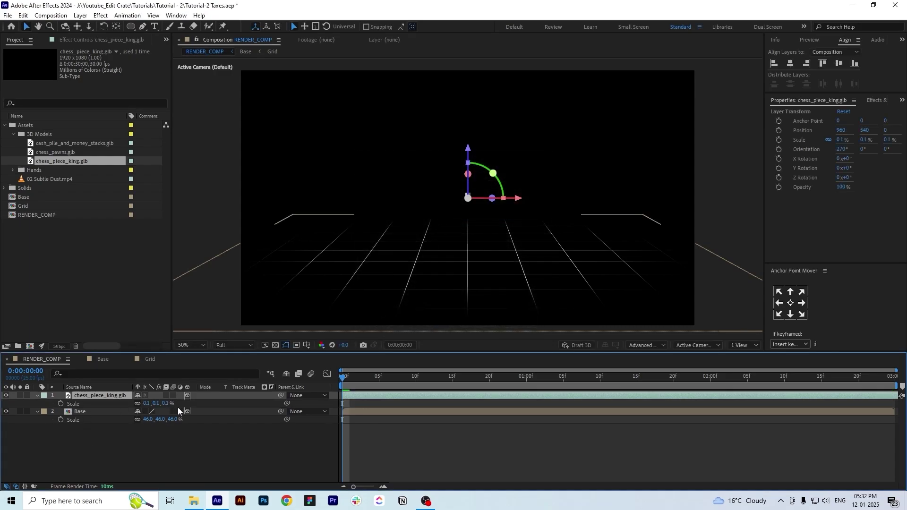
mouse_move(165, 404)
left_mouse_down()
mouse_move(189, 404)
mouse_move(174, 405)
left_mouse_up()
left_click_drag(468, 154, 468, 202)
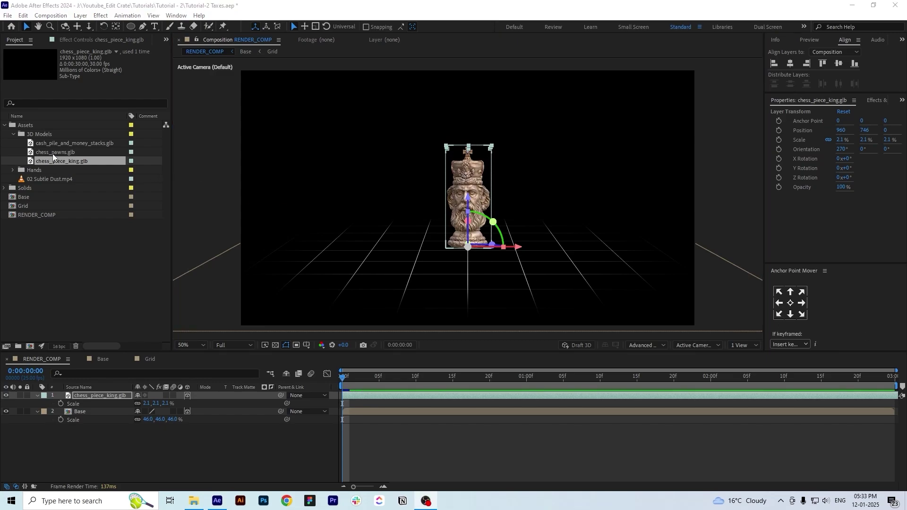
Add the chess_pawns.glb model above the king layer in RENDER_COMP with an object scale of 10%
left_click_drag(52, 154, 108, 392)
double_click(108, 393)
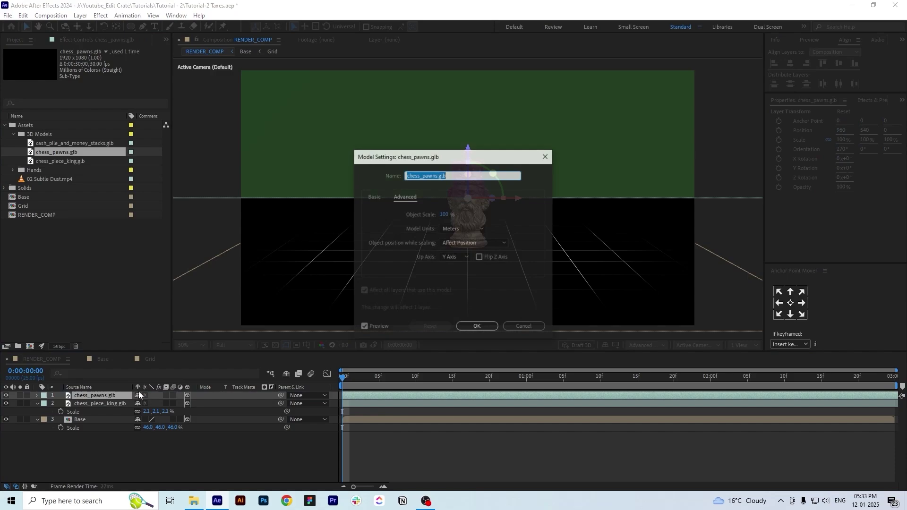
left_click(444, 214)
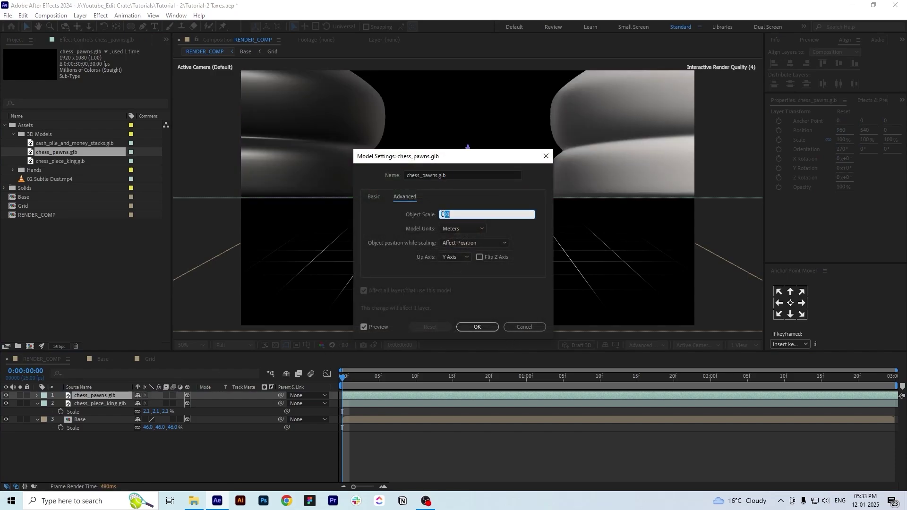
type("10")
key("Return")
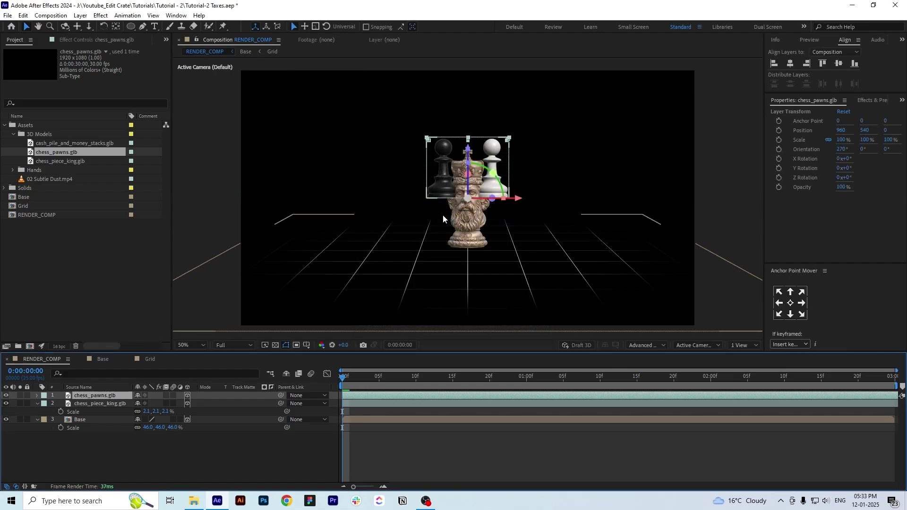
Lower the pawns to Y position 778, bring them forward to Z position -642, and scale them to 69%
left_click_drag(472, 150, 471, 206)
key("p")
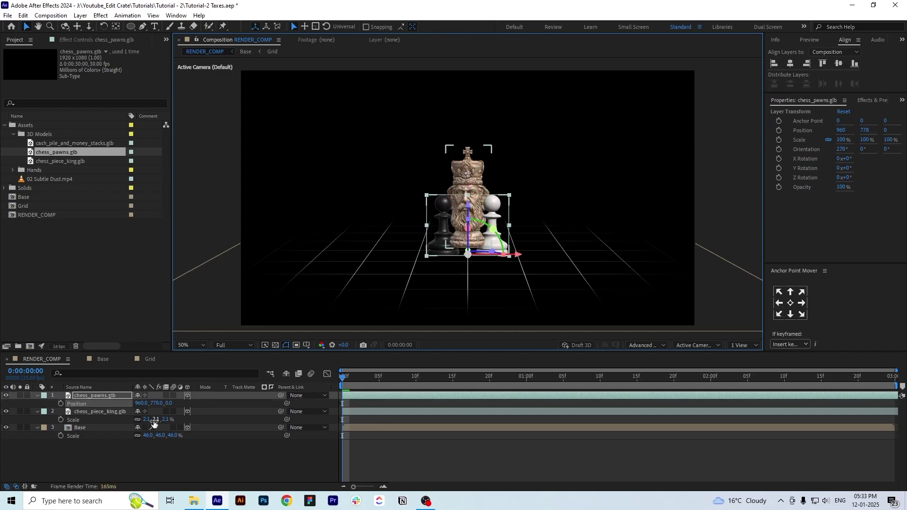
left_click_drag(171, 403, 152, 403)
key("s")
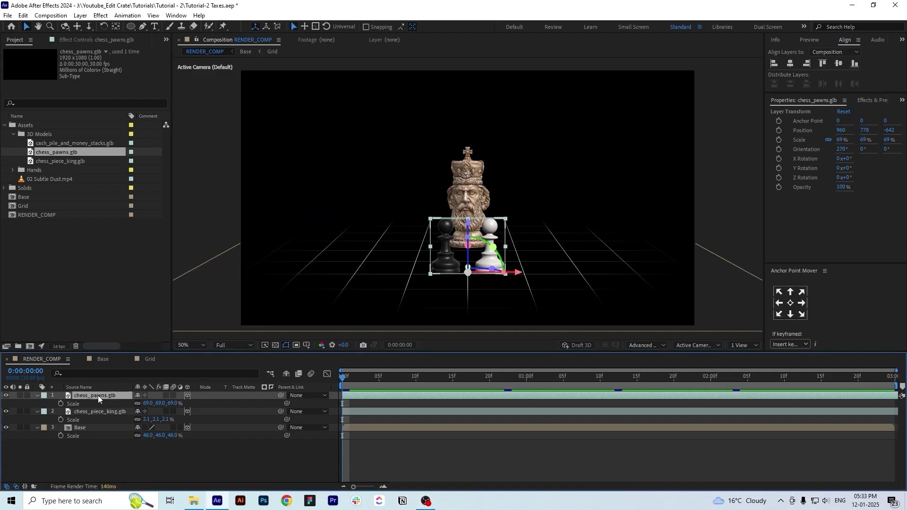
Duplicate the pawns layer and place the copy to the right of the original, angled toward the king
key("ctrl+d")
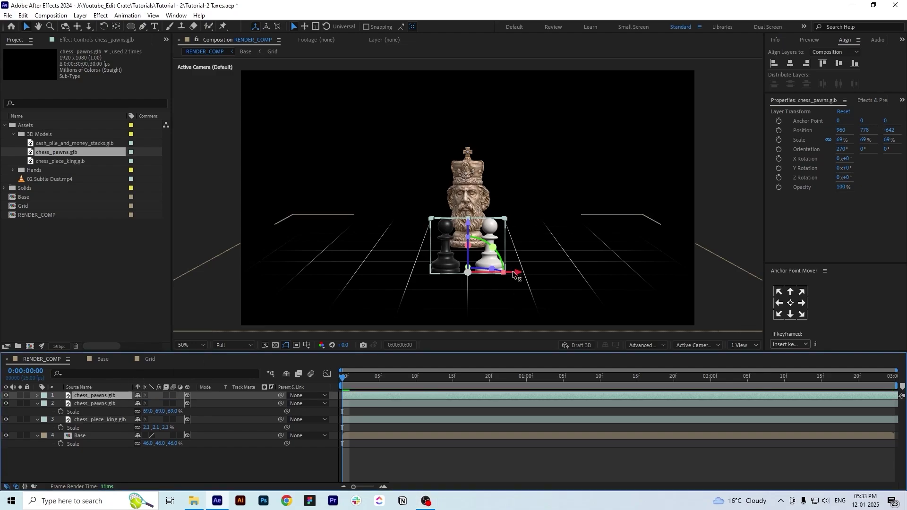
left_click_drag(522, 274, 632, 273)
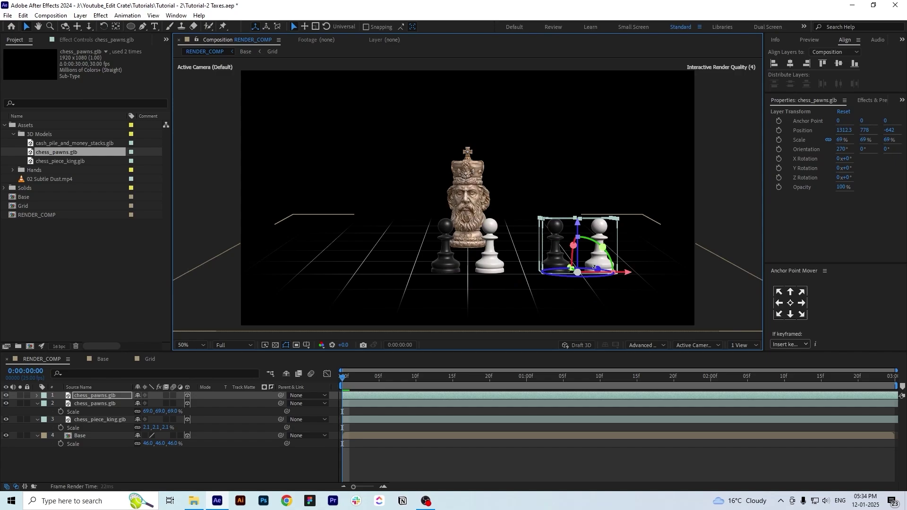
mouse_move(573, 271)
left_mouse_down()
mouse_move(597, 275)
mouse_move(562, 277)
left_mouse_up()
Duplicate the centre pawns and place the copy to their left at about X 594.3, Z -629.8, turned about 15.6°
left_click(490, 259)
key("ctrl+d")
left_click_drag(504, 273, 385, 280)
left_click_drag(411, 273, 398, 273)
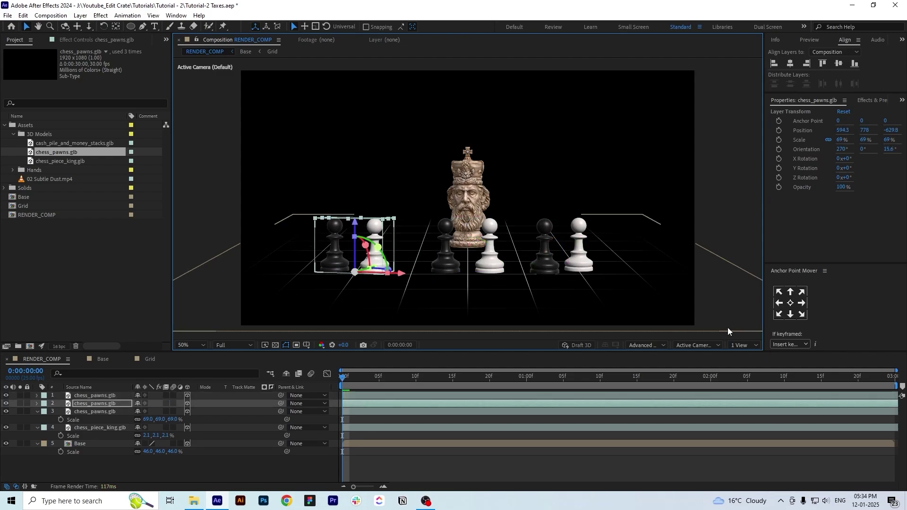
Show the scene in two views with a top view and move the king back to about Z position 224
left_click(745, 346)
left_click(747, 368)
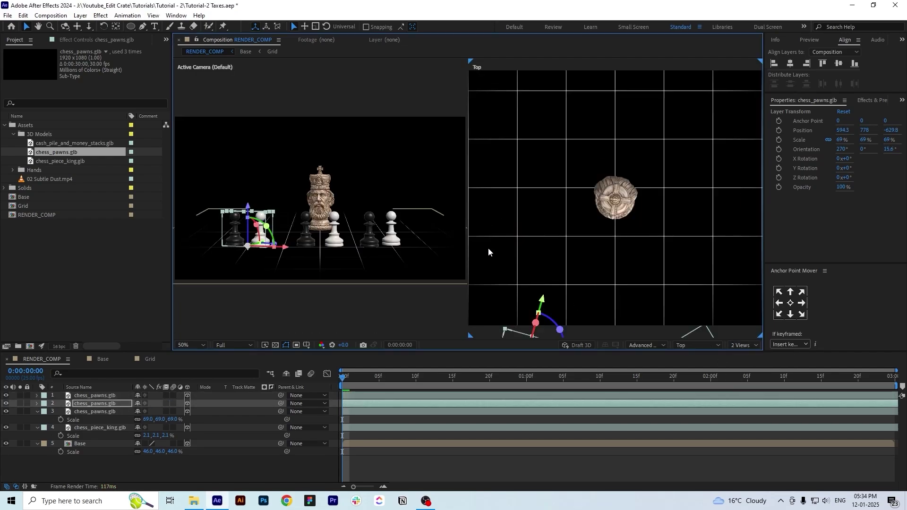
left_click_drag(671, 240, 643, 217)
scroll(652, 212, "down", 2)
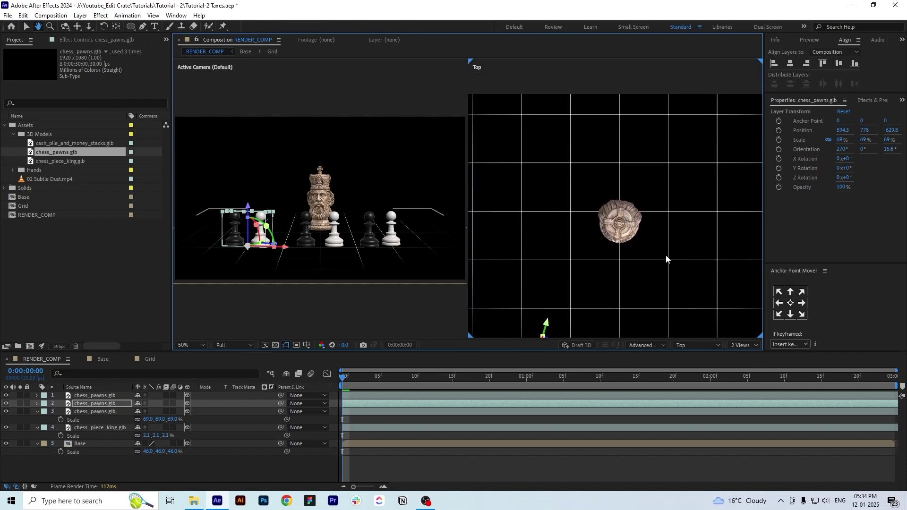
left_click(617, 210)
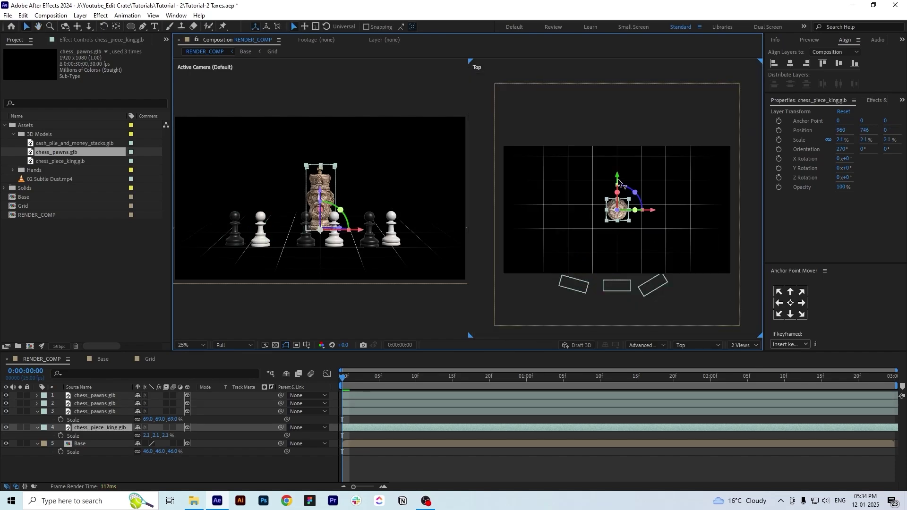
left_click_drag(619, 172, 619, 146)
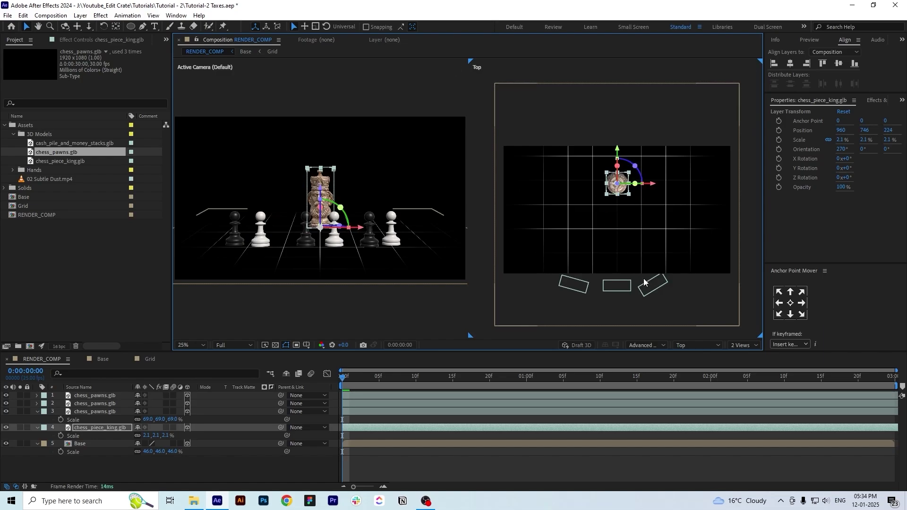
In the top view, turn the right-hand pawn pair to about 328.8° and move the three pawn pairs closer to the king
left_click(667, 283)
left_click_drag(668, 283, 690, 270)
left_click_drag(656, 245, 615, 225)
left_click(618, 289)
left_click_drag(574, 284, 553, 279)
left_click_drag(561, 246, 572, 212)
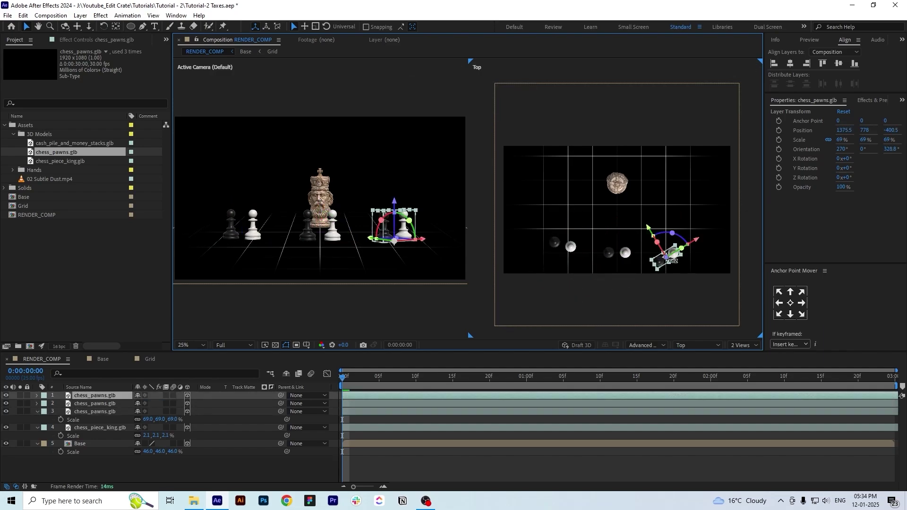
Shift the right-hand pawn pair to about X 1313.9, Z -309.3 and the left-hand pair to about X 598.7, Z -320.3
left_click_drag(667, 258, 683, 249)
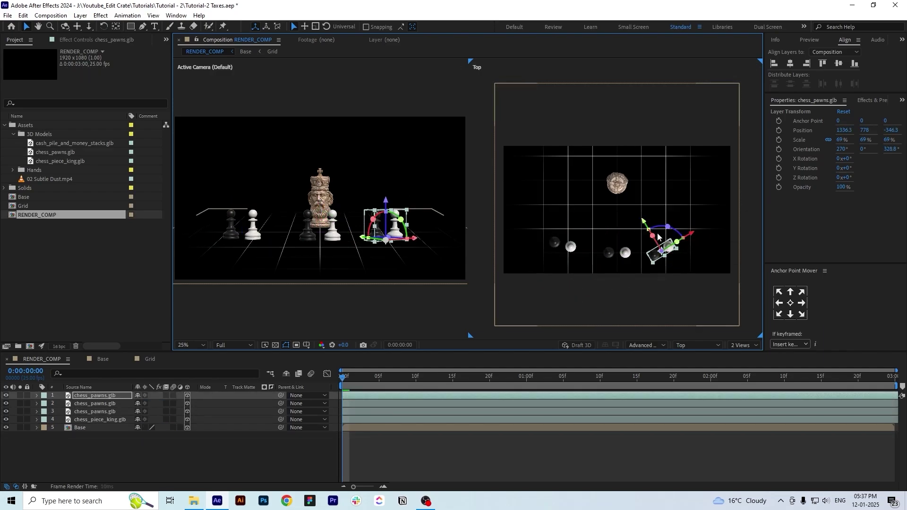
left_click_drag(645, 223, 641, 217)
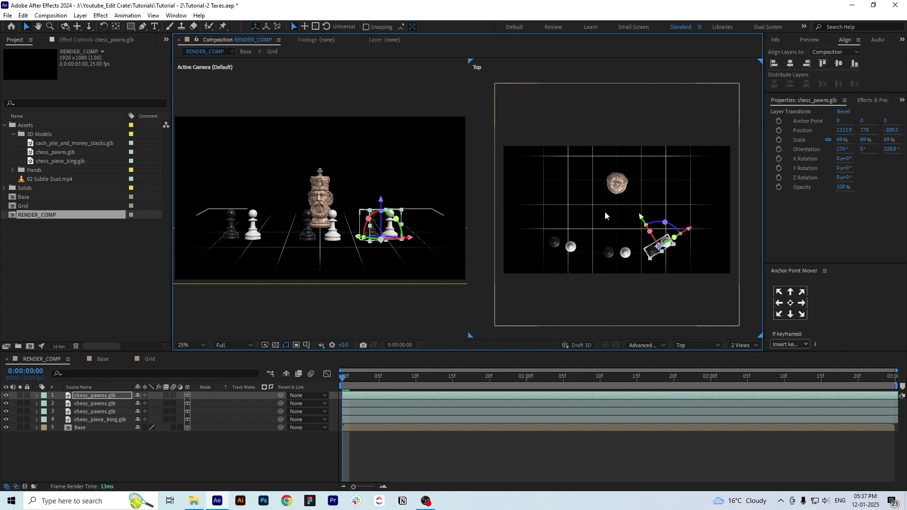
left_click(560, 246)
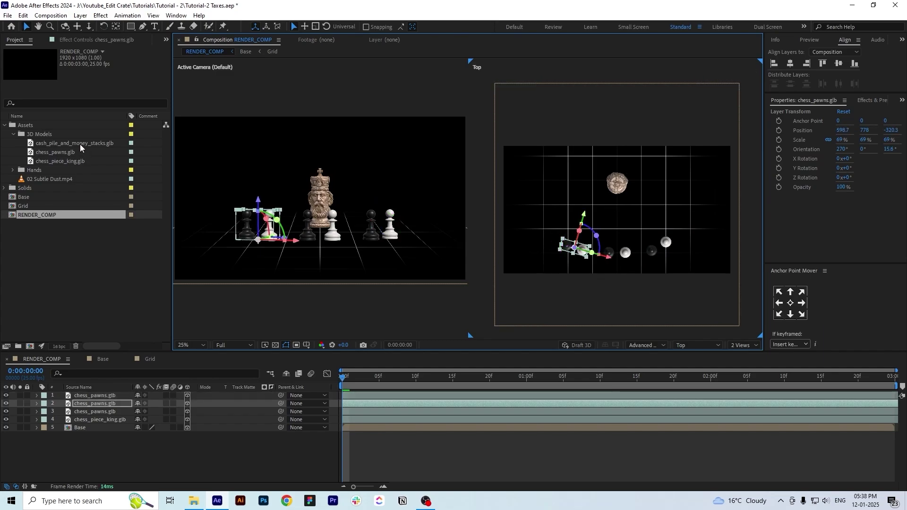
Add the cash_pile_and_money_stacks.glb model above the pawn layers with a reduced object scale
left_click_drag(80, 145, 118, 397)
left_click(449, 215)
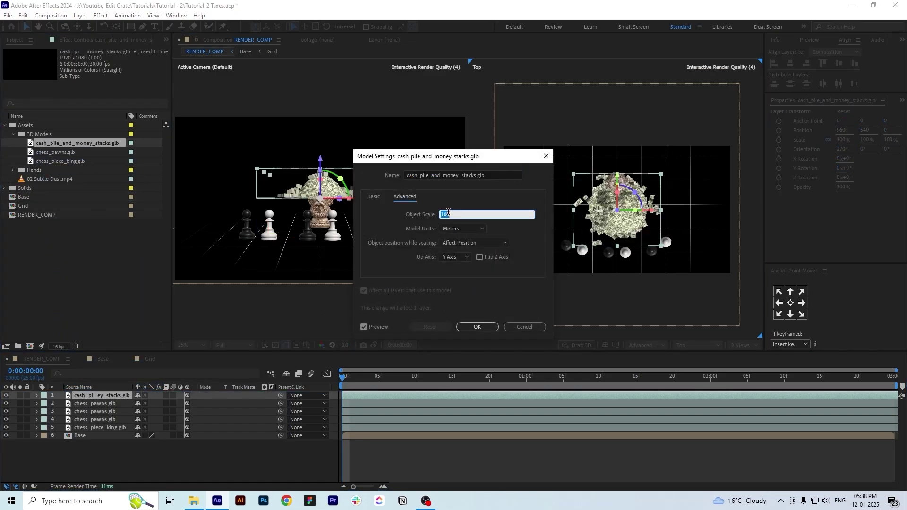
type("1")
key("Return")
Scale the cash pile to 681% and place it in front of the king at about Y 754.3, Z -104
key("s")
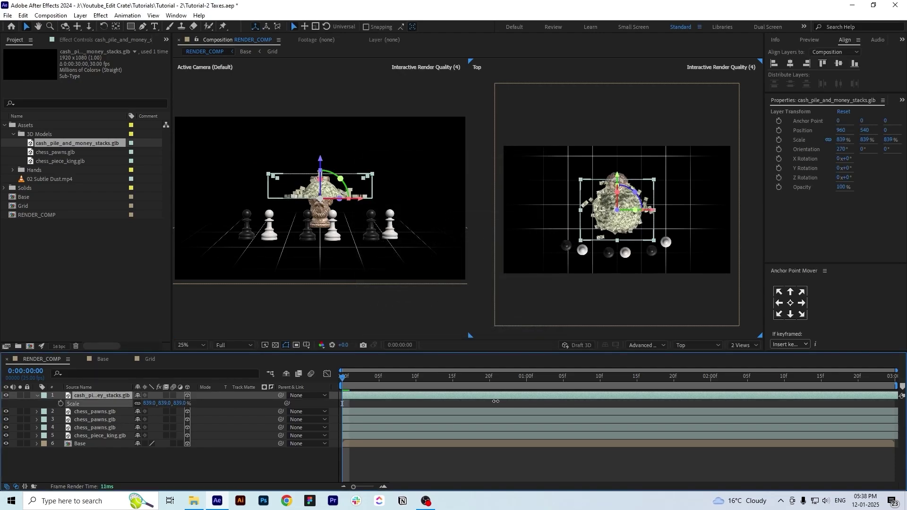
left_click_drag(496, 401, 421, 401)
left_click_drag(617, 176, 617, 189)
left_click_drag(321, 160, 320, 193)
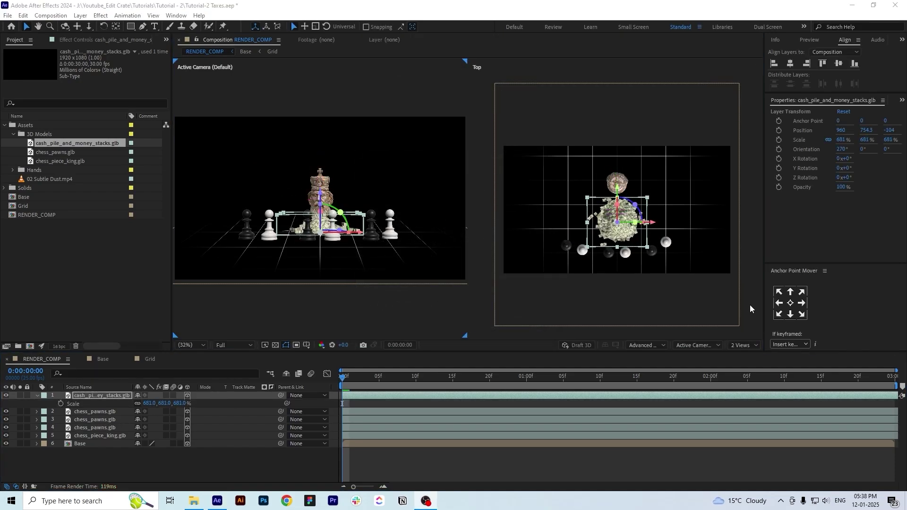
Using a four-view layout, tilt the king to an X orientation of about 278.9° and tilt the cash pile to follow the floor's slope
left_click(748, 344)
left_click(750, 373)
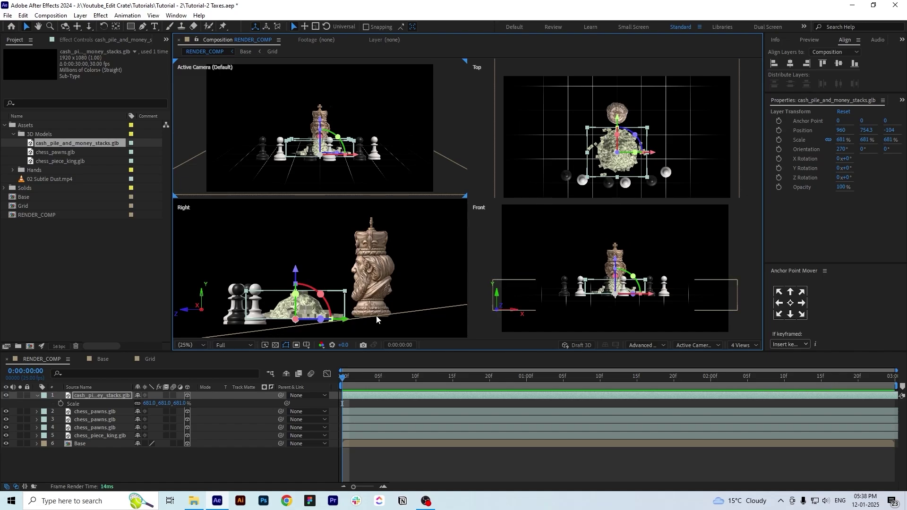
left_click(375, 284)
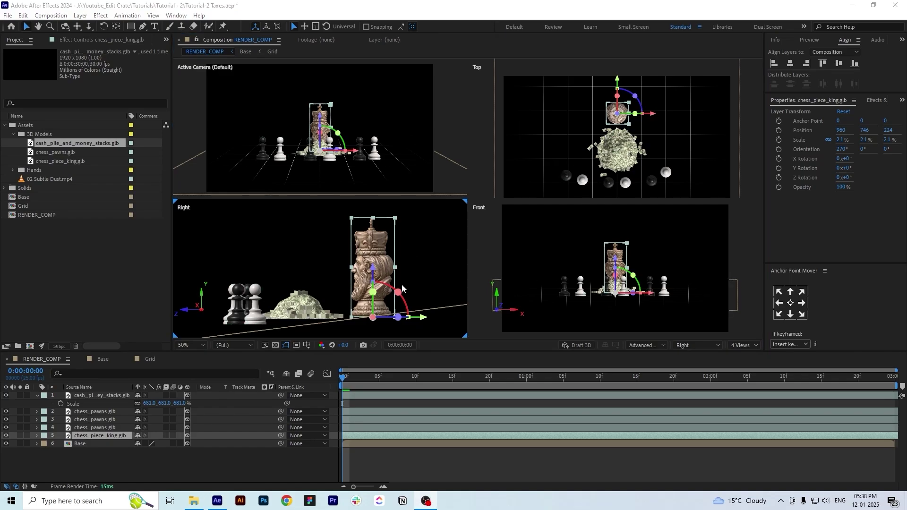
left_click_drag(402, 287, 399, 295)
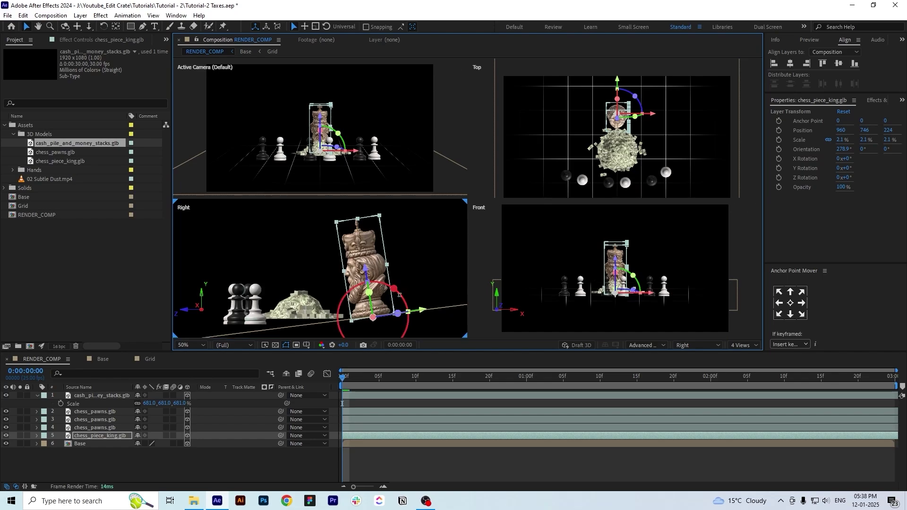
left_click(305, 309)
left_click_drag(317, 289, 293, 281)
Try to tilt the three pawn layers together to follow the floor's slope
left_click(248, 304)
key("ctrl+shift+Down")
key("ctrl+shift+Down")
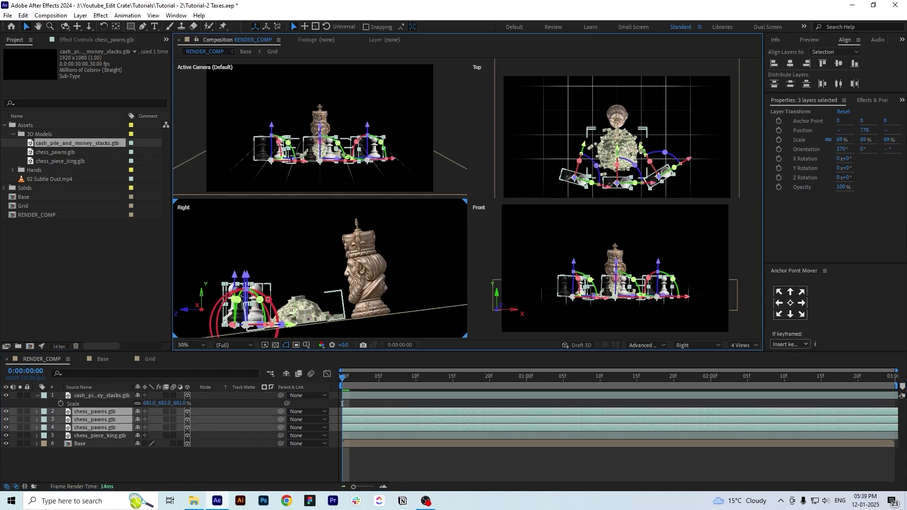
left_click_drag(268, 300, 302, 298)
left_click(126, 463)
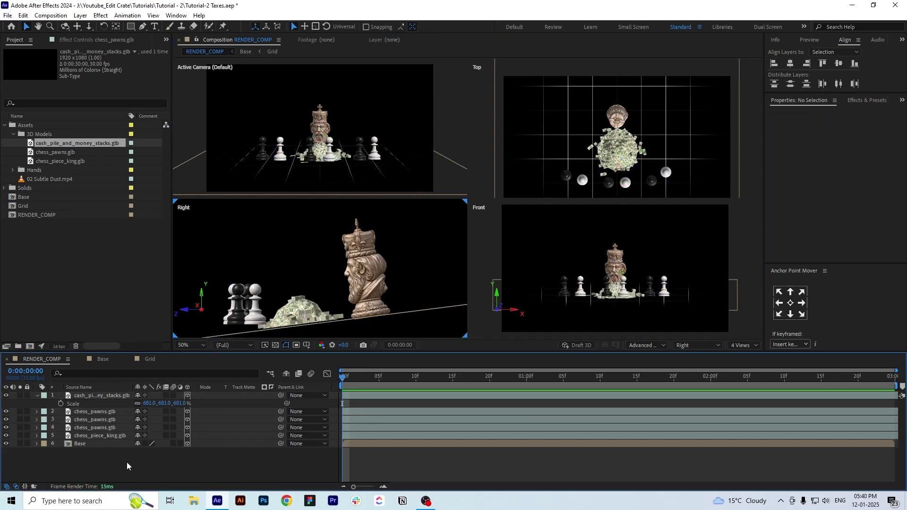
Tilt the pawn layers individually in the side view to follow the slope of the grid floor
left_click(36, 396)
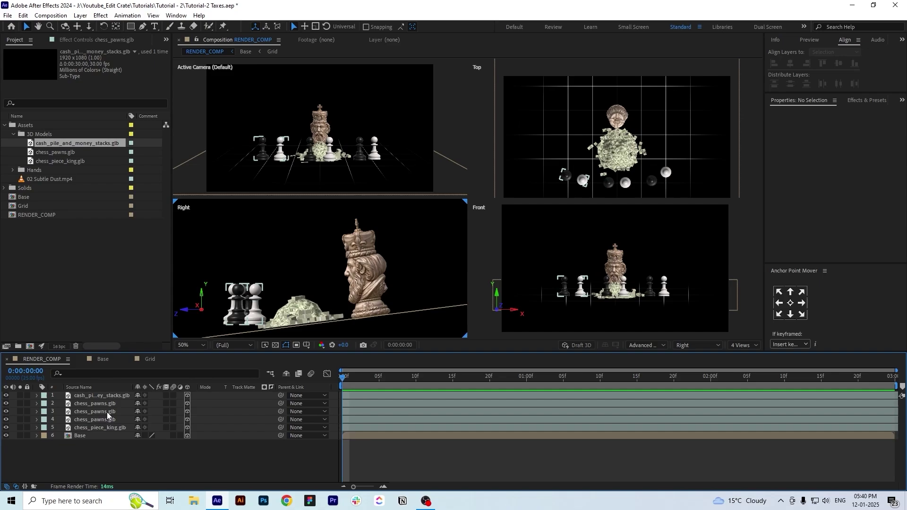
left_click(108, 411)
left_click_drag(269, 300, 254, 297)
key("ctrl+Up")
key("ctrl+Down")
left_click_drag(259, 298, 239, 287)
Adjust the right-hand pawn pair's tilt up close so that its bases sit flat on the grid floor
key("ctrl+Up")
key("ctrl+Down")
key("ctrl+Down")
key("ctrl+Up")
key("ctrl+Up")
scroll(381, 167, "up", 3)
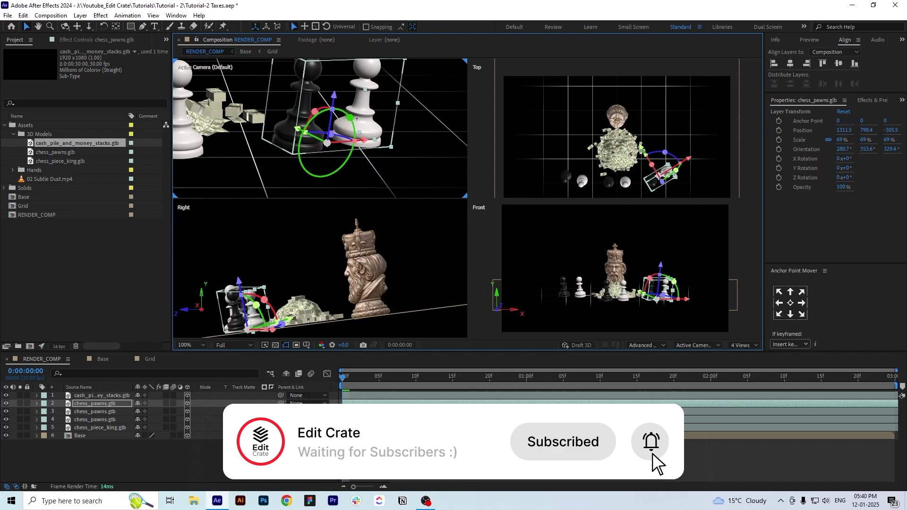
left_click_drag(350, 117, 319, 142)
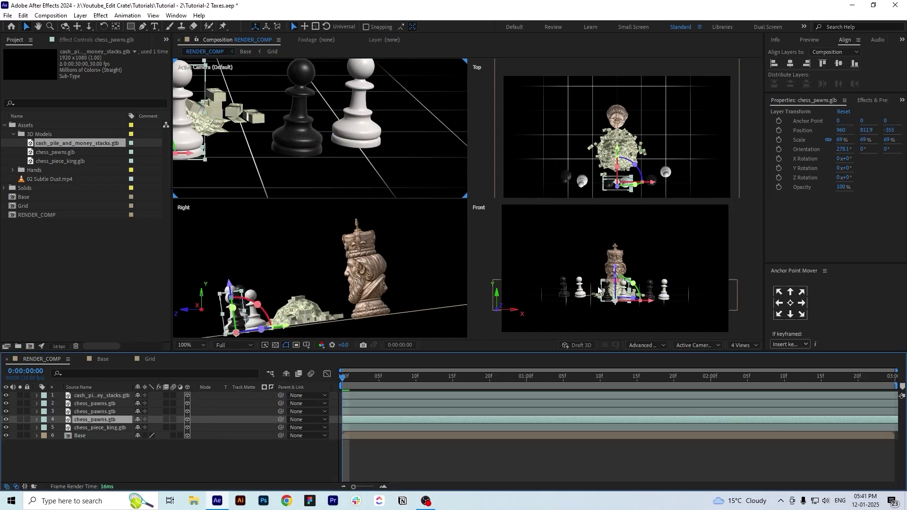
Isolate the left-hand pawn pair by hiding the other two pawn layers
left_click(102, 403)
left_click(102, 412)
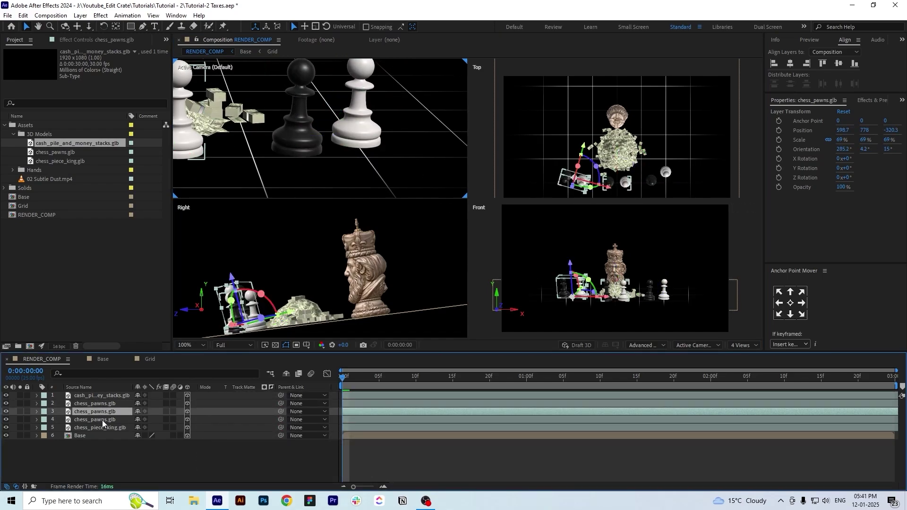
left_click_drag(331, 293, 388, 275)
left_click_drag(199, 118, 510, 158)
left_click(6, 420)
left_click(5, 403)
Tilt the left-hand pawn pair to about 276.6° and lower it to about Y 813.7, and show the hidden pawn layers again
left_click_drag(290, 263, 292, 269)
left_click_drag(327, 137, 366, 93)
left_click_drag(320, 283, 326, 290)
left_click_drag(300, 265, 301, 269)
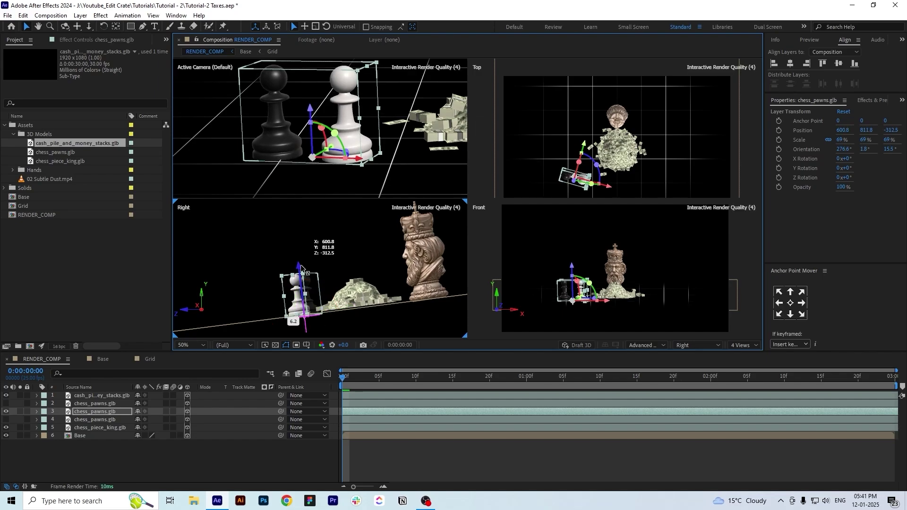
left_click(6, 403)
left_click(6, 420)
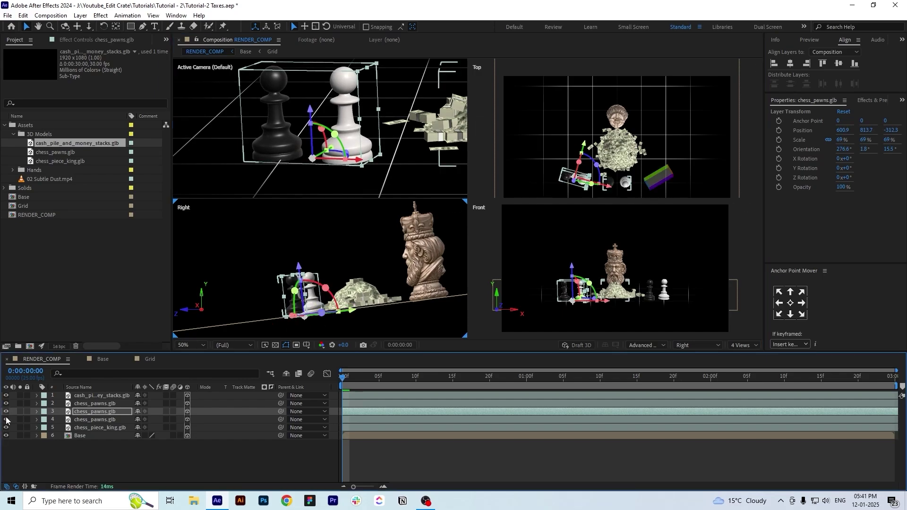
Return to a two-view layout and move the cash pile back toward the king to about Y 772, Z -48.9
scroll(320, 130, "down", 1)
left_click(747, 346)
left_click(746, 372)
left_click(614, 172)
left_click(617, 233)
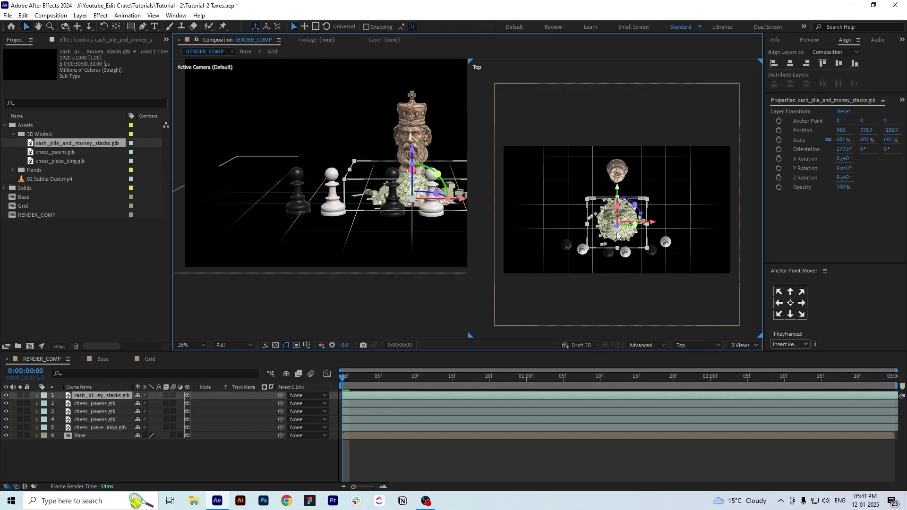
left_click_drag(617, 235, 618, 229)
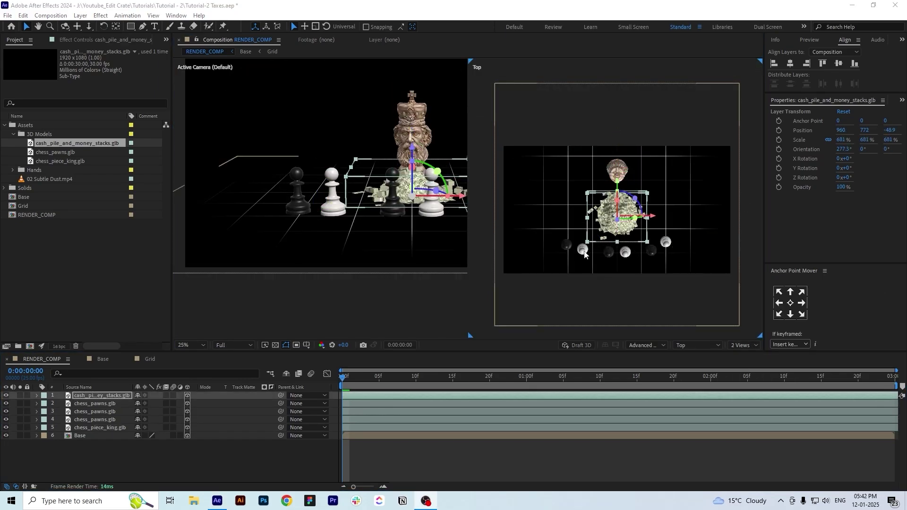
Restore the single active camera view, fit the composition to the viewer, and deselect all layers
left_click(757, 347)
left_click(756, 356)
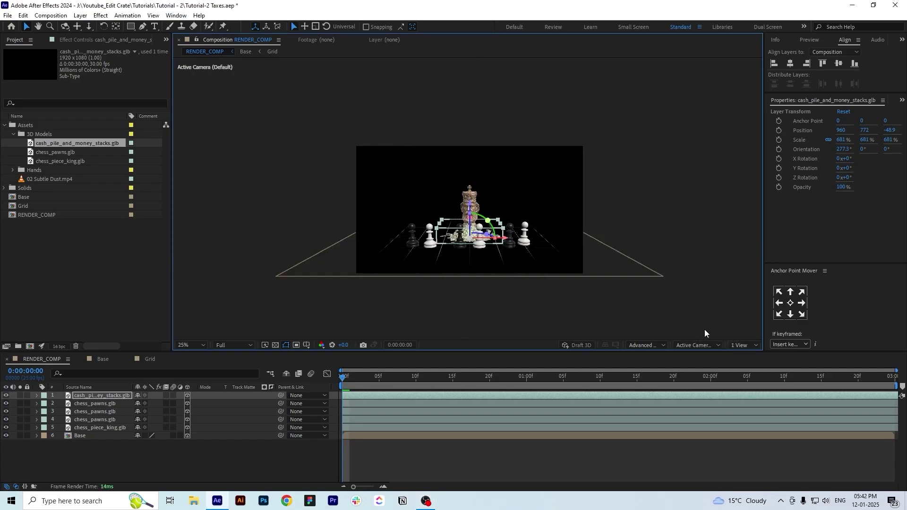
left_click(193, 343)
left_click(211, 190)
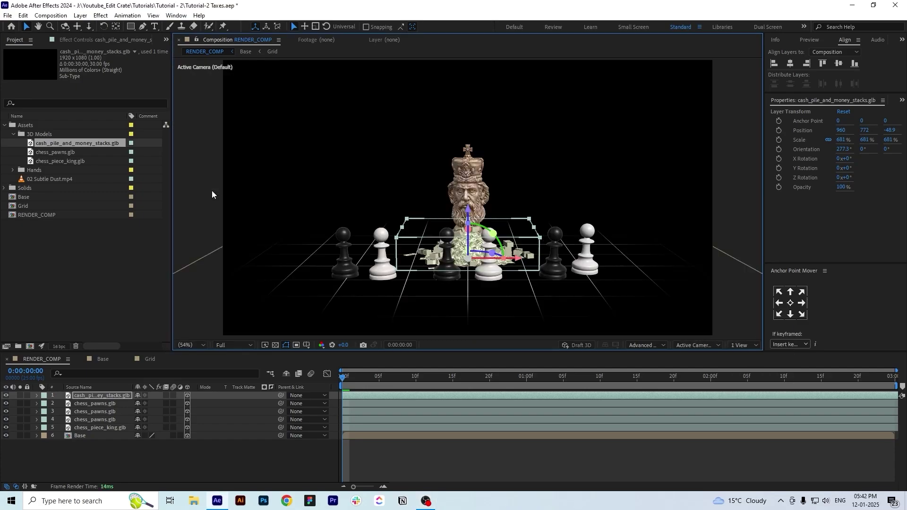
left_click(246, 458)
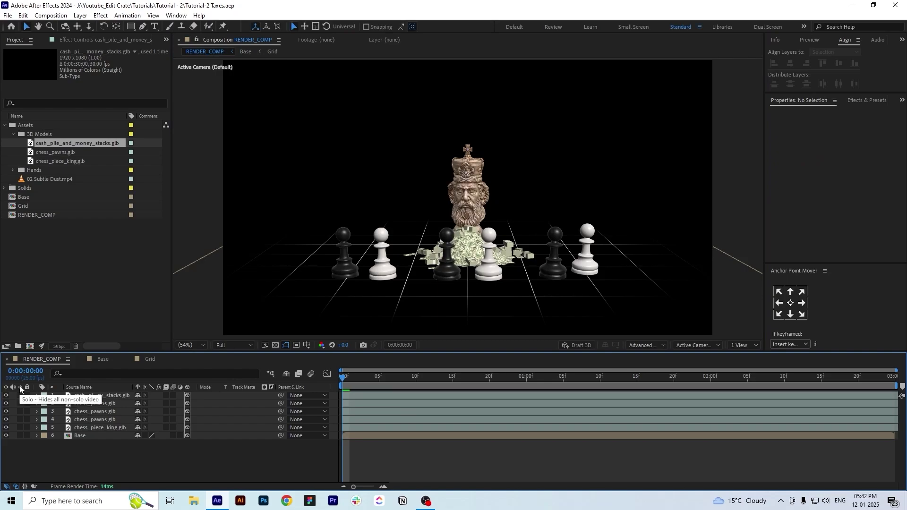
Add Hand_Left.png and Hand_Right.png to the composition and place them above the pawns on opposite sides of the king
left_click(13, 170)
left_click_drag(59, 180, 188, 404)
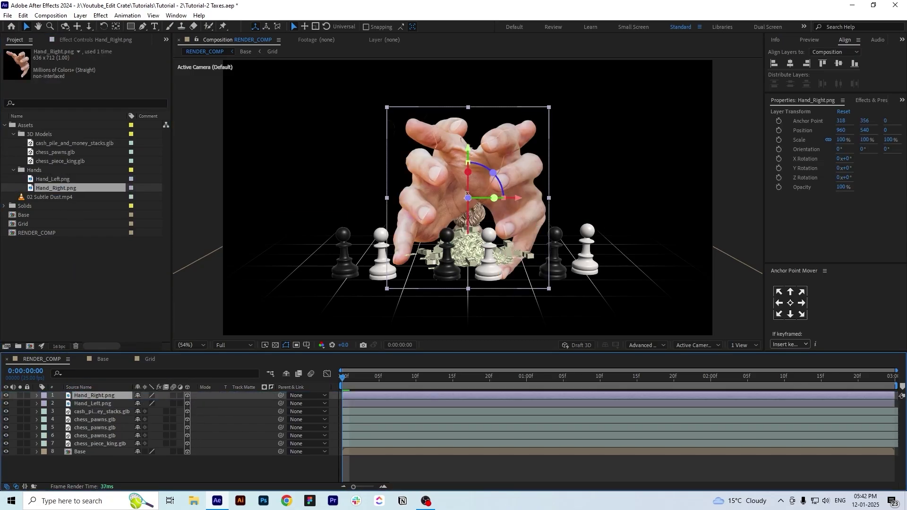
left_click_drag(443, 235, 607, 196)
left_click_drag(484, 241, 334, 197)
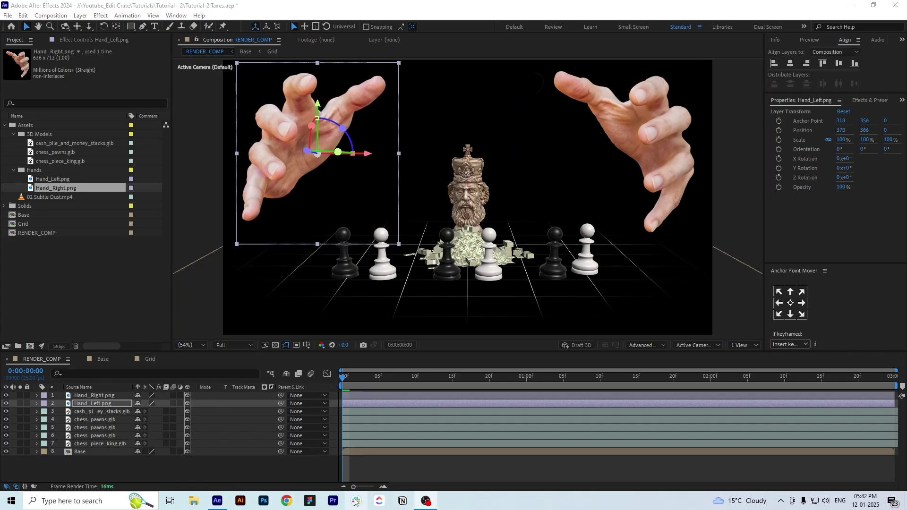
Create a light of type Parallel with a white (FFFFFF) color
right_click(101, 465)
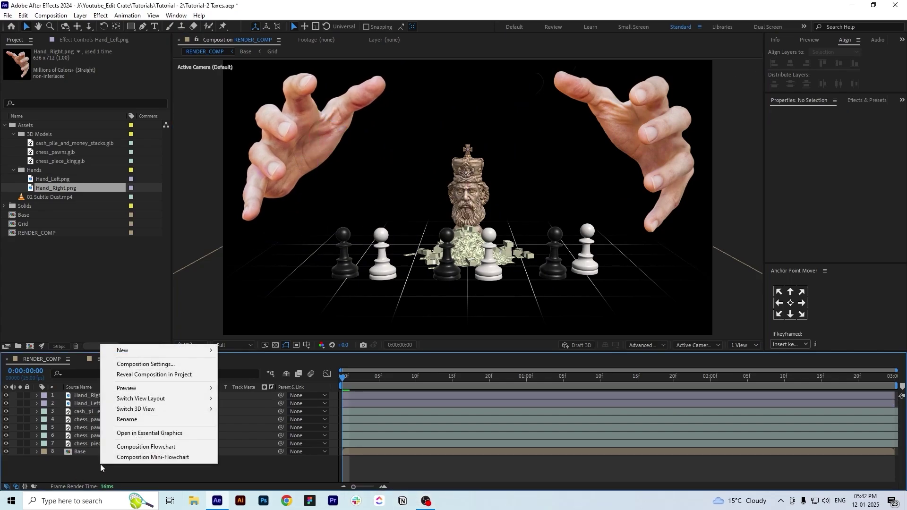
mouse_move(159, 352)
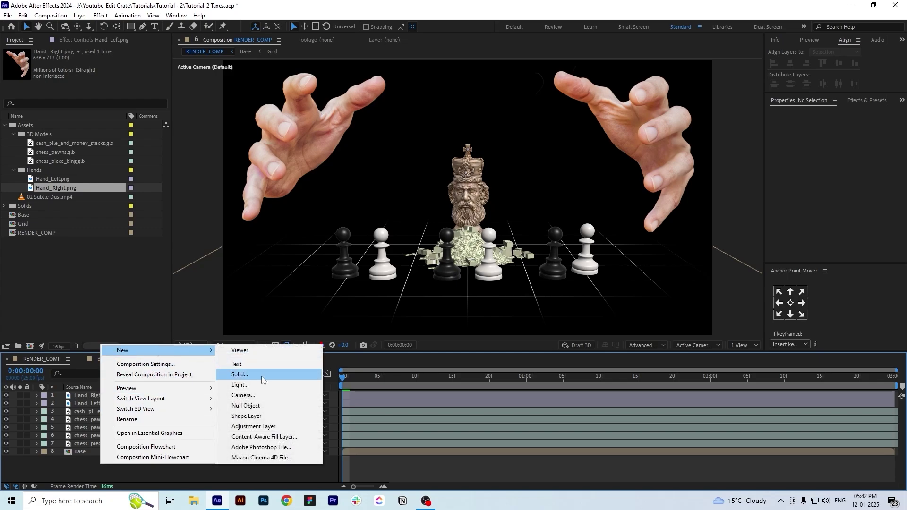
left_click(262, 386)
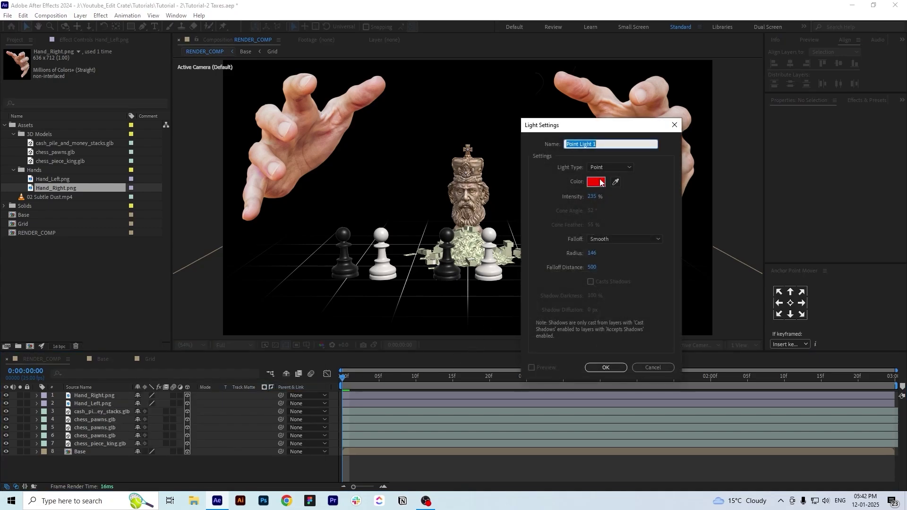
left_click(597, 182)
left_click_drag(520, 325, 440, 224)
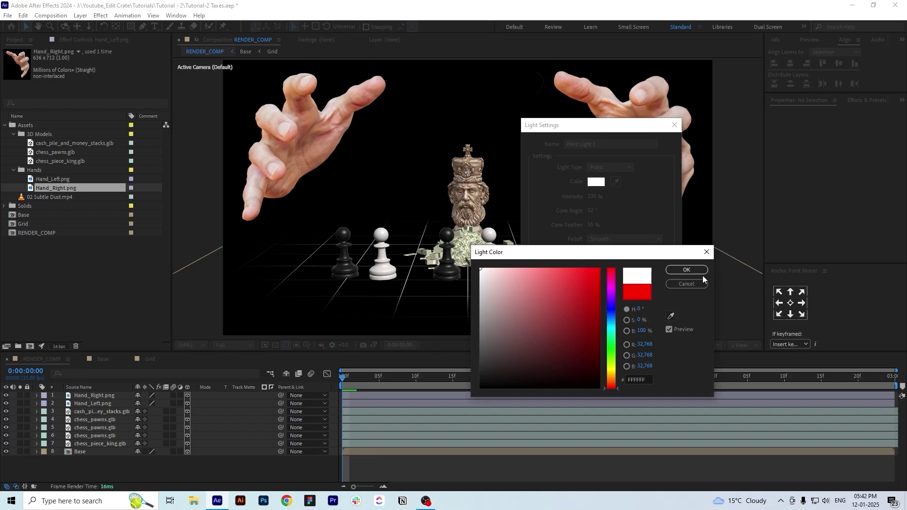
left_click(690, 266)
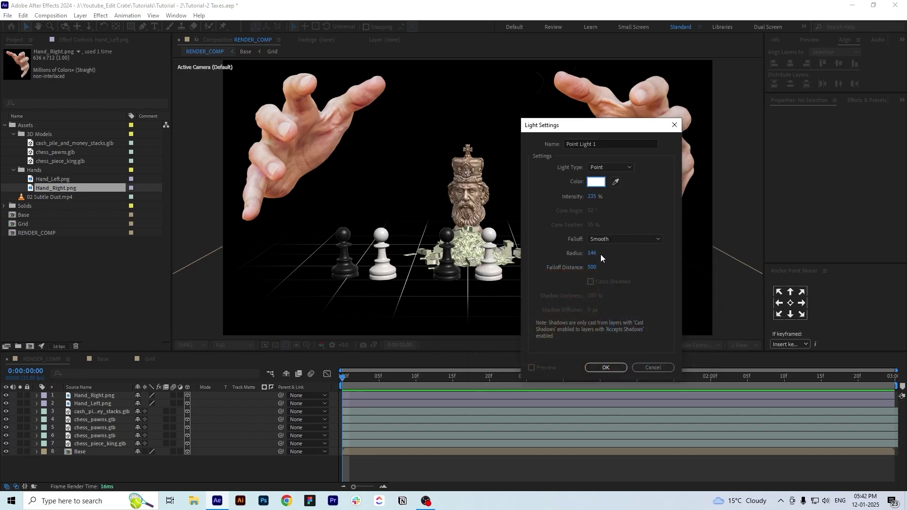
left_click(612, 168)
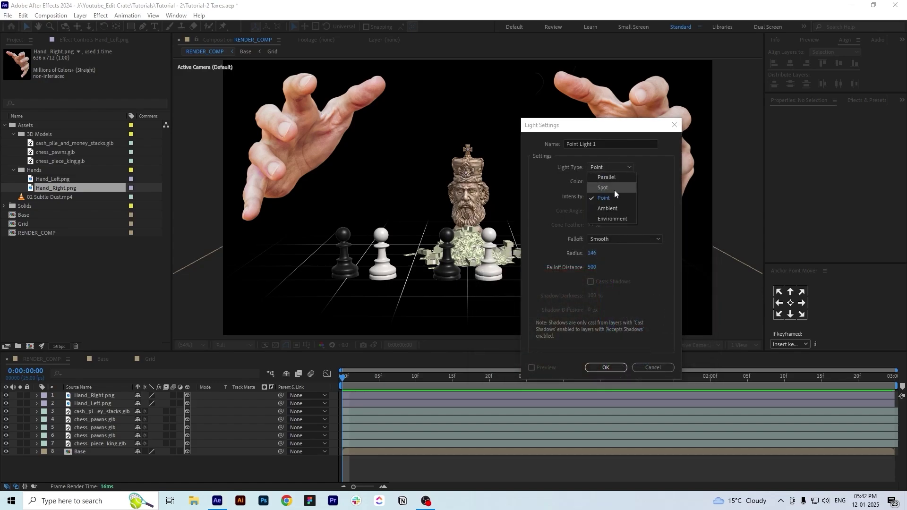
left_click(614, 179)
left_click(606, 368)
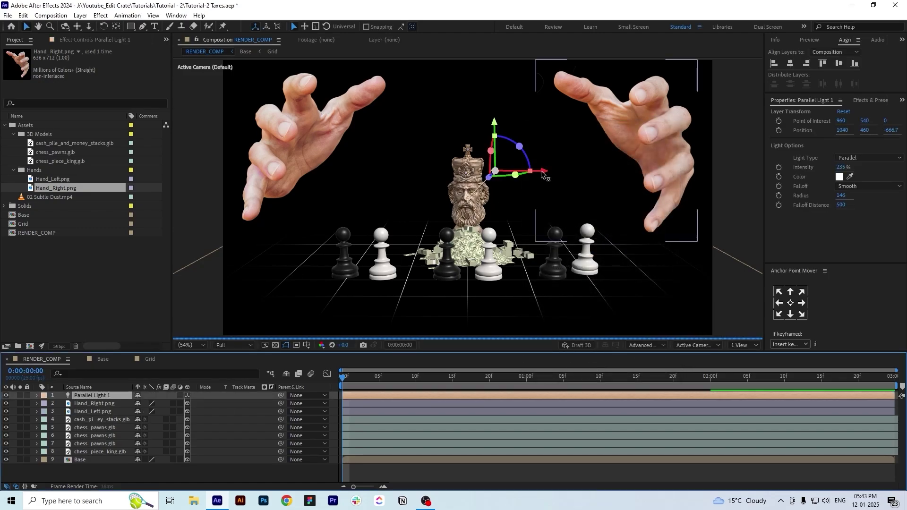
Set the preview resolution to Quarter and move the parallel light out past the right-hand side to about X 1977, Z -554
left_click(236, 346)
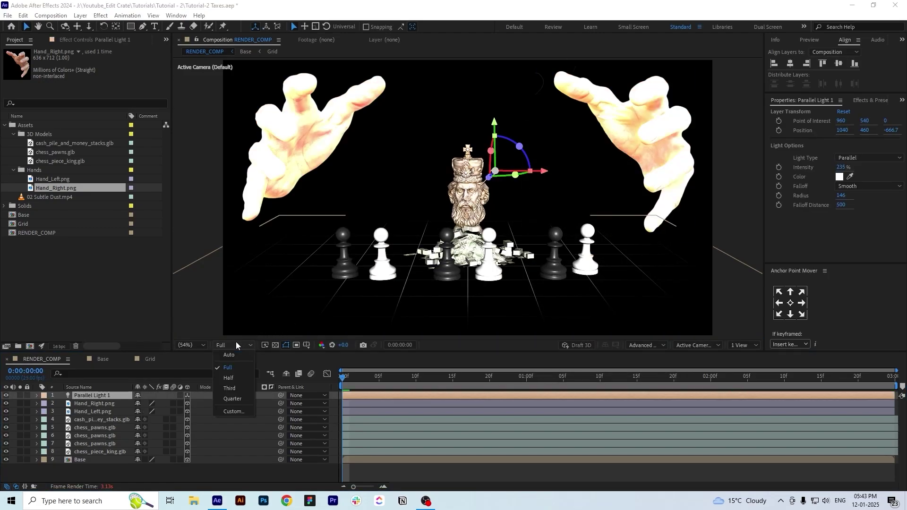
left_click(238, 399)
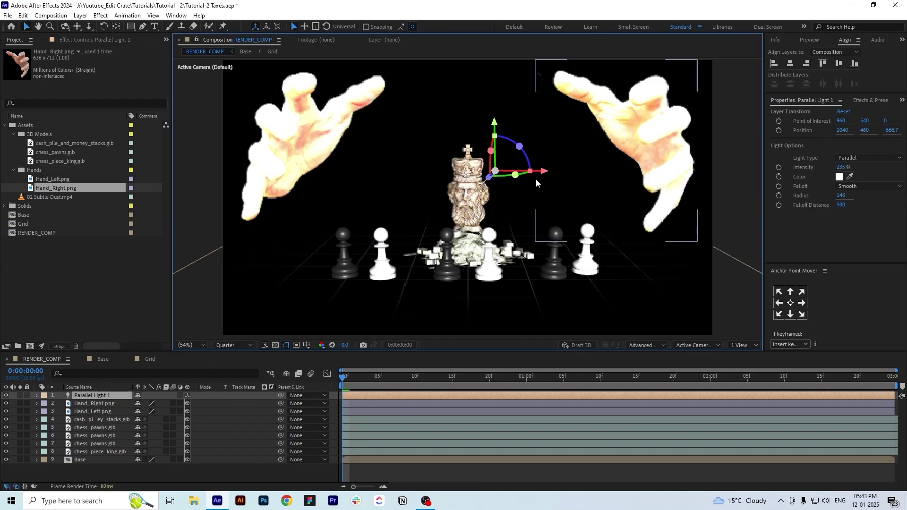
left_click_drag(544, 174, 731, 262)
key("ctrl+z")
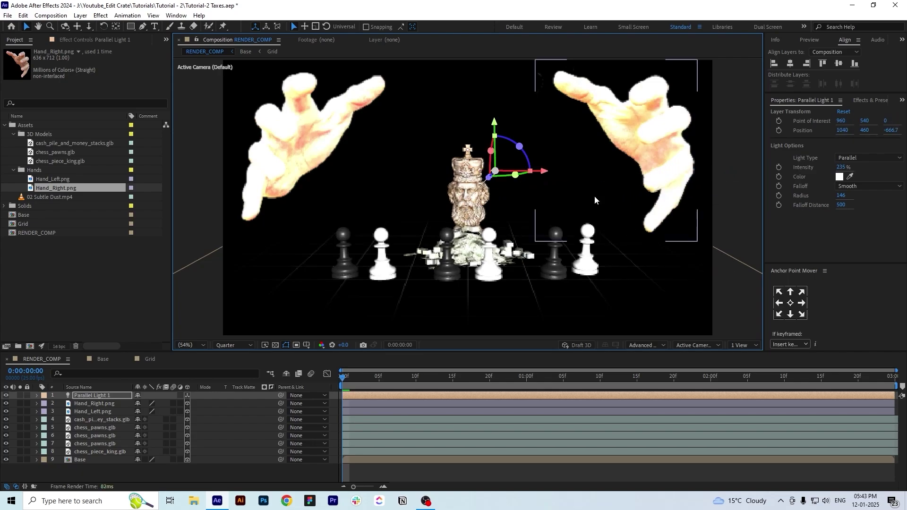
left_click_drag(543, 174, 822, 361)
scroll(652, 178, "down", 1)
key("comma")
key("comma")
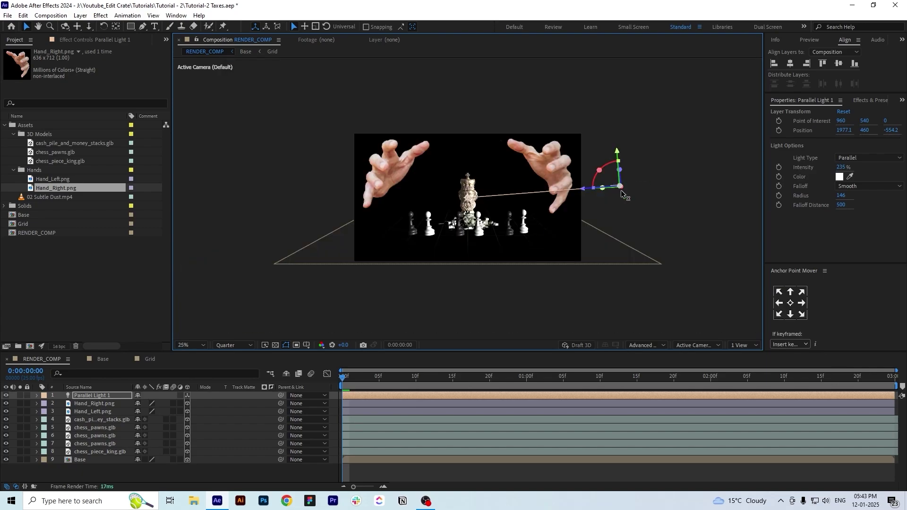
Aim the parallel light at the king by moving its point of interest to about 963, 531, 233
key("period")
key("period")
key("period")
key("period")
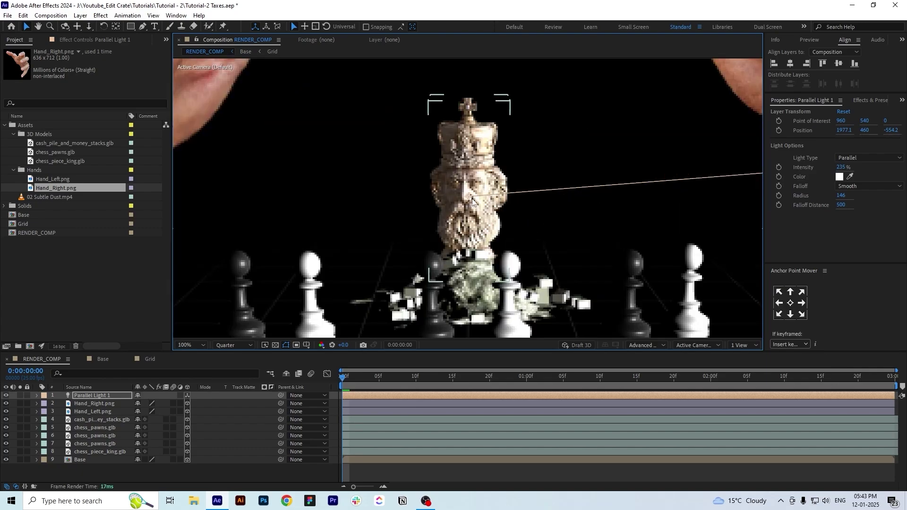
mouse_move(472, 199)
left_mouse_down()
mouse_move(475, 178)
mouse_move(479, 197)
left_mouse_up()
scroll(599, 255, "down", 1)
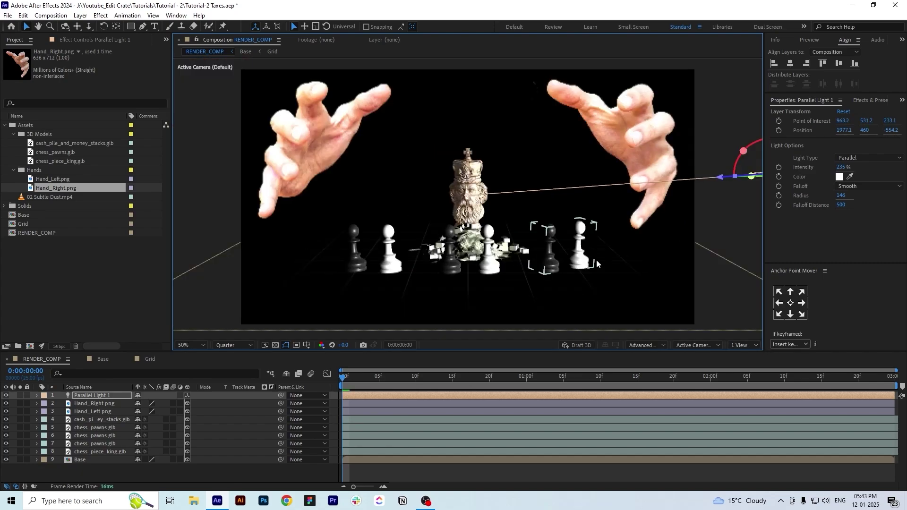
Switch to a two-view layout and move the parallel light farther sideways to about 2393, 459, -34, aimed at about 975, 531, -7
left_click(748, 343)
left_click(750, 377)
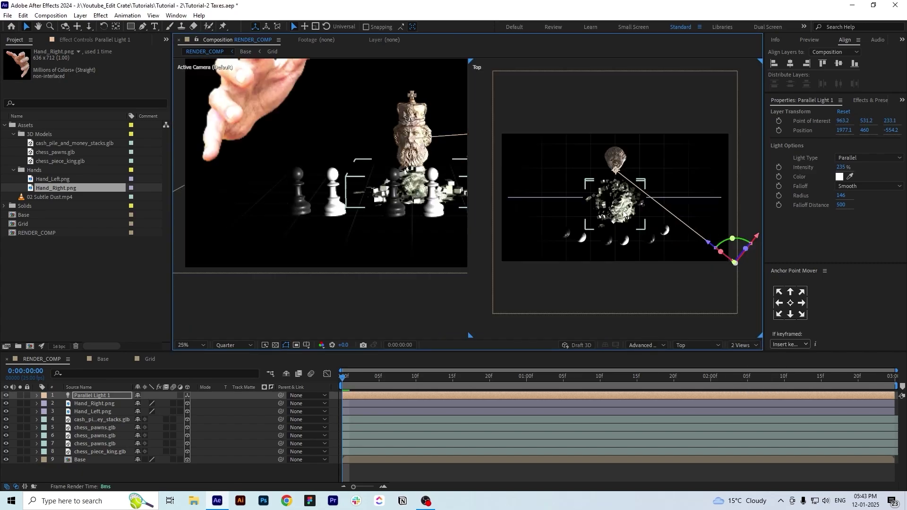
left_click_drag(735, 263, 785, 201)
left_click_drag(738, 202, 633, 204)
left_click_drag(511, 170, 512, 199)
Create a white Spot light with 100% intensity and adjust its placement in the active camera view
right_click(153, 476)
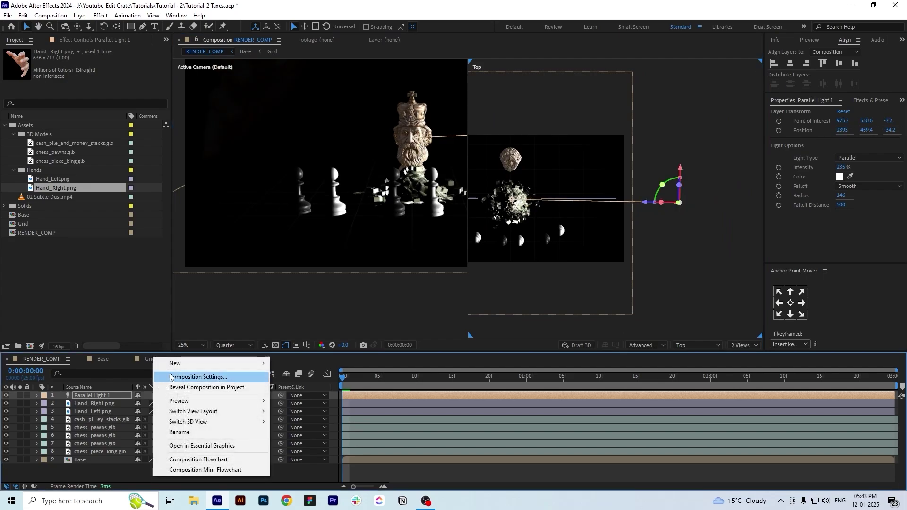
mouse_move(213, 363)
left_click(340, 396)
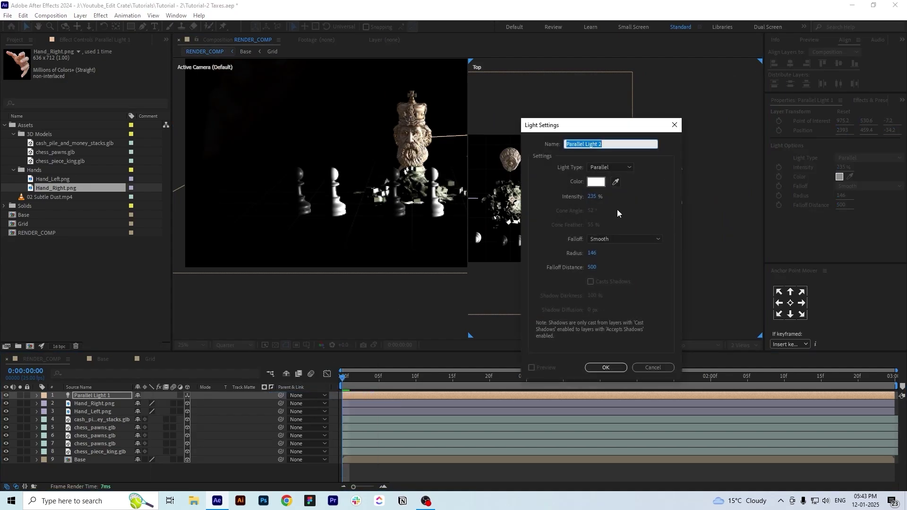
left_click(620, 168)
left_click(616, 188)
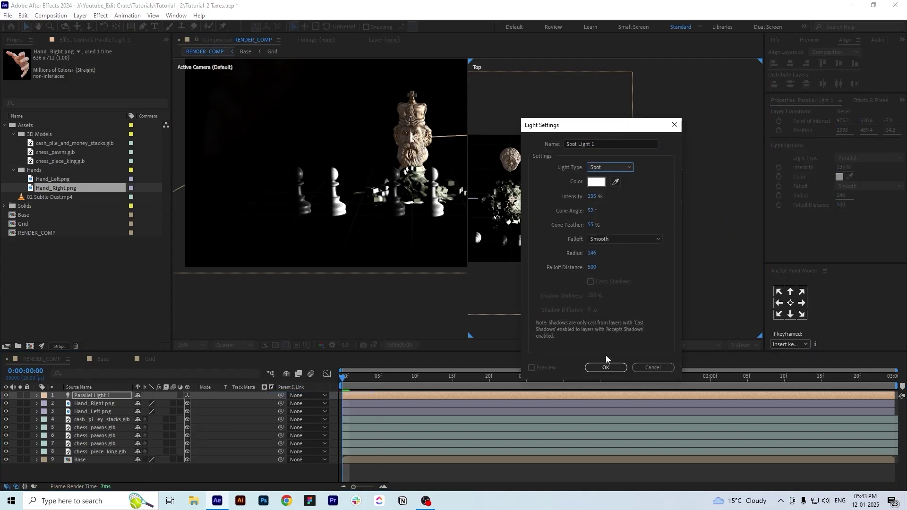
left_click(597, 199)
type("100")
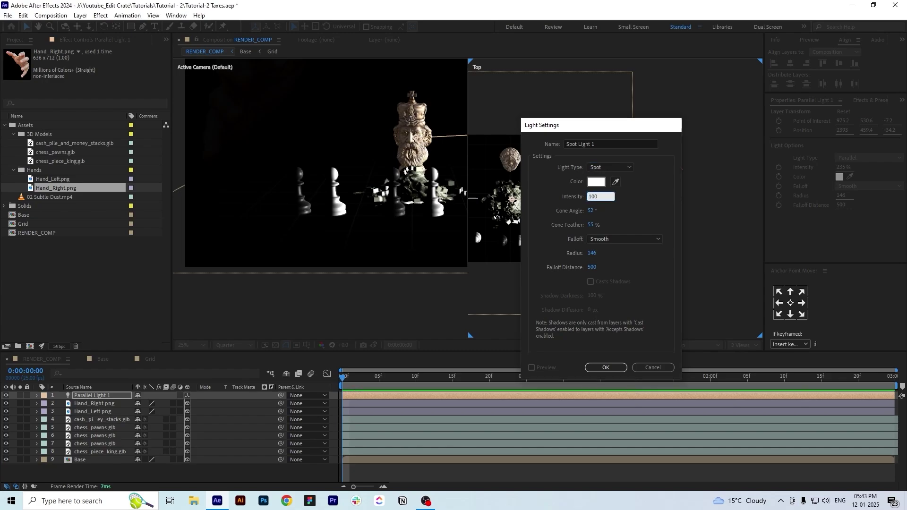
key("Return")
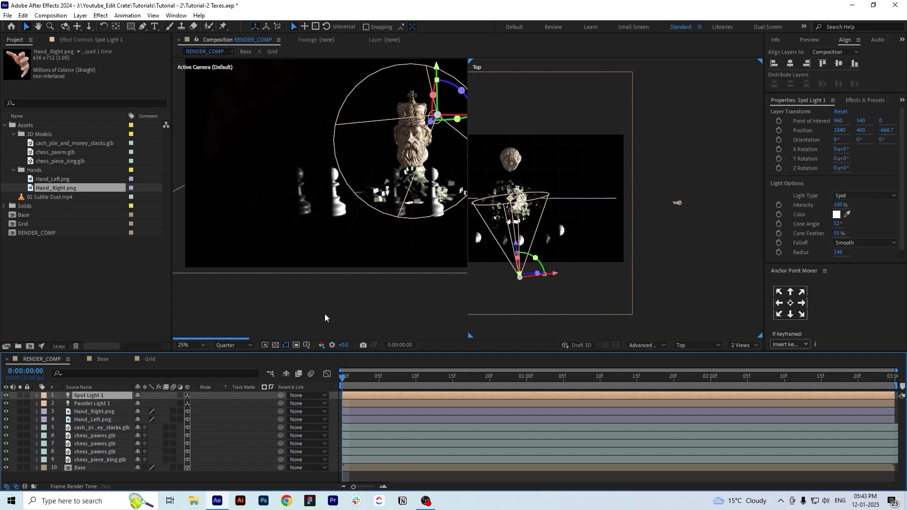
left_click_drag(428, 61, 405, 128)
double_click(81, 396)
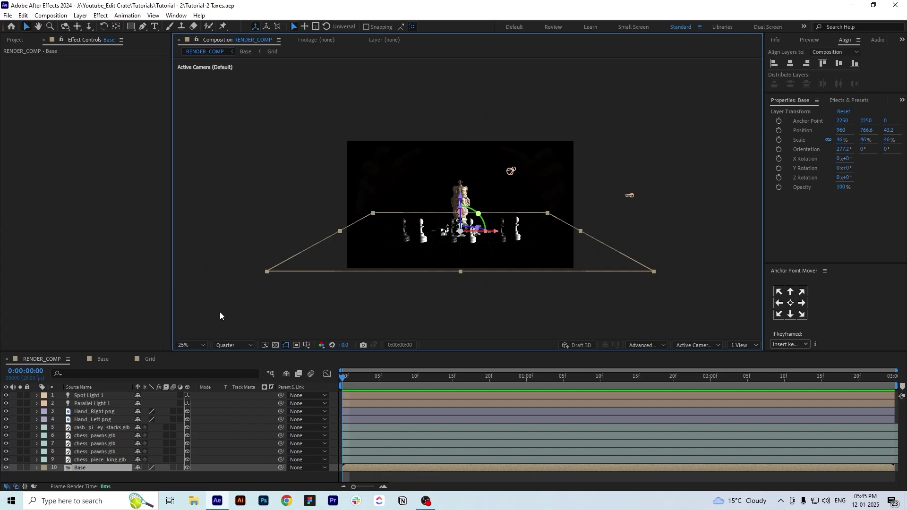
Fit the composition to the viewer and create a red Point light with 100% intensity
left_click(191, 345)
left_click(206, 188)
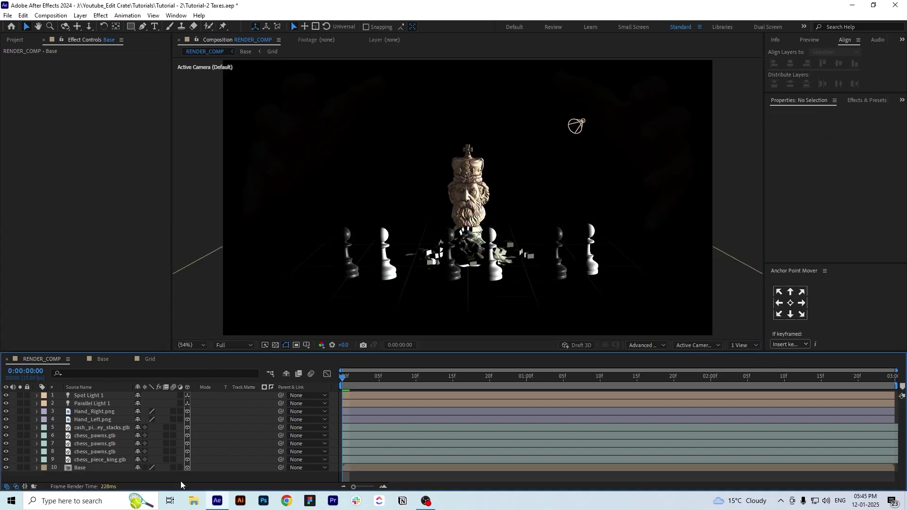
right_click(180, 481)
mouse_move(248, 368)
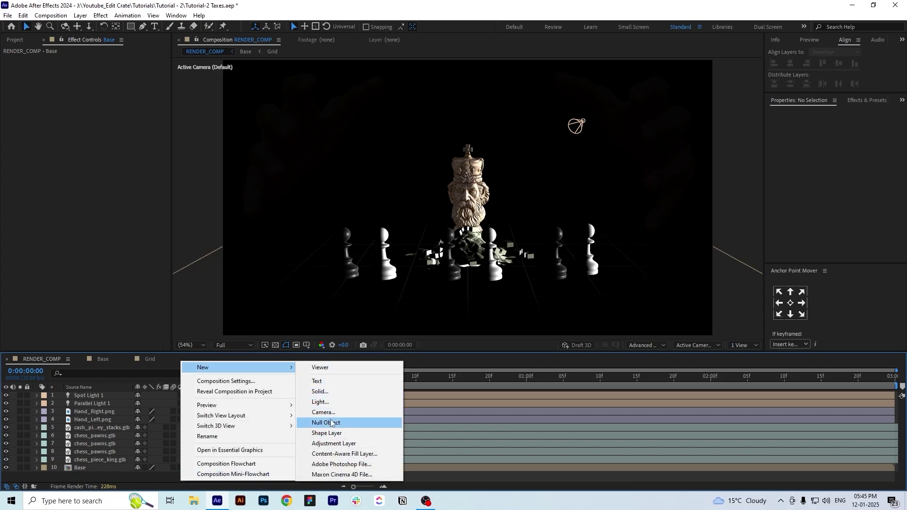
left_click(326, 402)
left_click(614, 167)
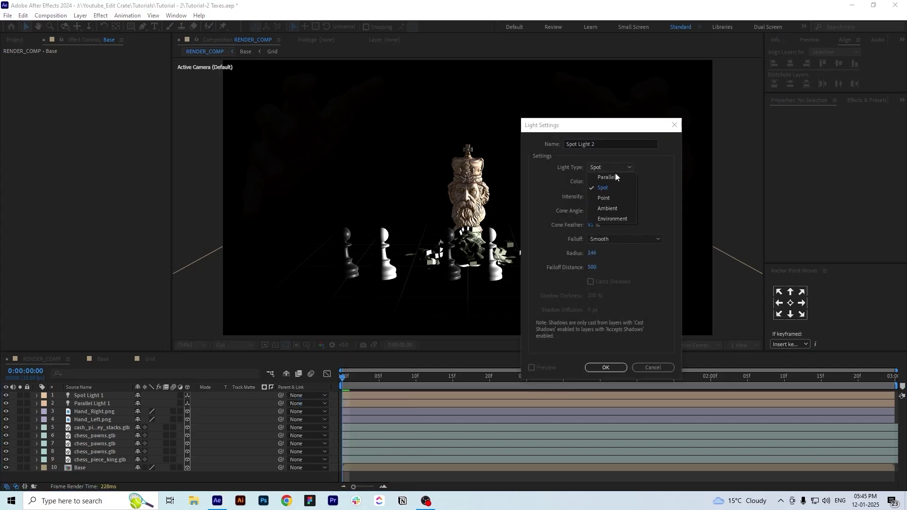
left_click(614, 198)
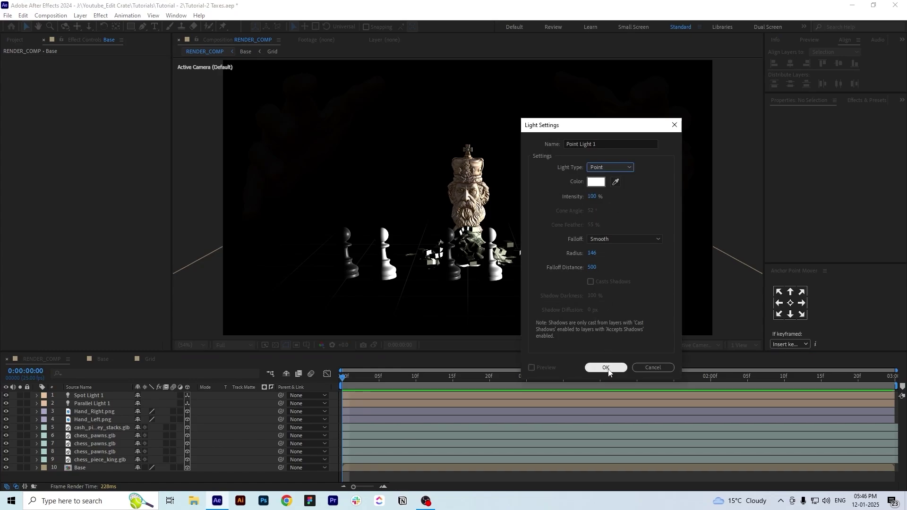
left_click(597, 181)
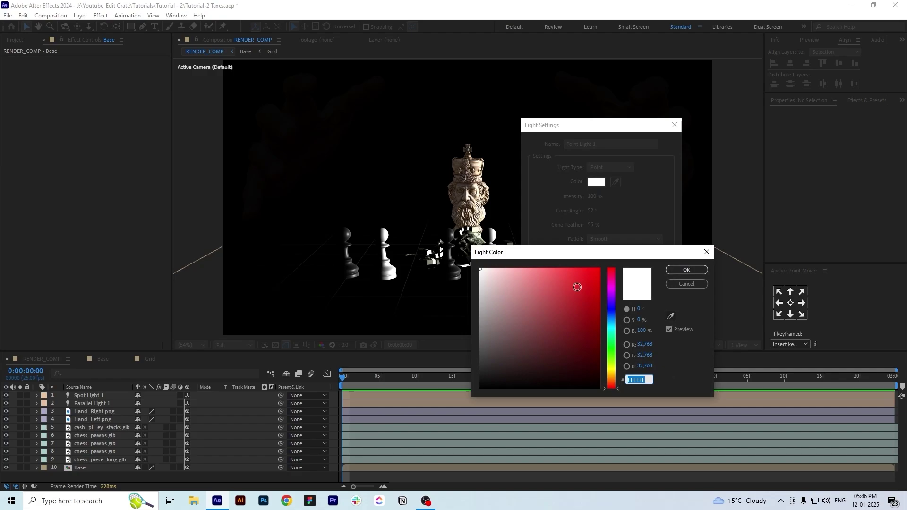
left_click_drag(578, 287, 592, 265)
left_click(687, 269)
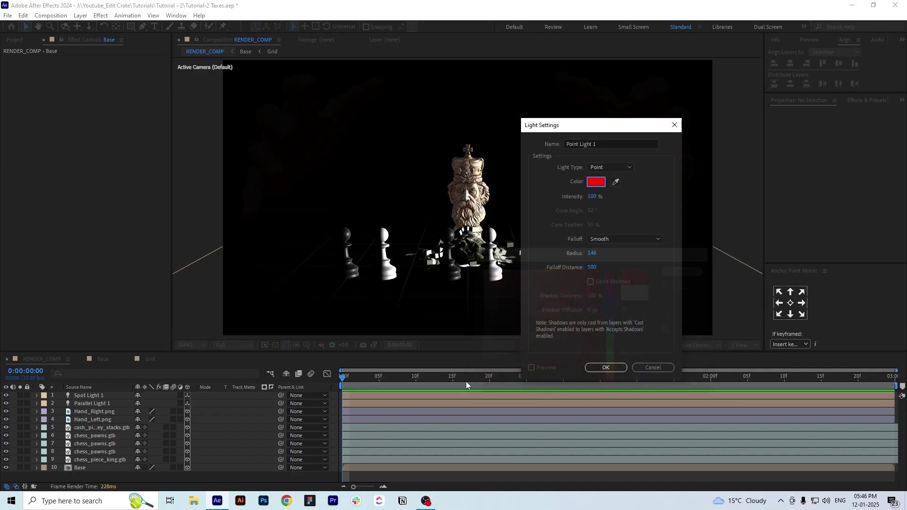
left_click(606, 368)
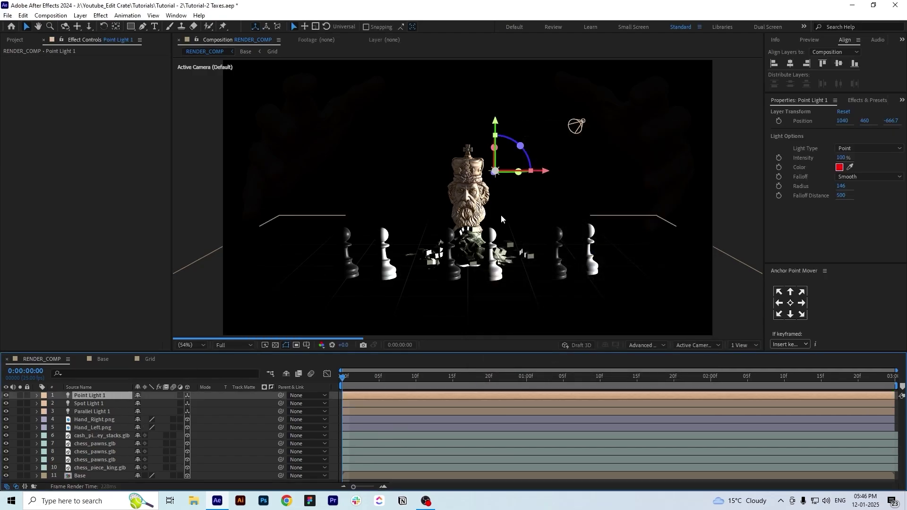
Show two views and move the red point light behind the king to about 839, 460, 514
left_click(750, 346)
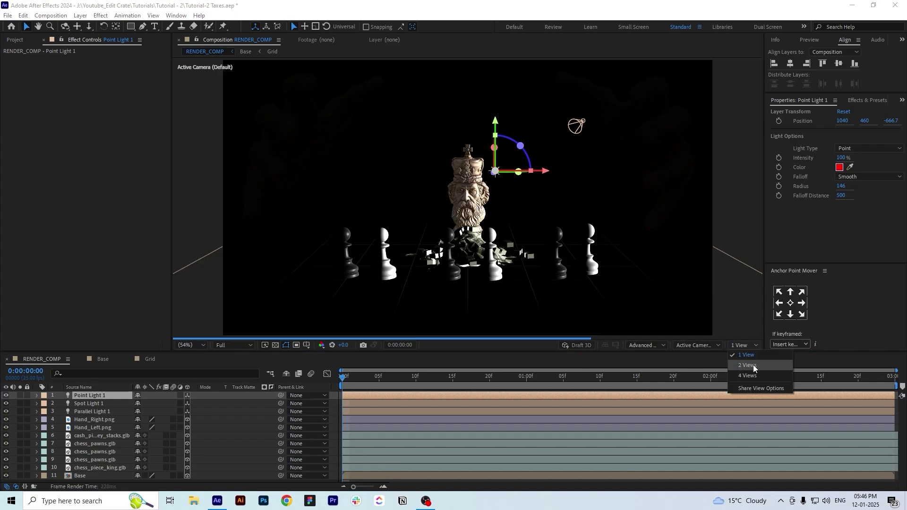
left_click(747, 365)
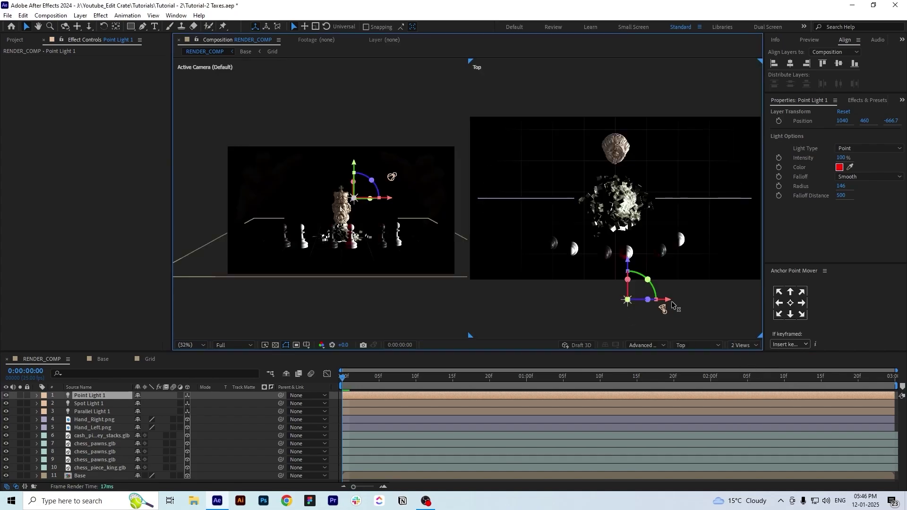
left_click_drag(627, 299, 592, 88)
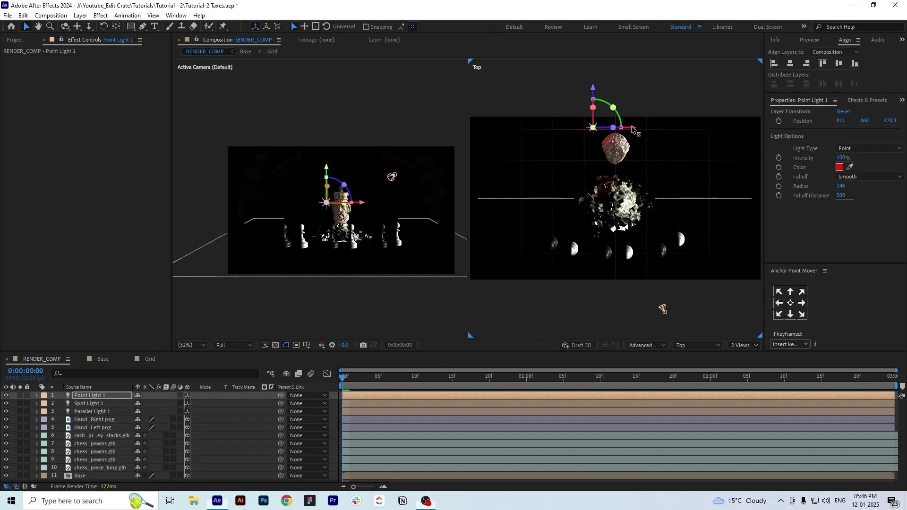
left_click_drag(631, 128, 636, 127)
left_click_drag(595, 91, 595, 84)
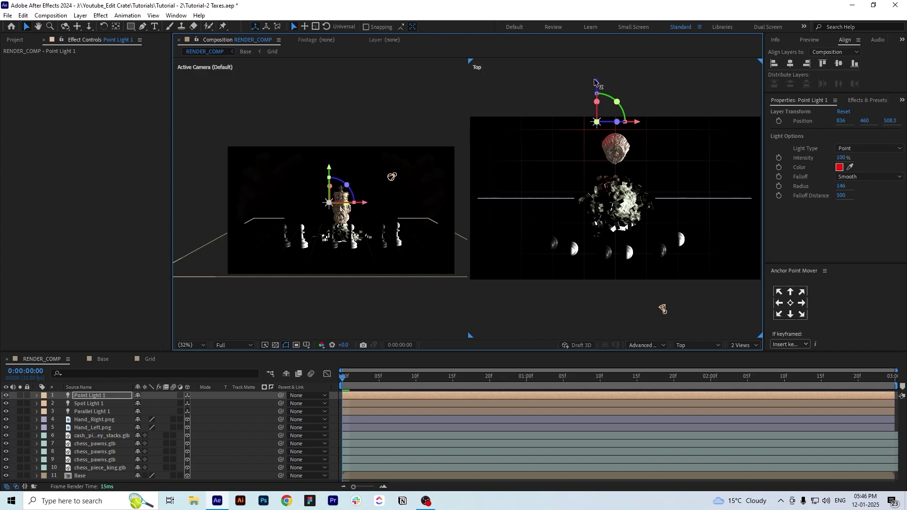
left_click_drag(595, 81, 595, 80)
left_click_drag(637, 125, 639, 126)
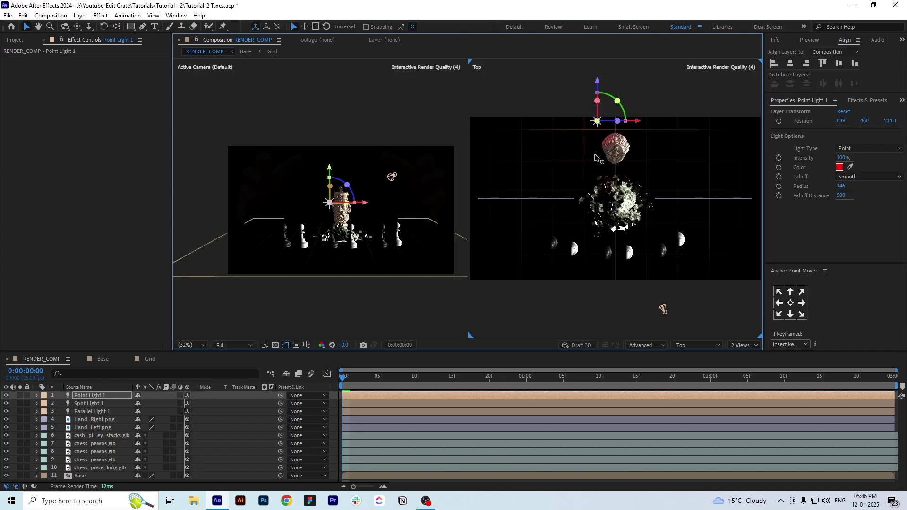
Widen Spot Light 1's cone angle to 77° and set its falloff to None
double_click(95, 404)
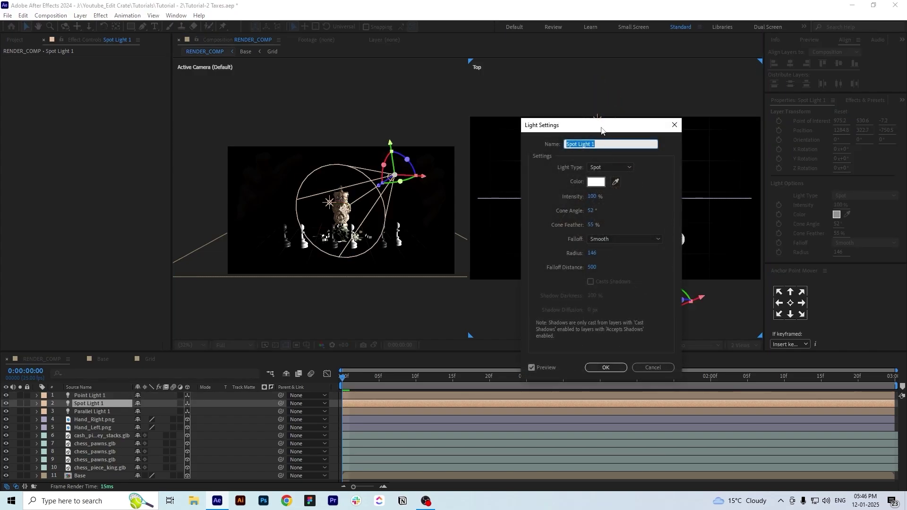
left_click_drag(602, 130, 760, 104)
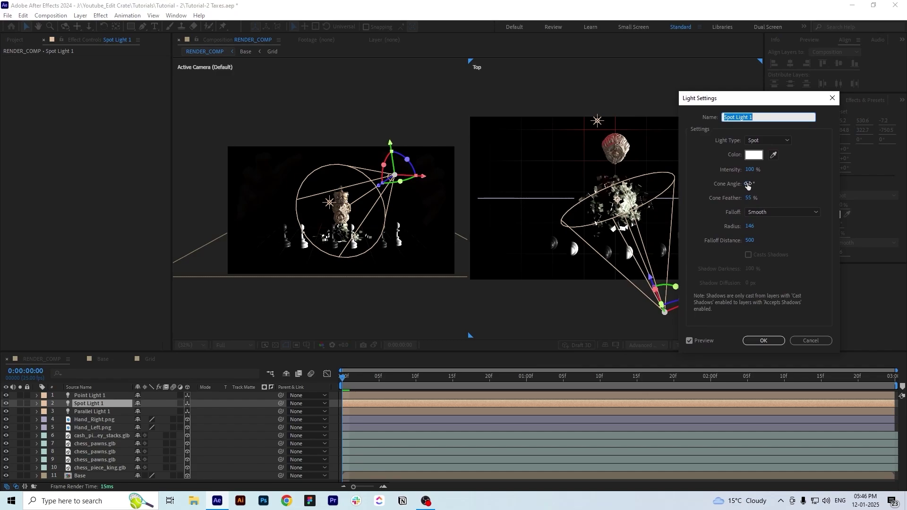
left_click_drag(748, 186, 758, 183)
left_click_drag(750, 227, 782, 239)
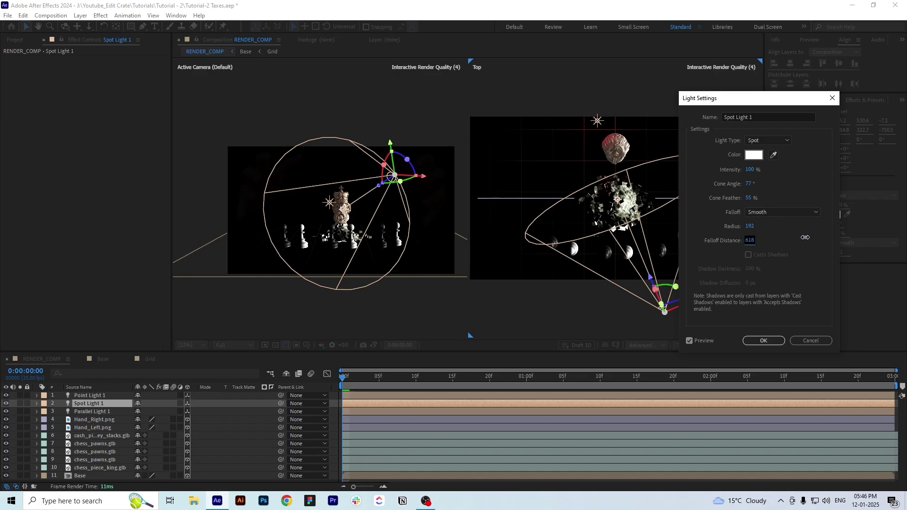
left_click(778, 216)
left_click(778, 221)
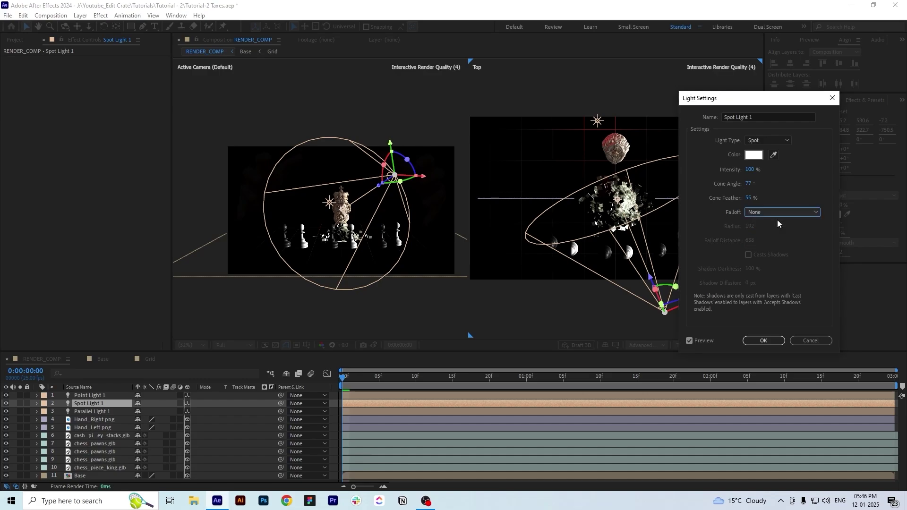
key("Return")
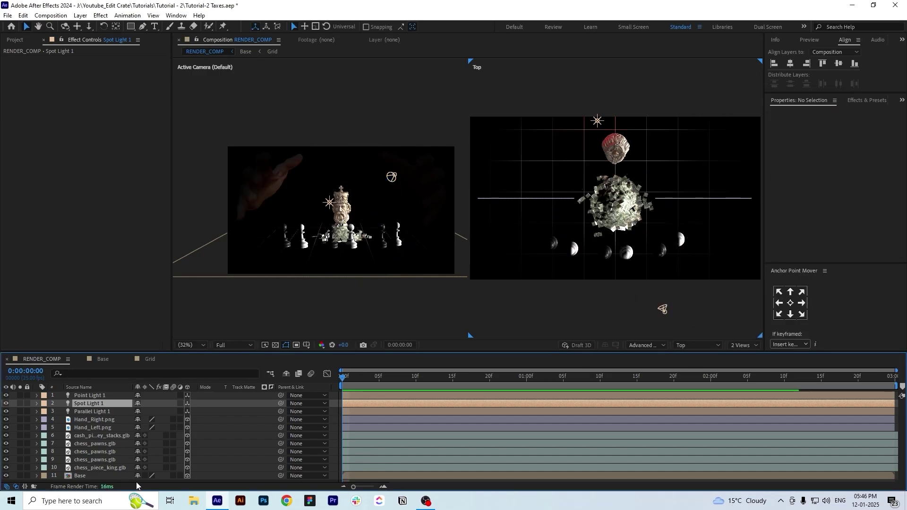
Create a white Ambient light with 65% intensity in RENDER_COMP
left_click(145, 480)
right_click(145, 480)
mouse_move(236, 367)
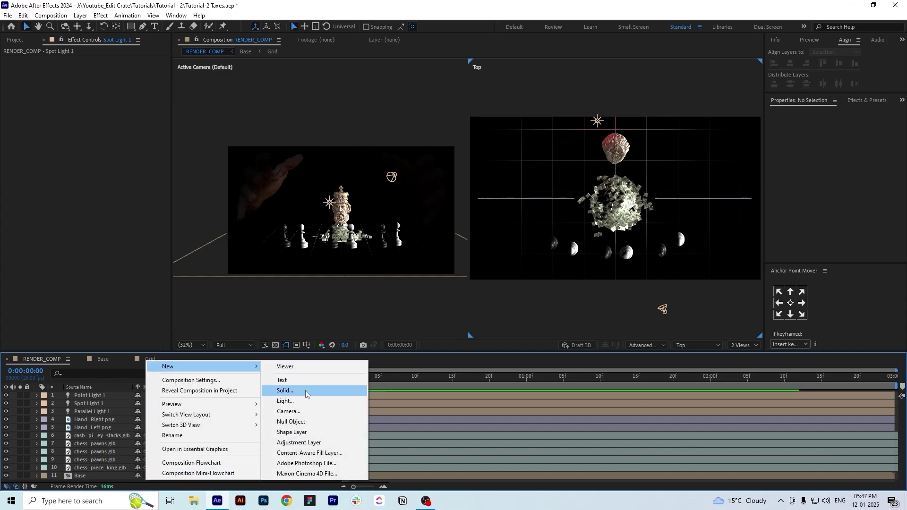
left_click(303, 399)
left_click(769, 139)
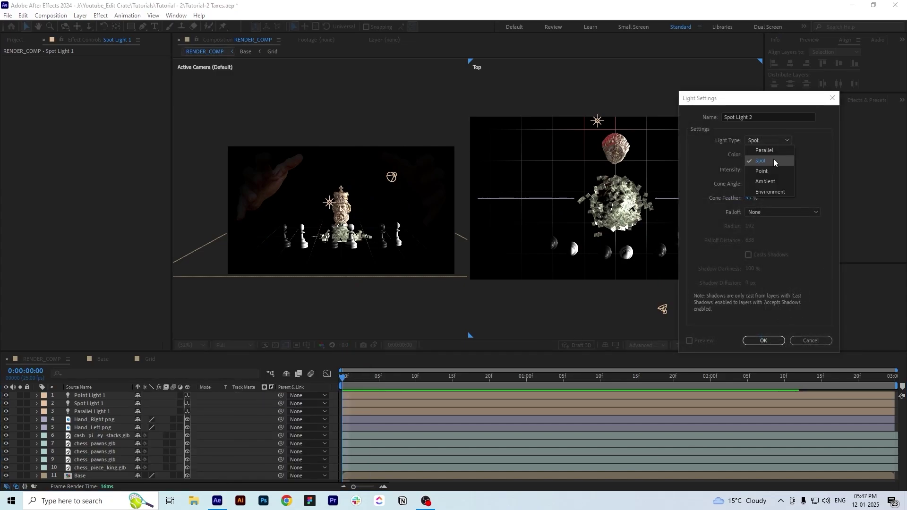
left_click(775, 180)
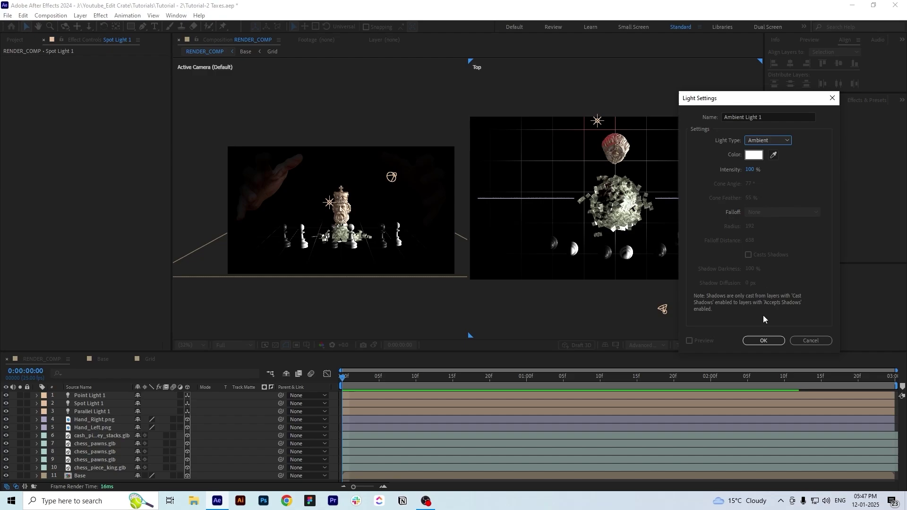
left_click(751, 170)
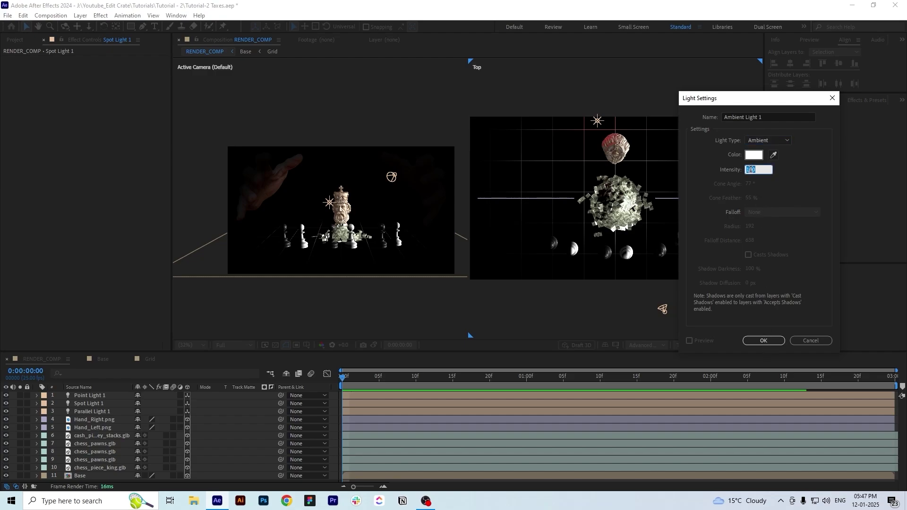
type("65")
key("Return")
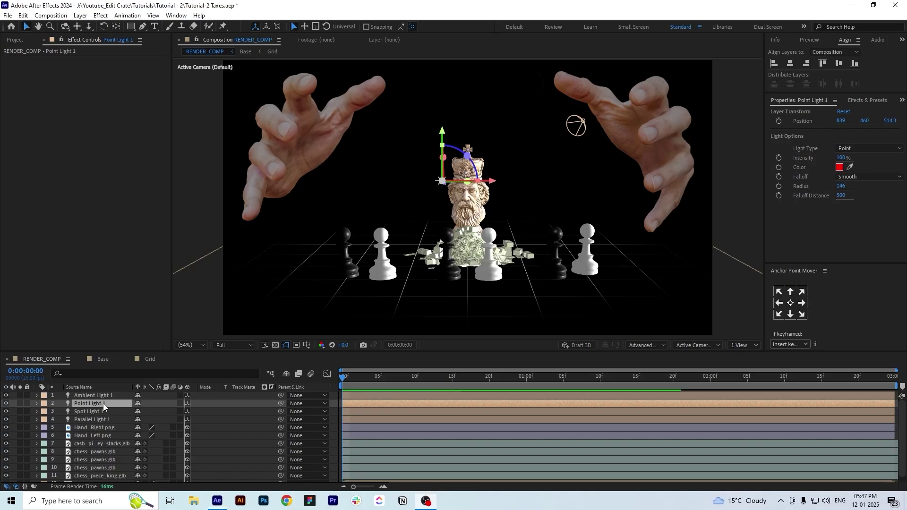
Set the red point light's falloff to None and its intensity to 189%
key("ctrl+shift+l")
left_click_drag(749, 170, 793, 171)
left_click(806, 212)
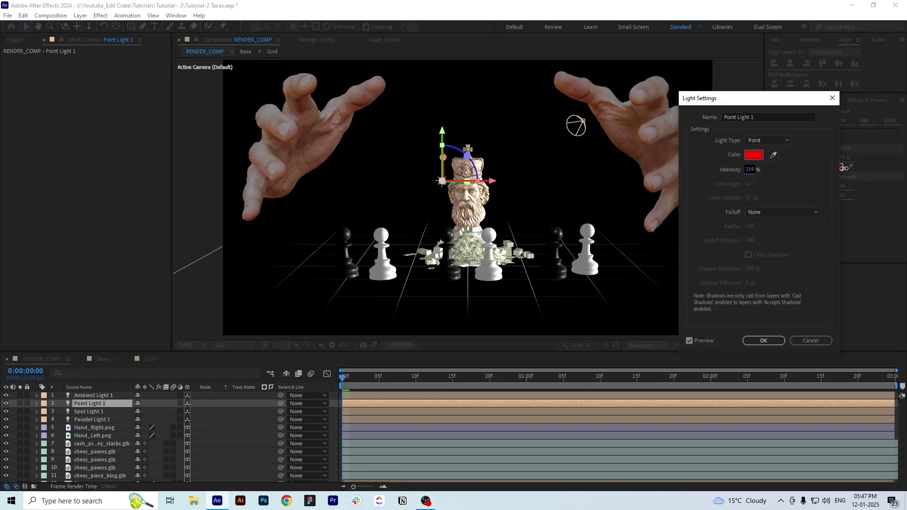
left_click_drag(752, 170, 841, 170)
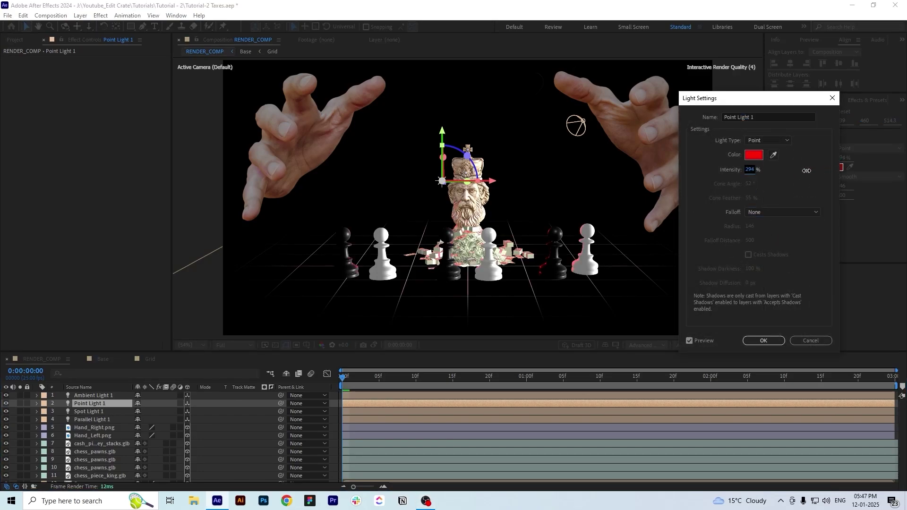
left_click(764, 341)
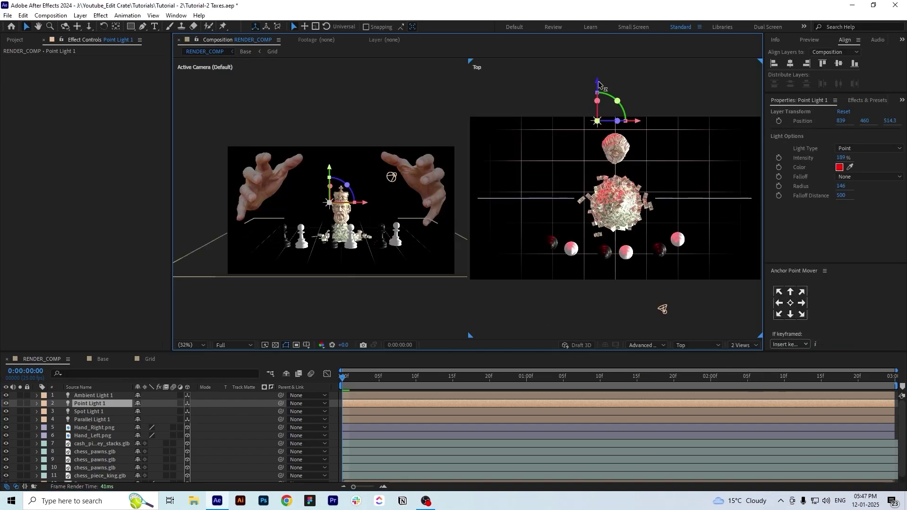
Move the red point light closer behind the king to about 792, 447, 407 and return to a single-view layout
left_click_drag(598, 84, 587, 100)
left_click_drag(628, 138, 633, 139)
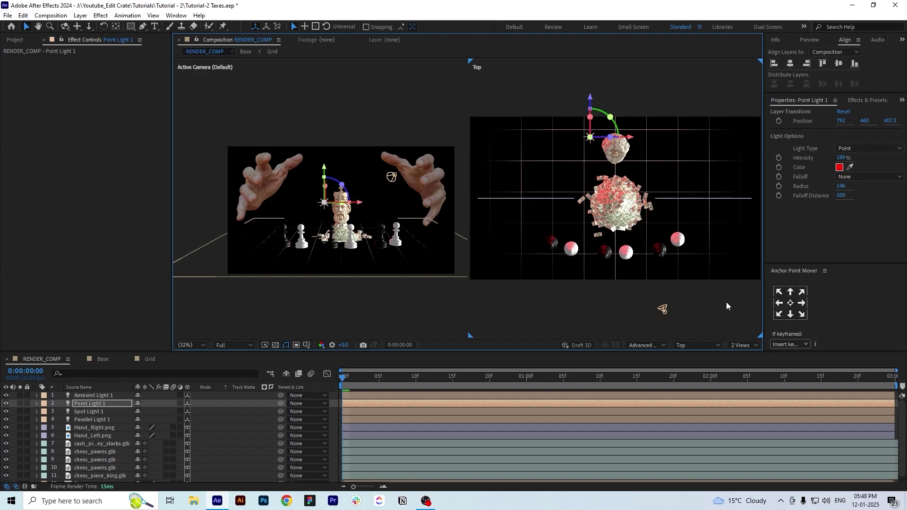
left_click(743, 345)
left_click(745, 373)
key("F12")
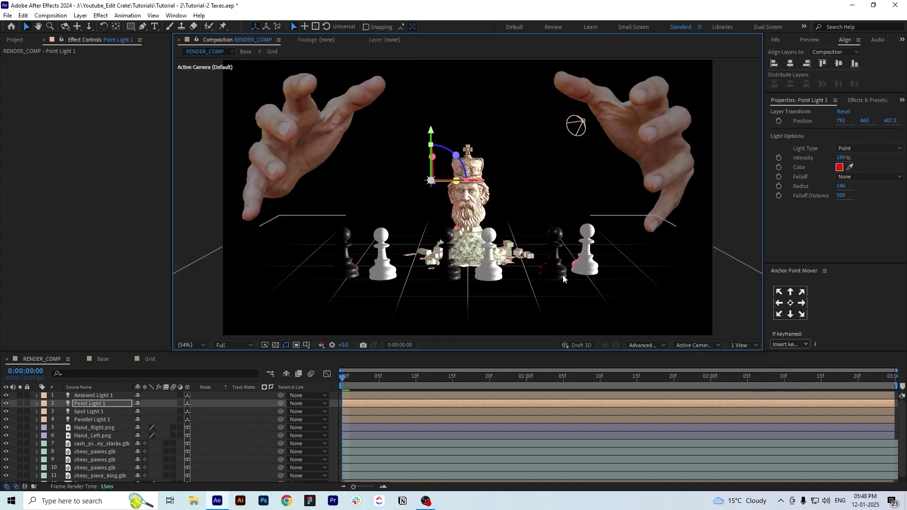
left_click_drag(433, 137, 434, 133)
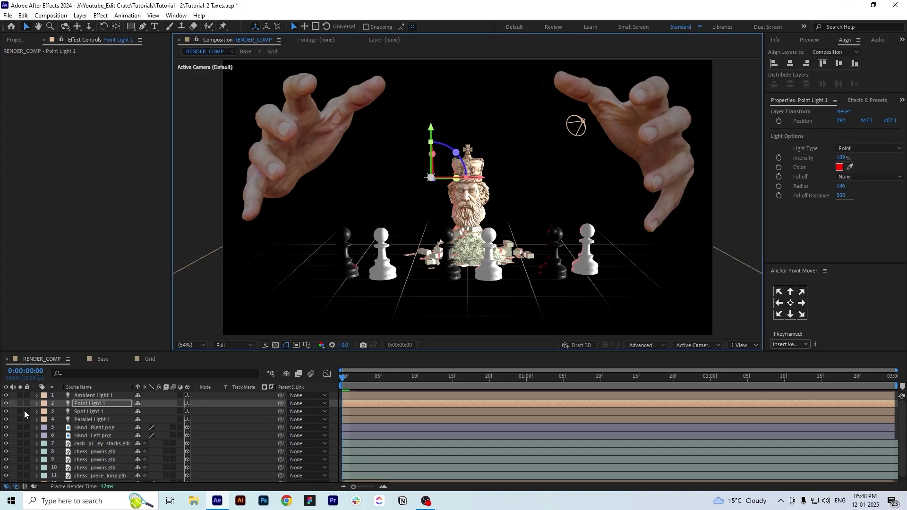
Apply Black & White to Hand_Right.png with Reds 49, Yellows -43, Greens 40, Blues 62 and Magentas 45
left_click(100, 429)
key("ctrl+space")
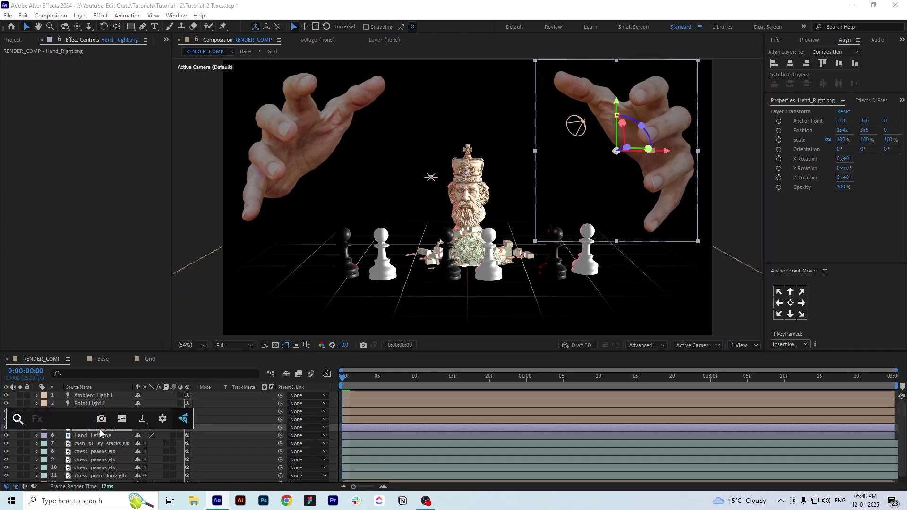
type("bl")
left_click(100, 429)
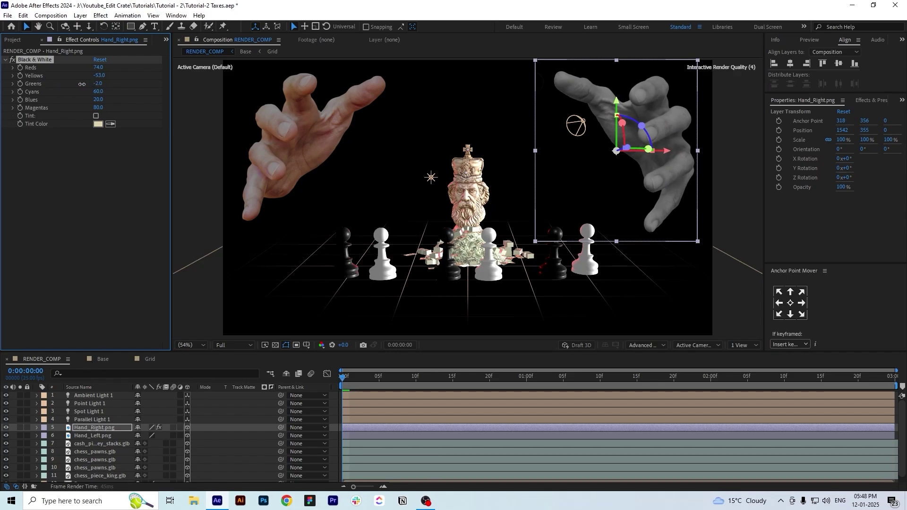
left_click_drag(99, 107, 82, 108)
mouse_move(98, 67)
left_mouse_down()
mouse_move(86, 67)
mouse_move(103, 75)
left_mouse_up()
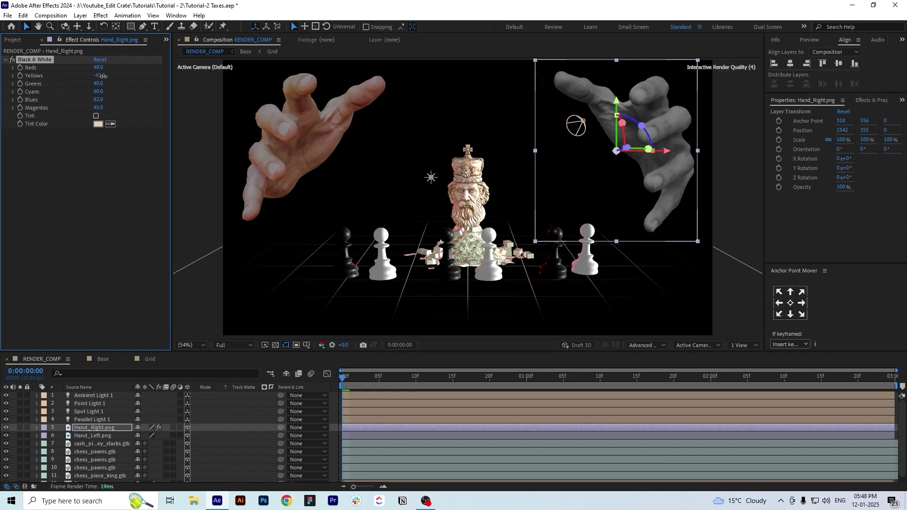
Copy the right hand's Black & White effect onto Hand_Left.png and collapse its settings
left_click(109, 438)
key("ctrl+v")
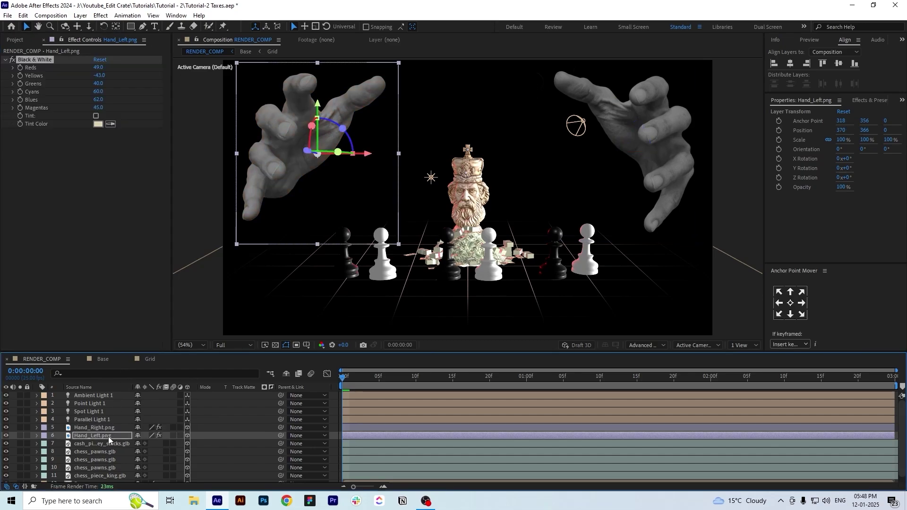
left_click(5, 60)
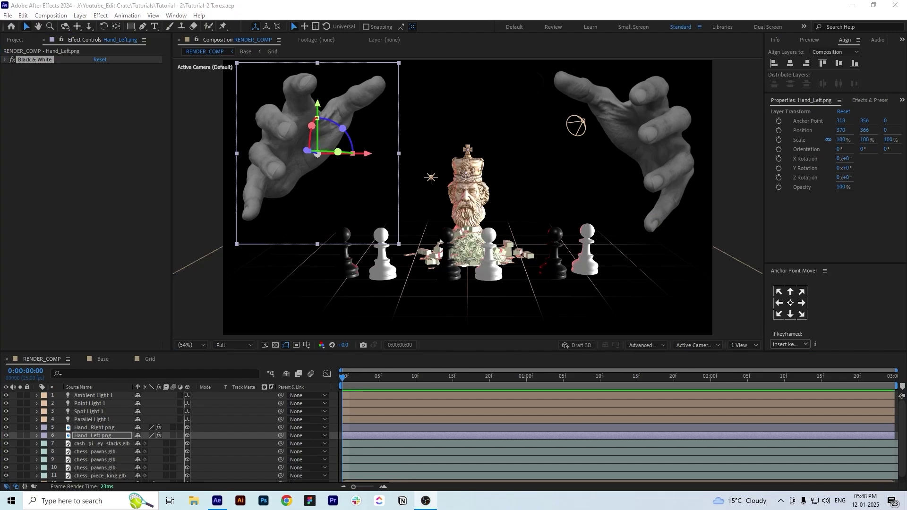
Set Parallel Light 1's intensity to 149%, radius to 64 and falloff distance to 278
double_click(94, 419)
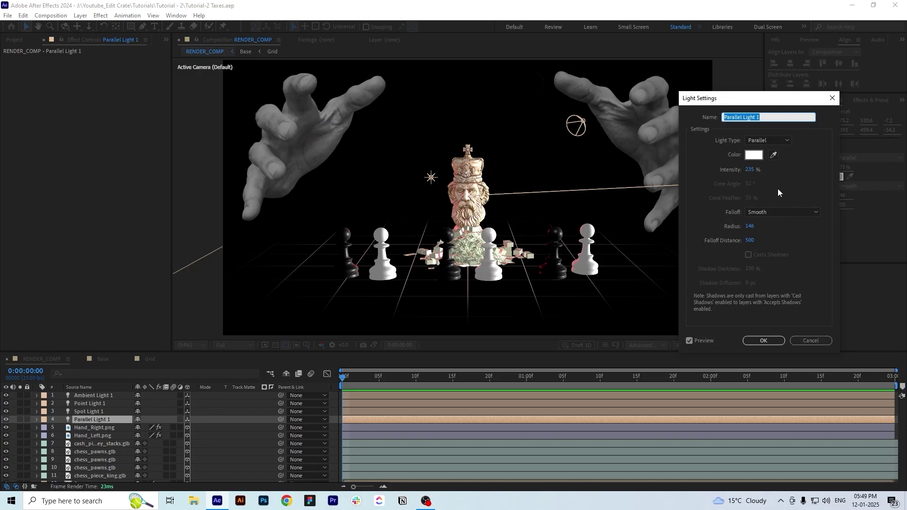
left_click_drag(751, 170, 727, 169)
double_click(92, 419)
left_click_drag(751, 169, 782, 172)
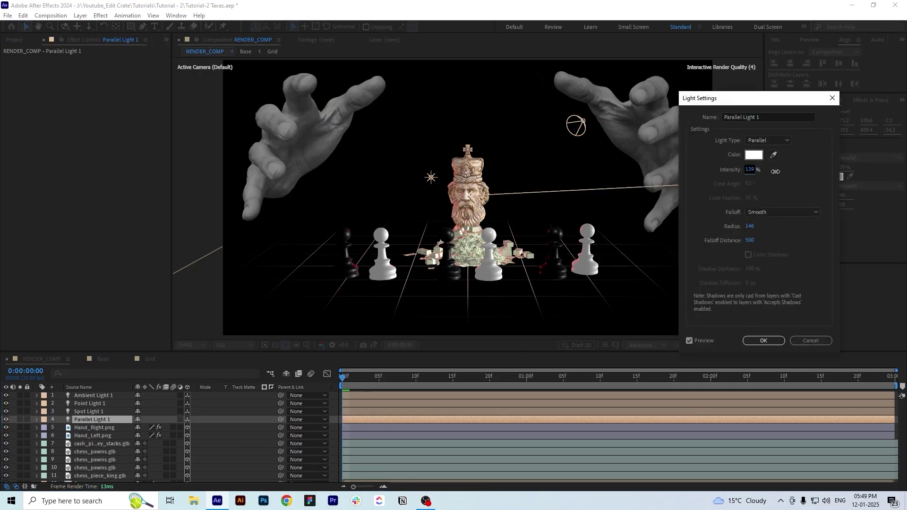
mouse_move(751, 227)
left_mouse_down()
mouse_move(765, 228)
mouse_move(748, 228)
left_mouse_up()
left_click_drag(749, 170, 739, 171)
left_click_drag(752, 241, 622, 224)
left_click(763, 340)
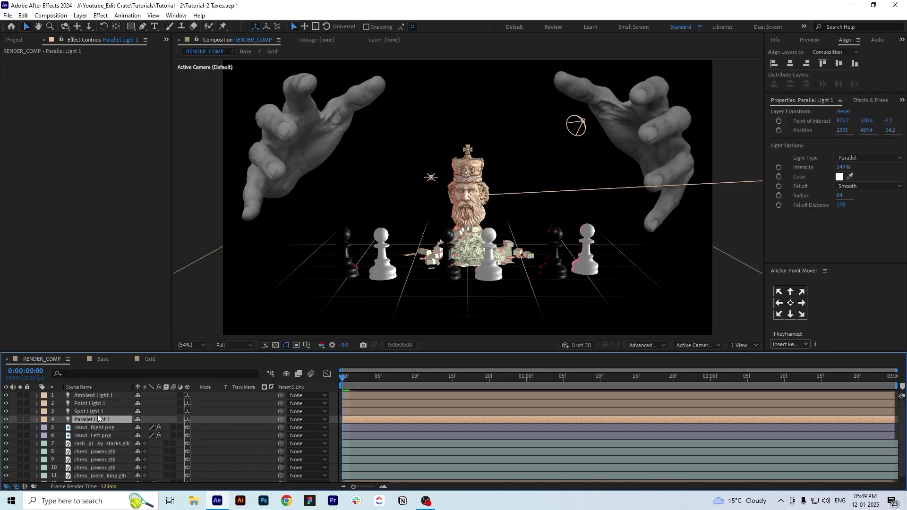
Narrow Spot Light 1's cone angle and move the light up near the right hand, aimed at the cash pile
double_click(94, 411)
left_click_drag(750, 184, 732, 183)
left_click(763, 340)
left_click_drag(472, 194, 481, 248)
left_click(482, 251)
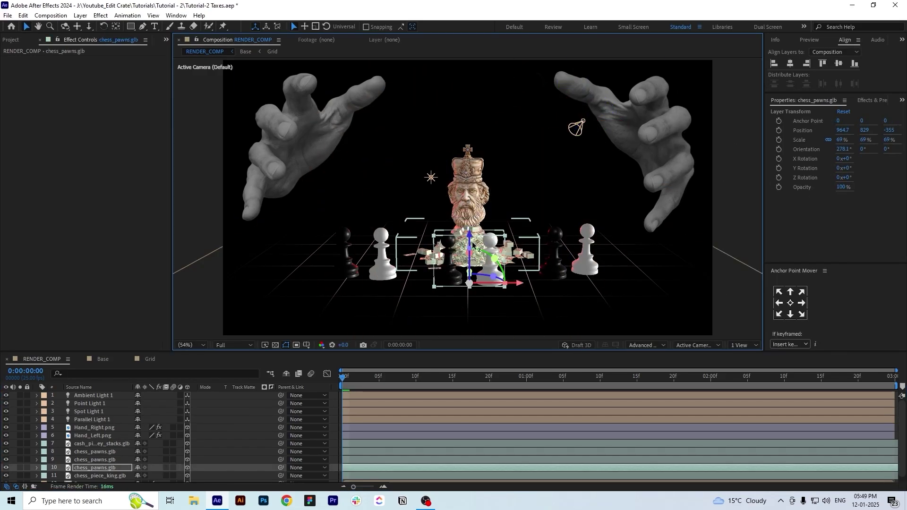
left_click_drag(577, 125, 637, 64)
left_click_drag(499, 212, 475, 235)
Set Spot Light 1's cone feather to 0% and its cone angle to 62°
double_click(92, 412)
left_click_drag(743, 201, 715, 200)
left_click_drag(752, 184, 757, 184)
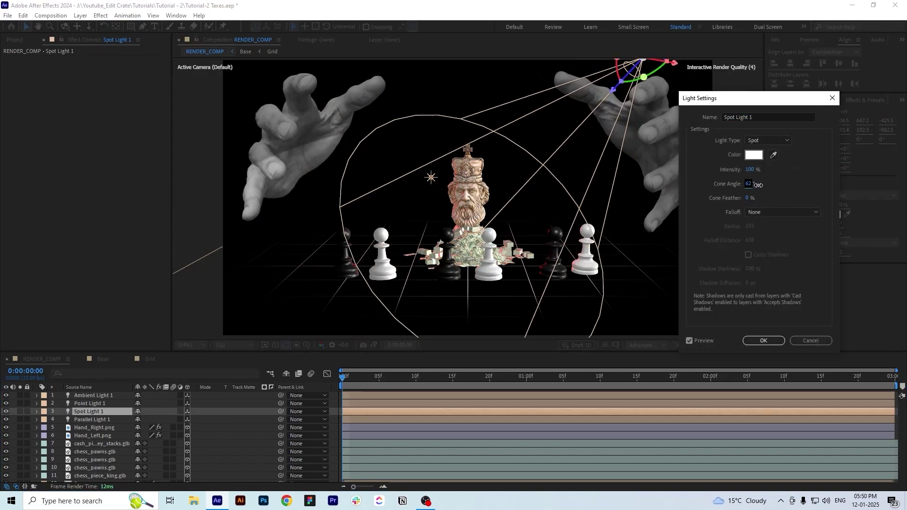
left_click(763, 341)
Move Spot Light 1 to about 1289, 195, -1018 and aim it at about 1013, 801, -264
left_click_drag(483, 231, 496, 255)
left_click_drag(640, 63, 600, 68)
mouse_move(496, 260)
left_mouse_down()
mouse_move(475, 246)
mouse_move(483, 272)
left_mouse_up()
Set Spot Light 1's cone feather to 61%, falloff to Smooth and radius to 289
double_click(92, 412)
left_click_drag(748, 198, 777, 198)
left_click(775, 212)
left_click(766, 231)
left_click_drag(749, 226, 795, 226)
key("Return")
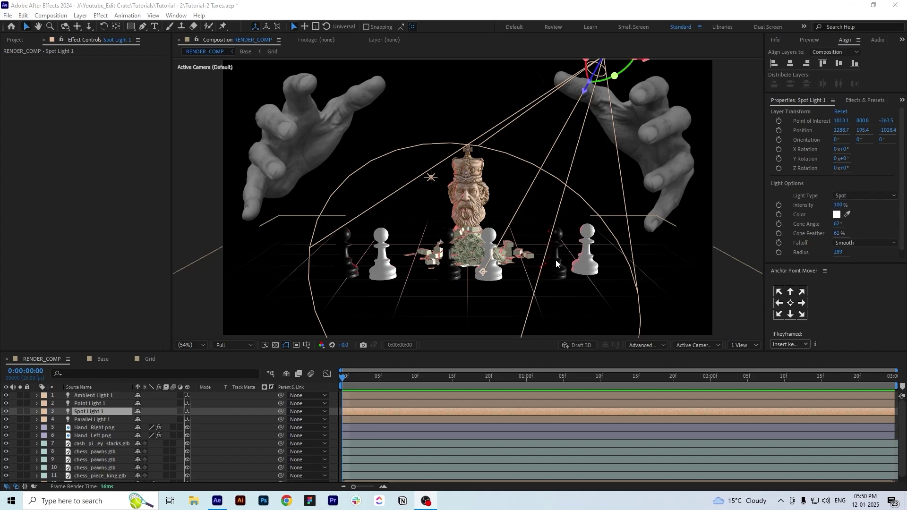
In the Grid composition, shift the Grid effect's anchor toward its corner point for denser lines, and return to RENDER_COMP
left_click(152, 364)
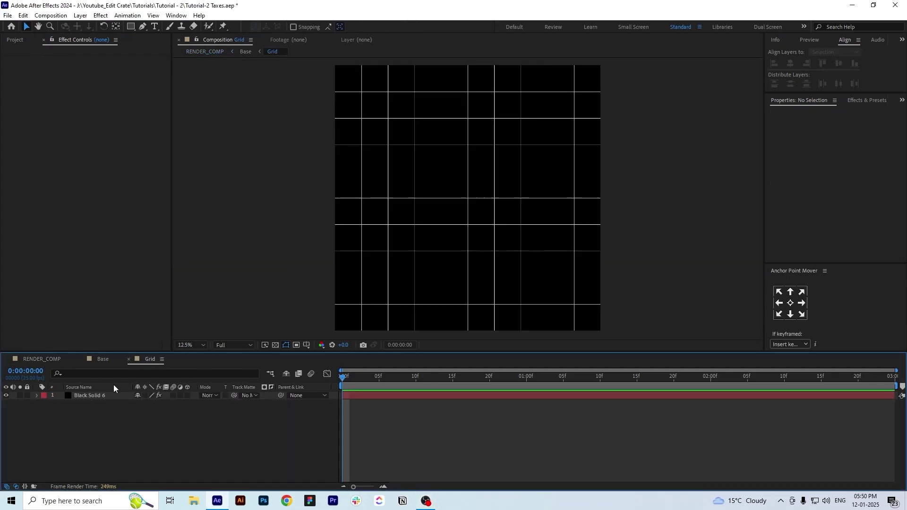
left_click(89, 396)
scroll(478, 152, "up", 1)
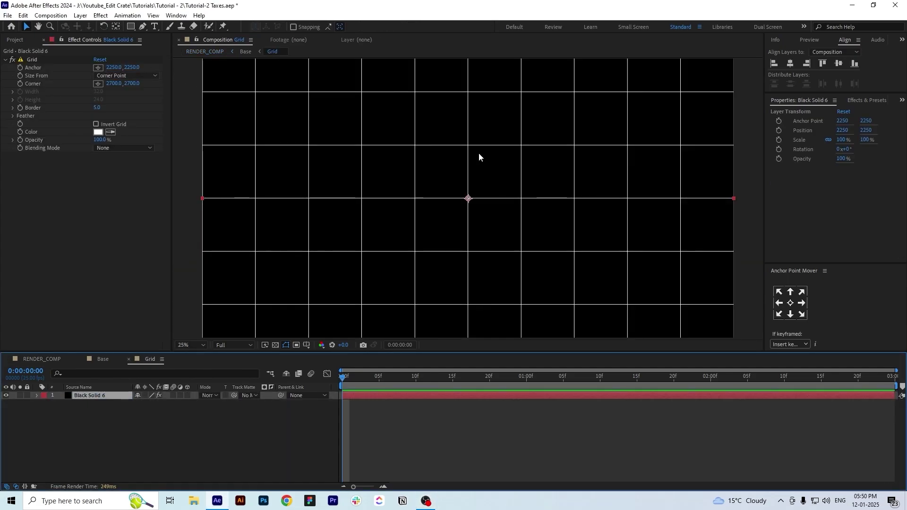
left_click_drag(113, 67, 229, 70)
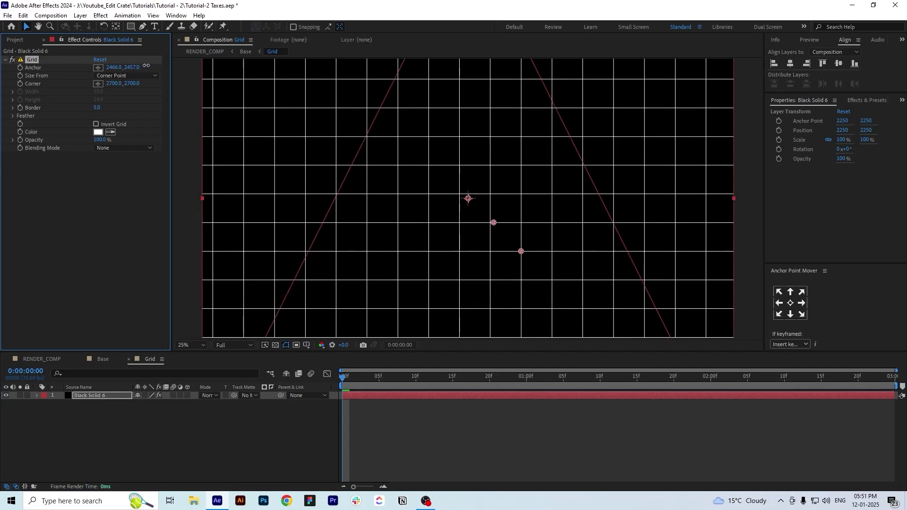
left_click(43, 359)
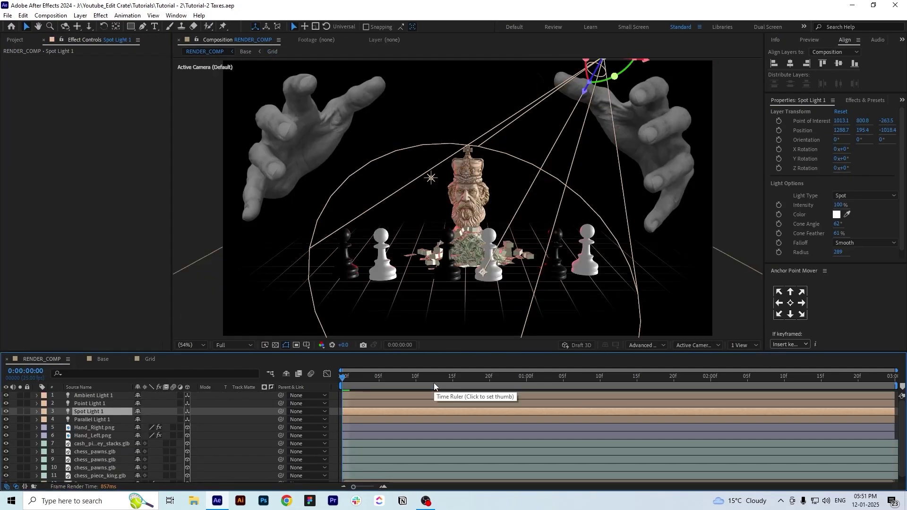
Reposition and re-aim Spot Light 1 in the active camera view and raise its intensity to 304%
left_click_drag(585, 89, 568, 114)
left_click_drag(473, 273, 485, 232)
double_click(101, 412)
left_click_drag(750, 169, 841, 168)
left_click(763, 340)
Using a four-view layout, move Spot Light 1 above the scene to about 1231, -202, -402, aimed at about 1005, 707, 68
left_click(743, 345)
left_click(744, 376)
scroll(620, 159, "down", 1)
left_click_drag(631, 181, 624, 156)
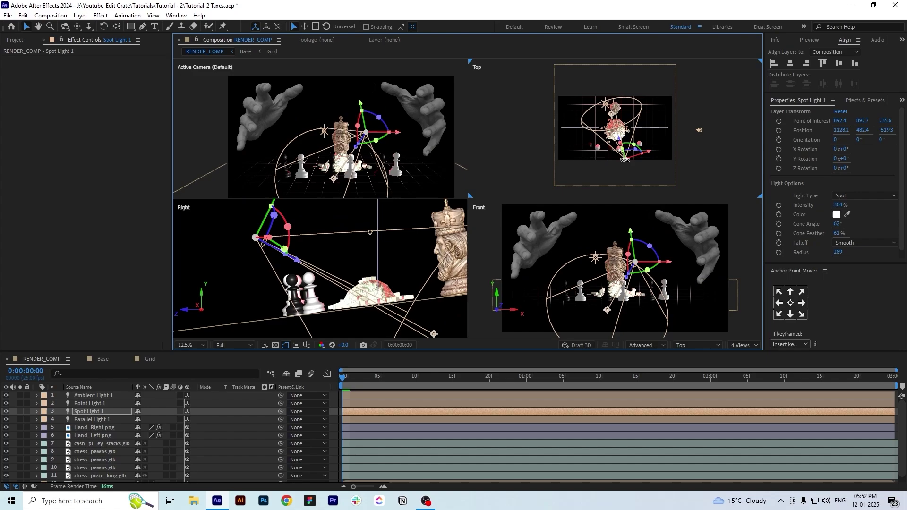
left_click_drag(361, 104, 356, 54)
mouse_move(646, 140)
left_mouse_down()
mouse_move(615, 138)
mouse_move(636, 134)
left_mouse_up()
left_click(613, 132)
left_click(527, 290)
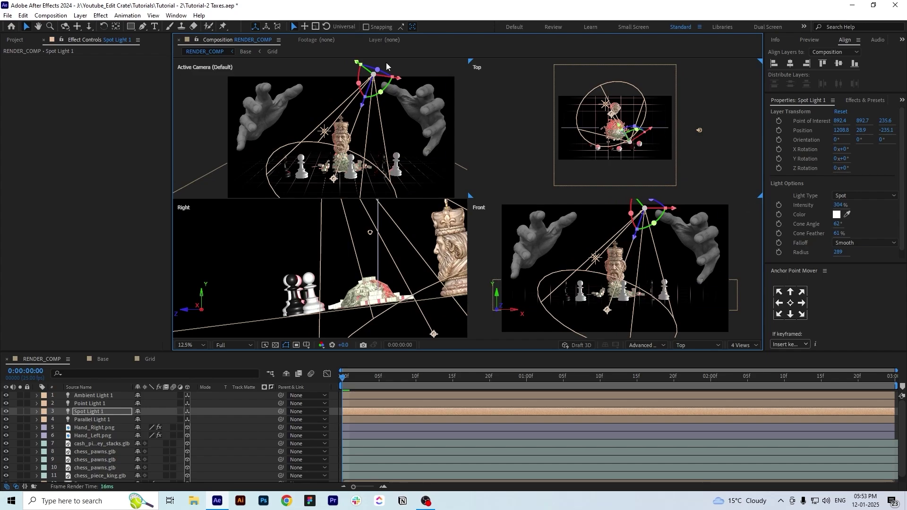
mouse_move(398, 77)
left_mouse_down()
mouse_move(424, 75)
mouse_move(391, 76)
left_mouse_up()
left_click_drag(358, 108, 350, 167)
Return to a single active camera view and fit the composition to the viewer up to 100%
left_click(743, 345)
left_click(742, 357)
left_click(190, 345)
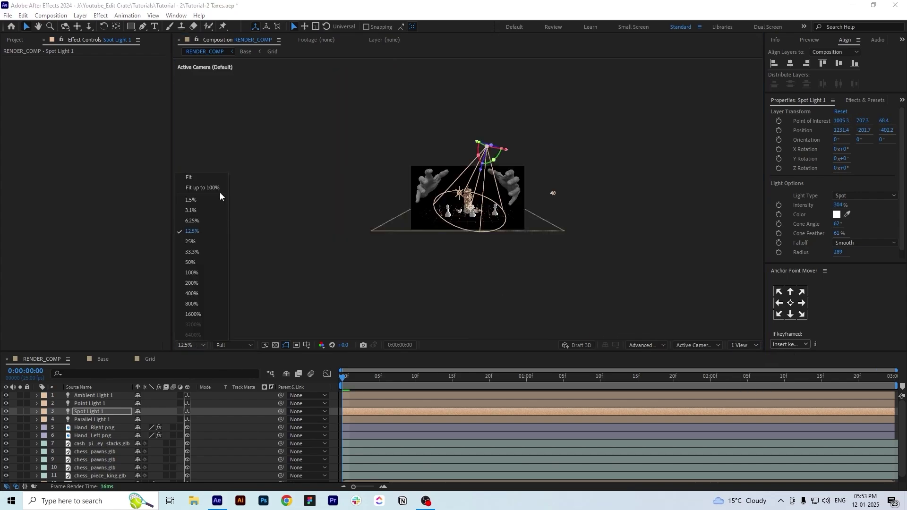
left_click(220, 188)
scroll(40, 418, "down", 1)
scroll(40, 417, "up", 1)
Add a new camera layer to RENDER_COMP, accepting its settings
double_click(101, 405)
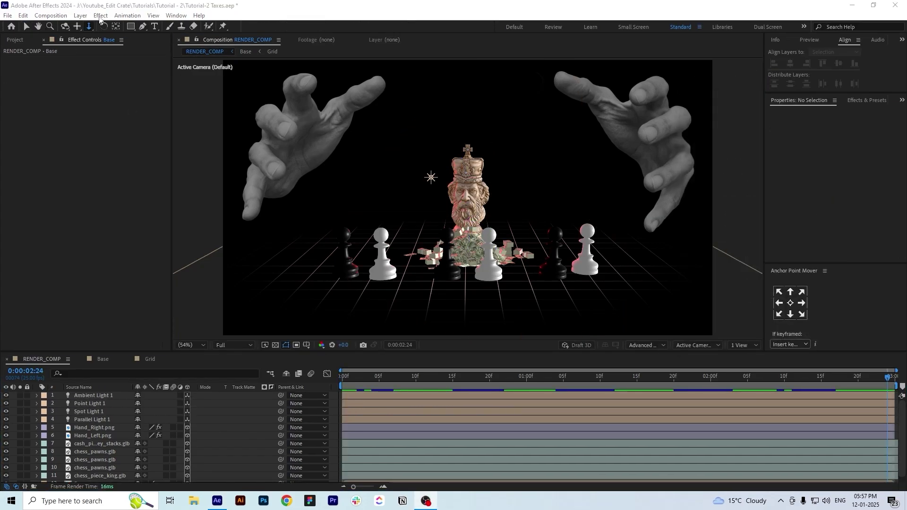
left_click(83, 18)
mouse_move(115, 28)
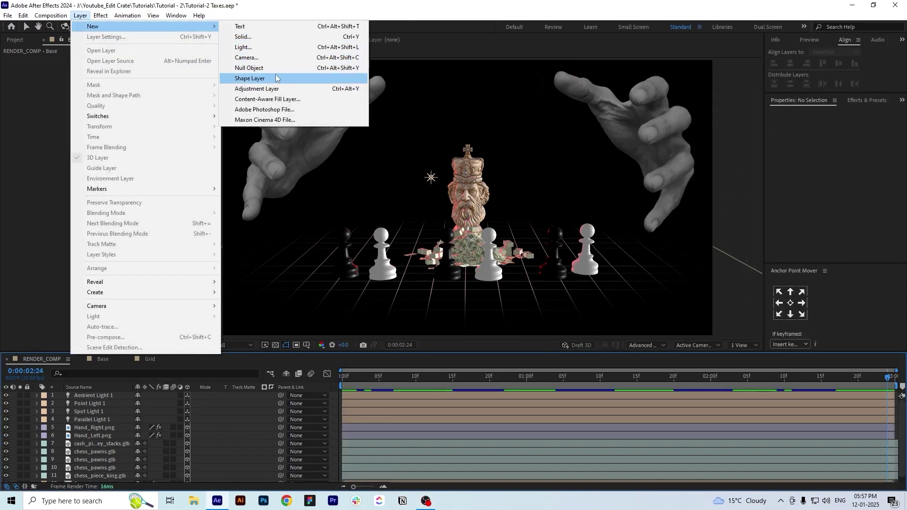
left_click(247, 57)
left_click(550, 351)
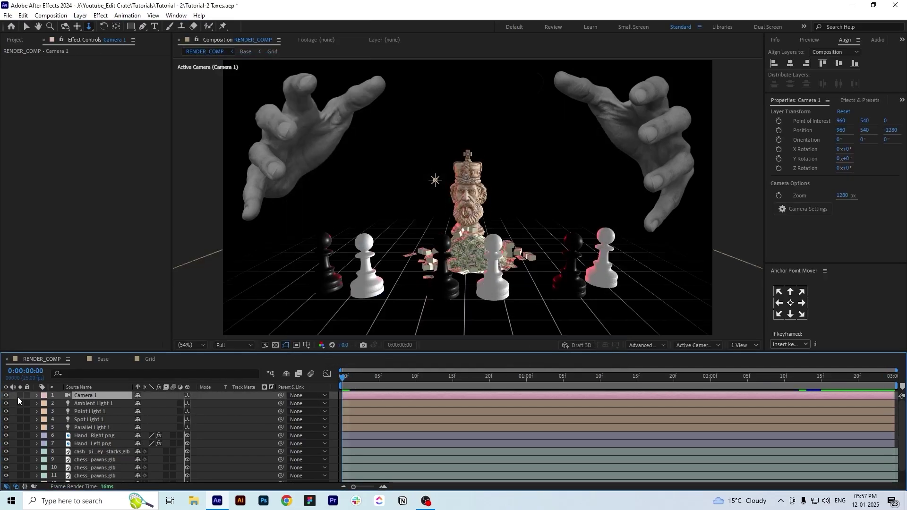
Enable keyframing of Camera 1's Point of Interest and Position at the first frame
left_click(36, 396)
left_click(46, 404)
left_click(61, 411)
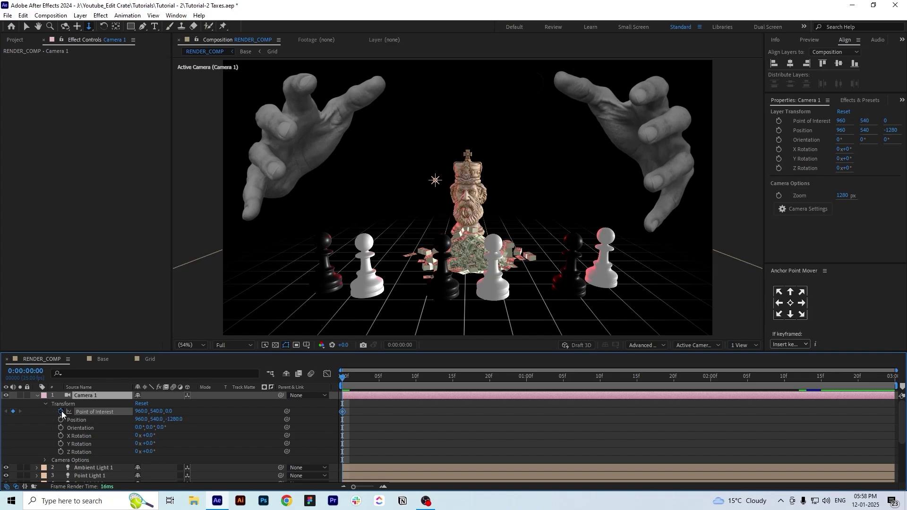
left_click(61, 420)
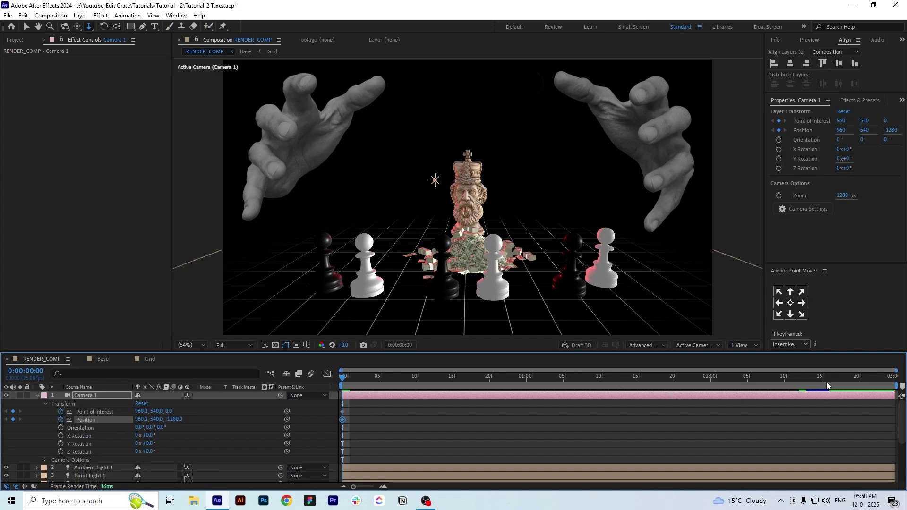
Keyframe a camera push-in from about 960, 540, -1599 at the first frame to about 965, 547, -1203 at 0:00:02:24
left_click_drag(827, 385, 888, 380)
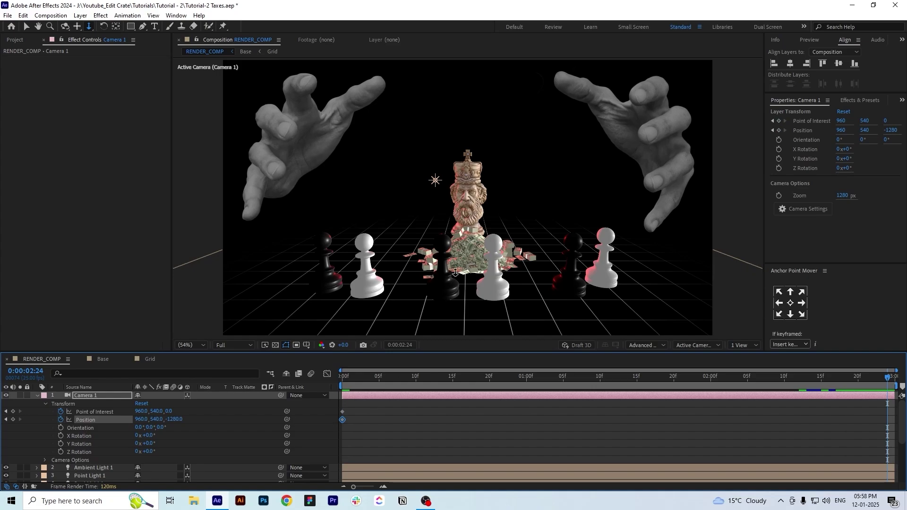
mouse_move(494, 234)
left_mouse_down()
mouse_move(493, 264)
mouse_move(493, 222)
left_mouse_up()
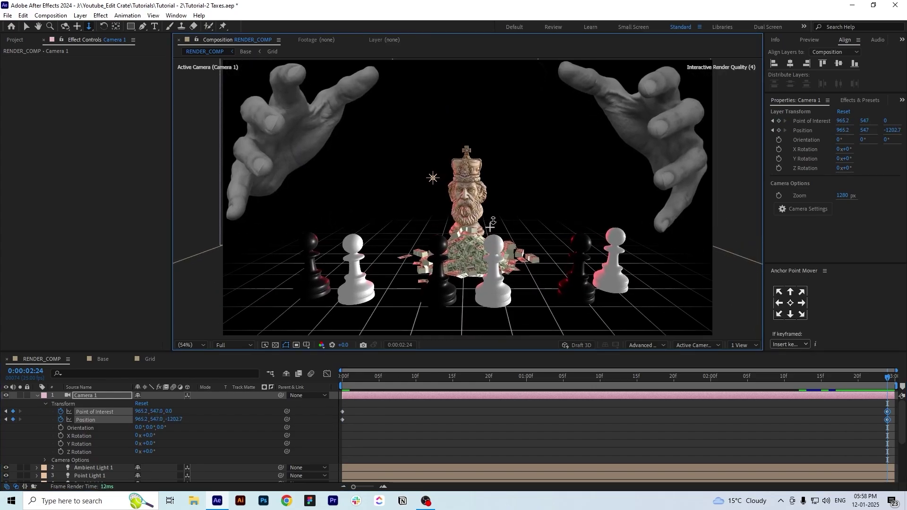
left_click_drag(383, 381, 308, 389)
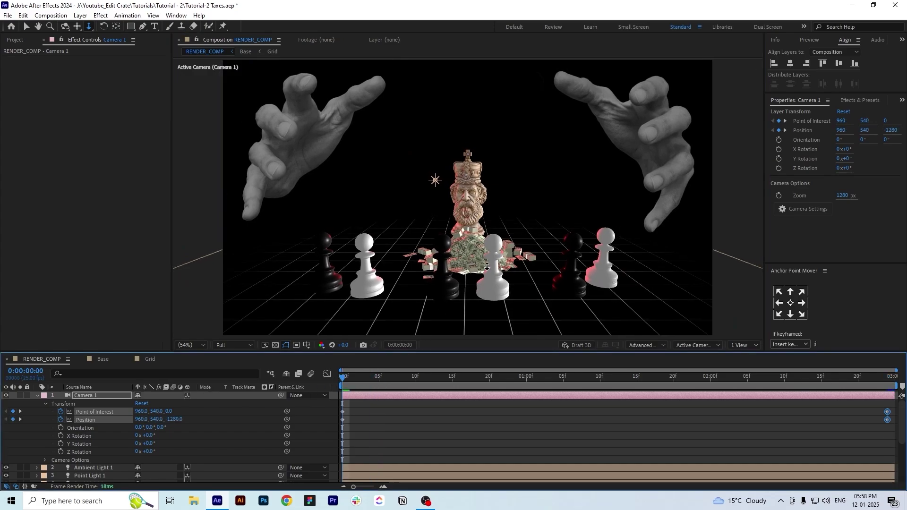
left_click_drag(466, 198, 470, 245)
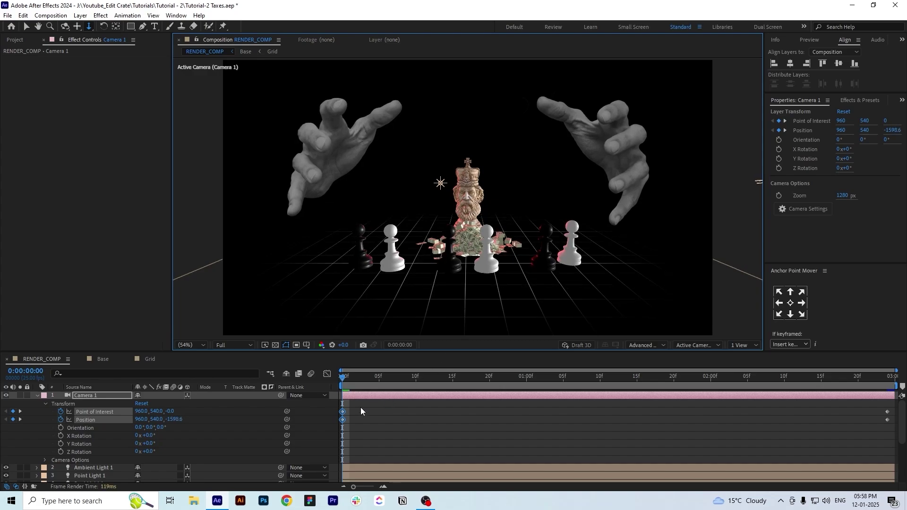
Easy-ease all Camera 1 keyframes and lengthen both eases in the speed graph so the speed peaks sharply near the one-second mark
left_click_drag(345, 407, 890, 439)
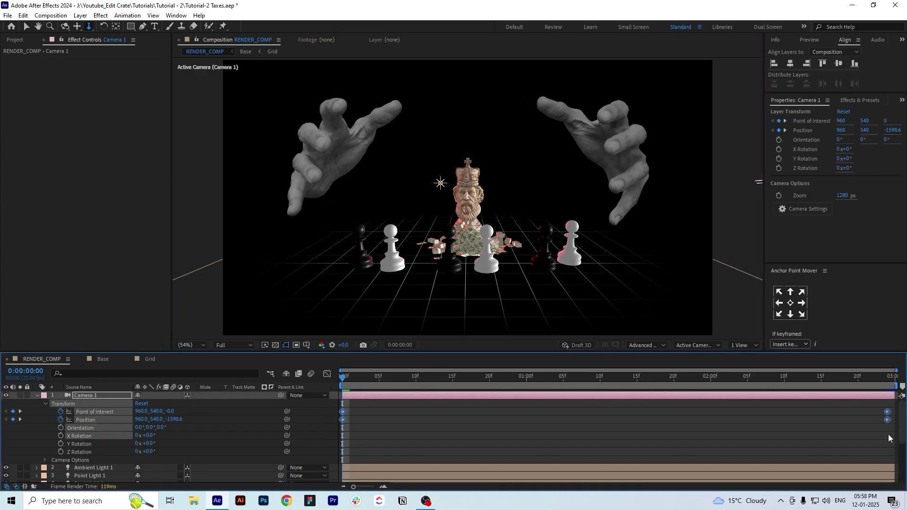
key("F9")
left_click(327, 374)
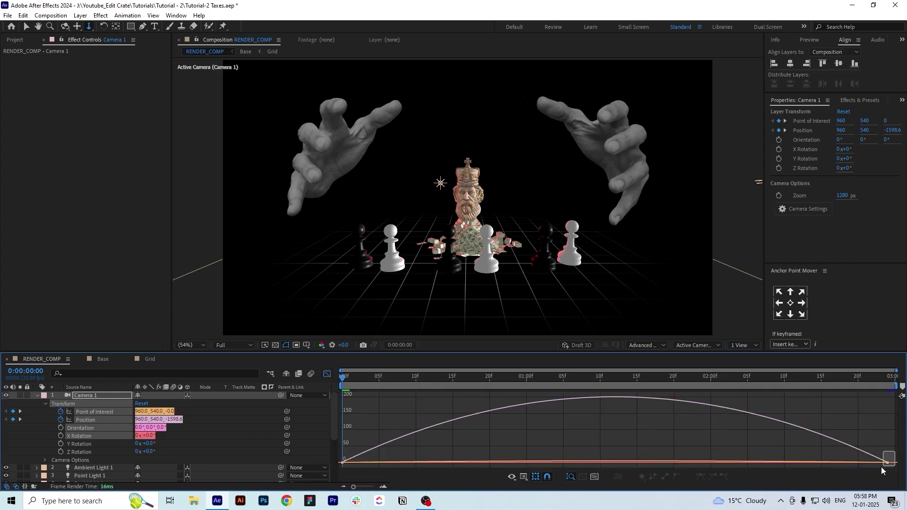
left_click_drag(882, 470, 882, 468)
left_click_drag(797, 459, 514, 461)
left_click_drag(364, 439, 317, 479)
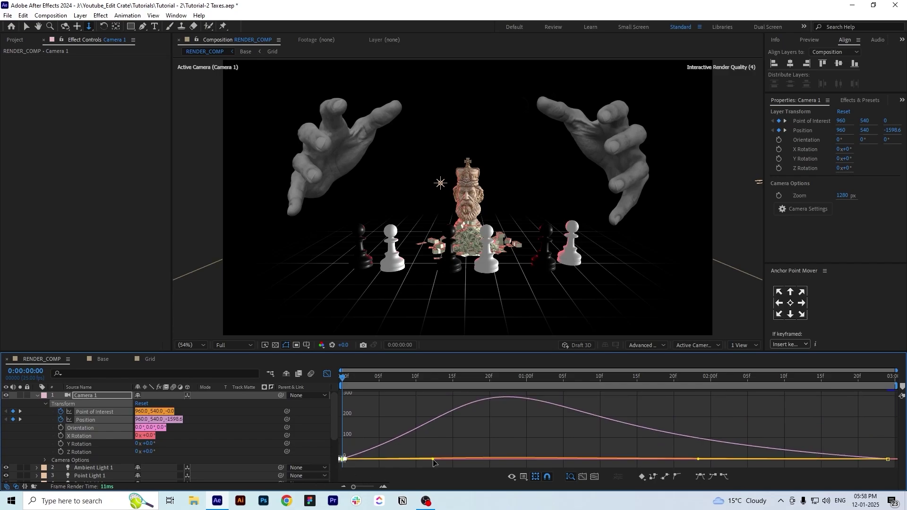
left_click_drag(435, 462, 476, 459)
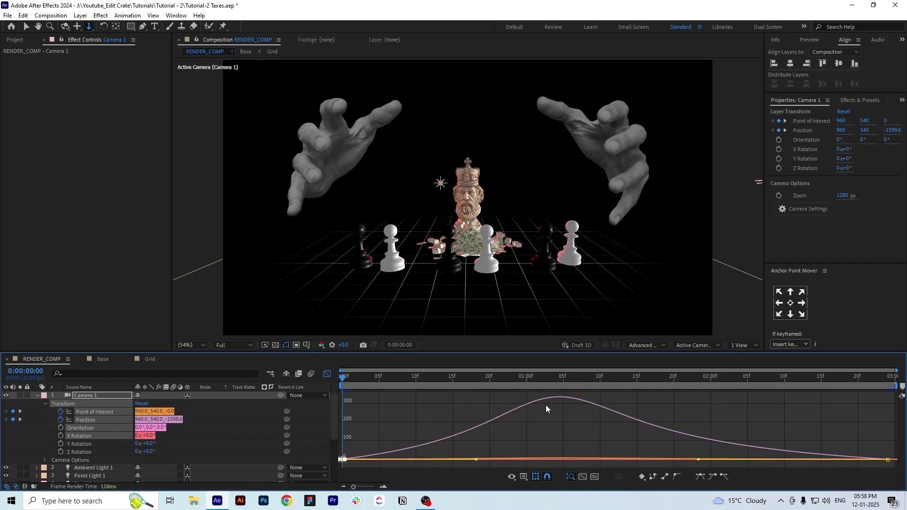
left_click(888, 459)
left_click_drag(699, 459, 629, 460)
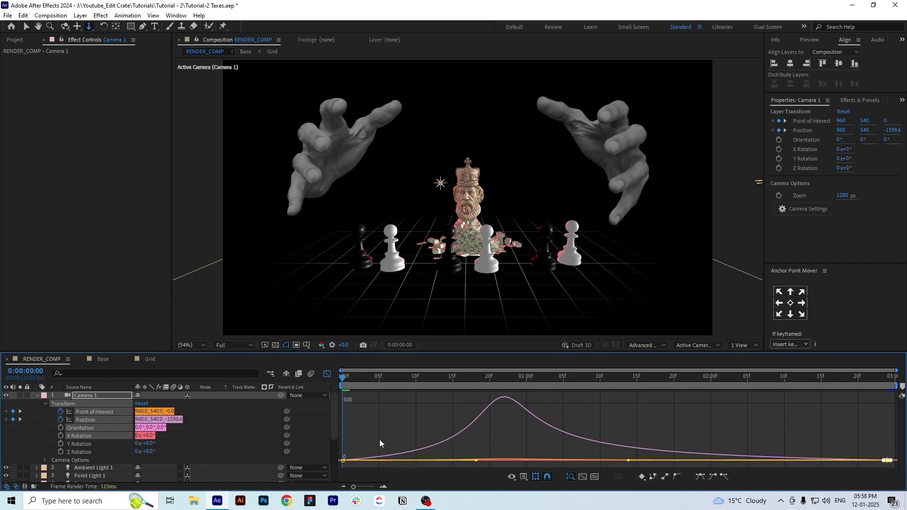
left_click_drag(476, 460, 499, 460)
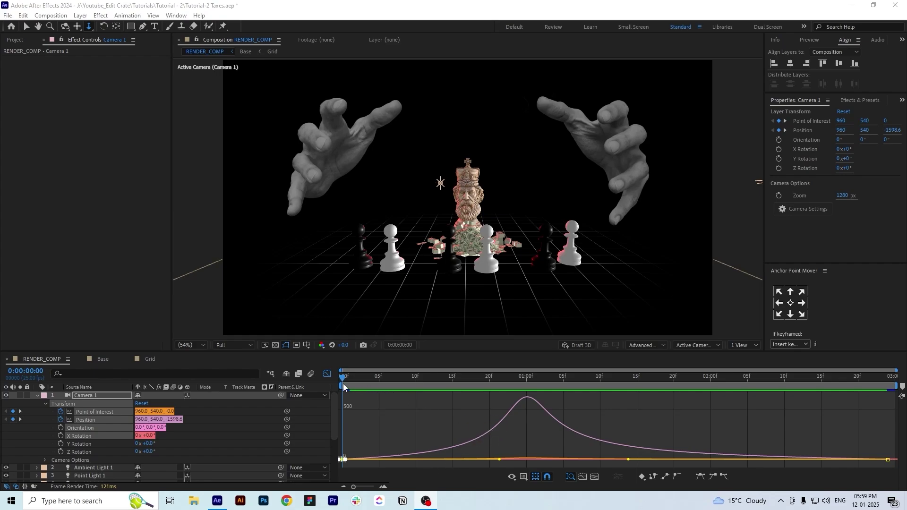
left_click(327, 373)
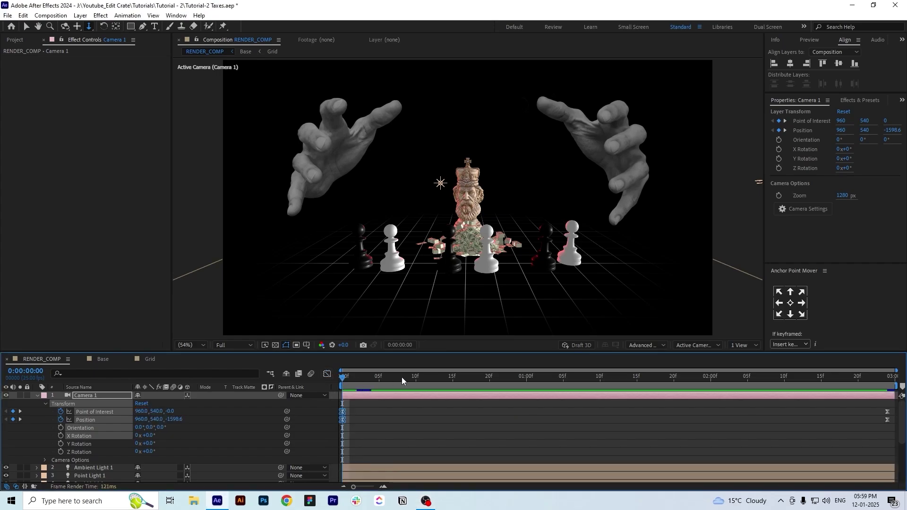
Preview the camera move and return to the first frame
key("space")
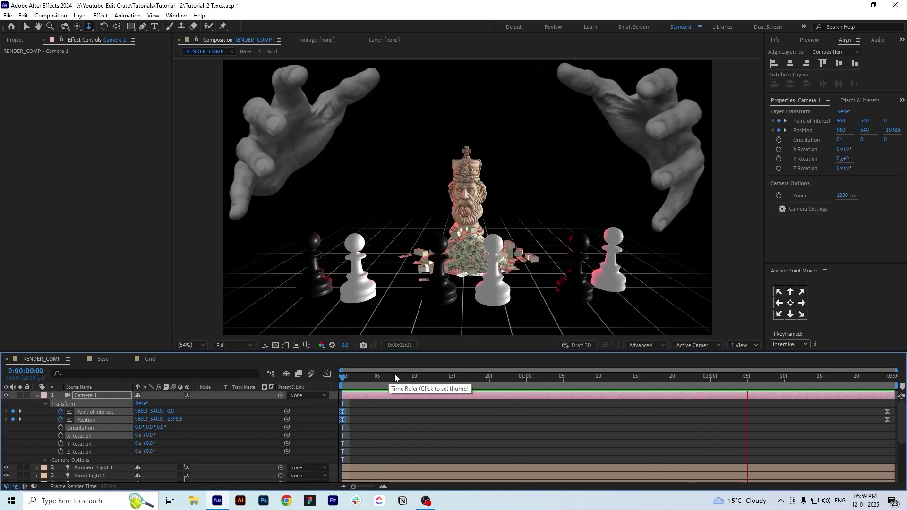
key("space")
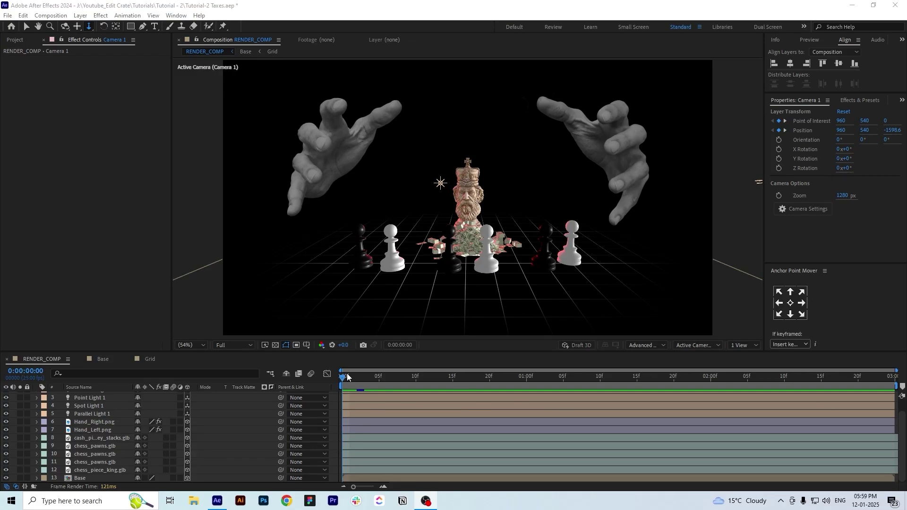
left_click(347, 374)
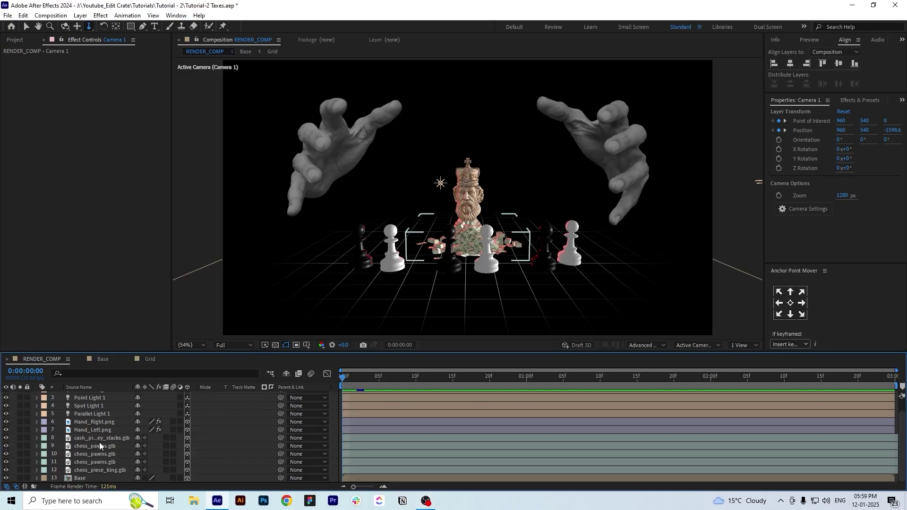
Enable keyframing of Position and Z Rotation on the chess_piece_king.glb layer at the first frame
left_click(102, 470)
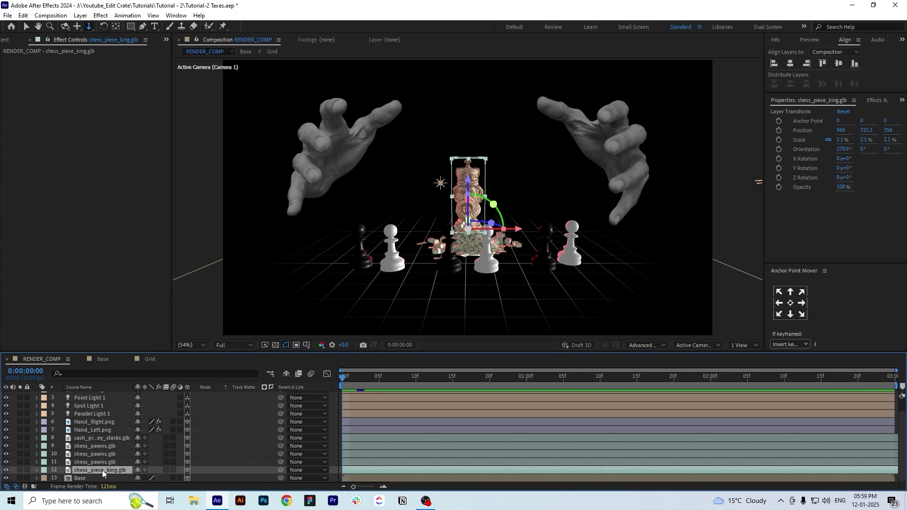
left_click(37, 470)
left_click(45, 463)
scroll(61, 464, "down", 3)
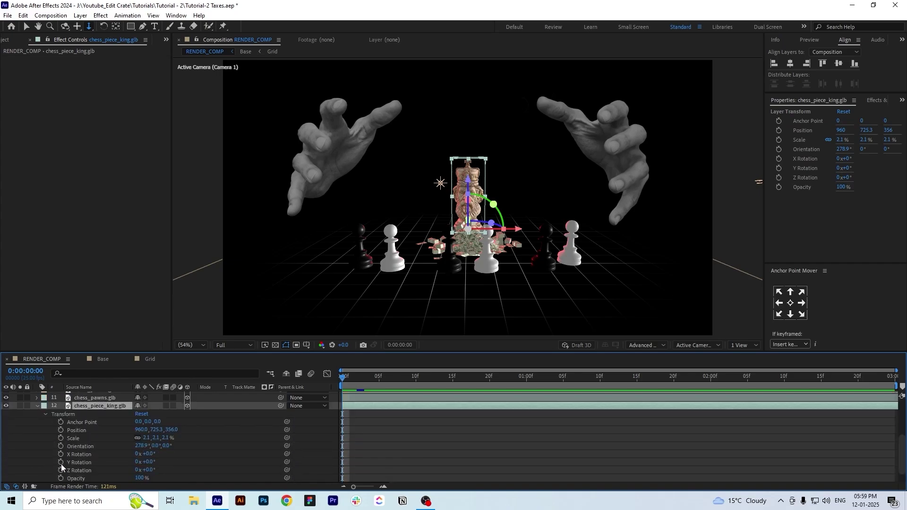
scroll(61, 437, "up", 2)
scroll(61, 438, "down", 2)
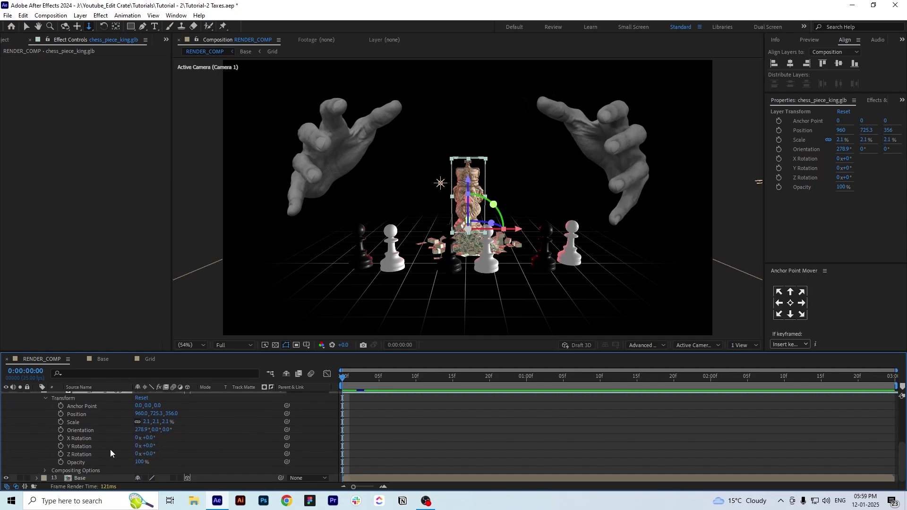
left_click(61, 414)
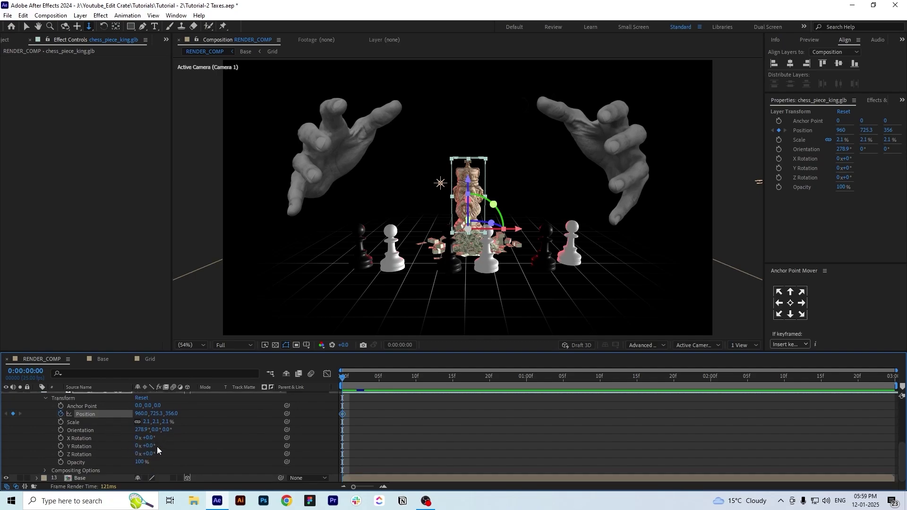
left_click_drag(151, 447, 168, 449)
key("ctrl+z")
left_click(61, 454)
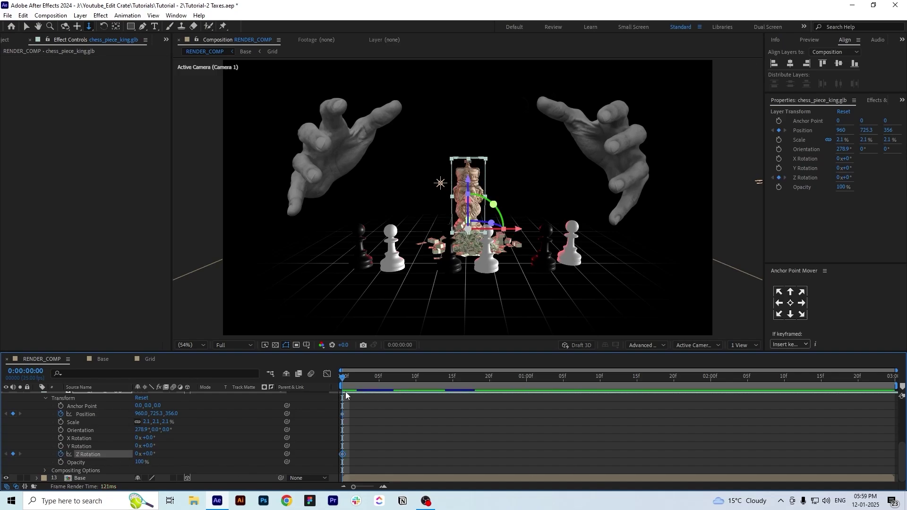
At 0:00:02:24, raise the king piece above the cash pile to about 960, 612, 338
left_click_drag(461, 378, 900, 388)
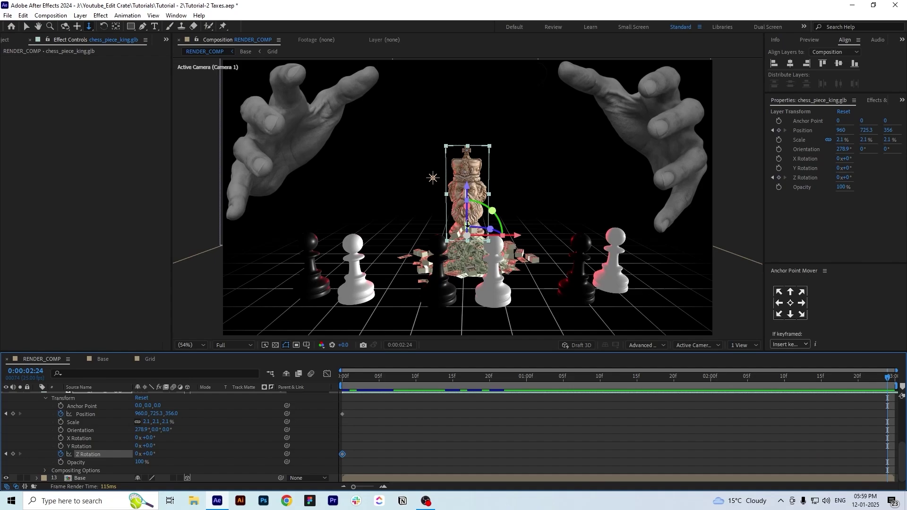
key("v")
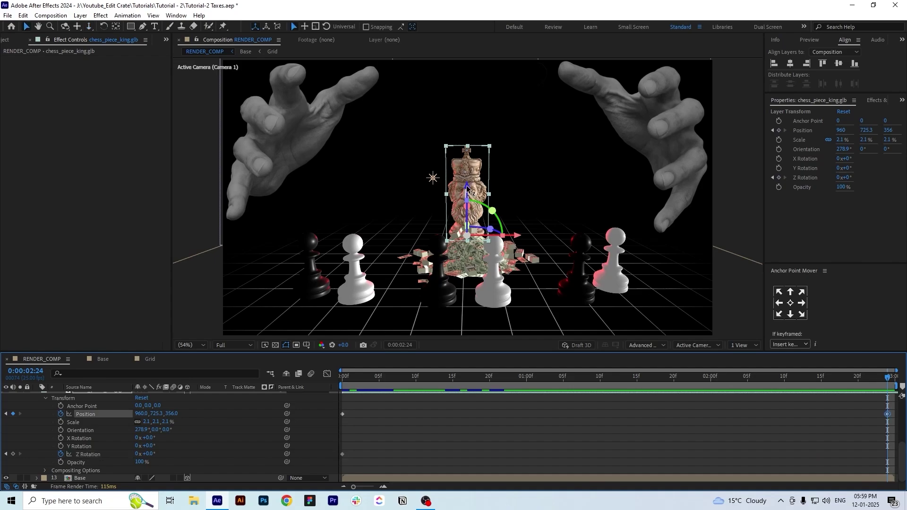
left_click_drag(468, 189, 468, 163)
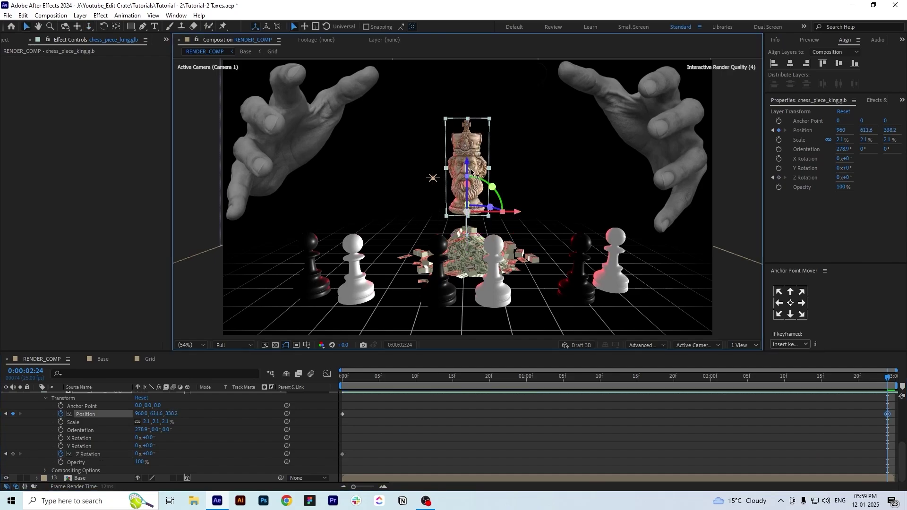
Set the king's Z Rotation to one full turn (1x+0°) at 0:00:02:24
left_click(137, 454)
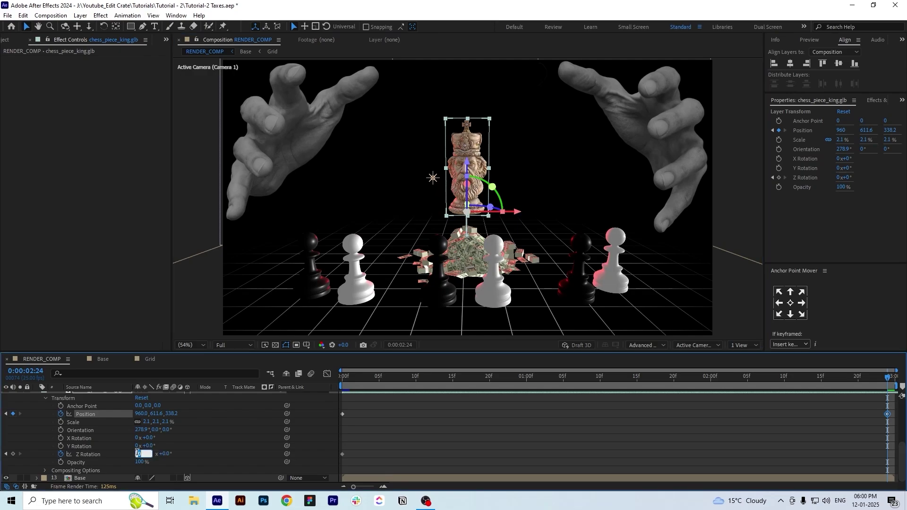
key("Return")
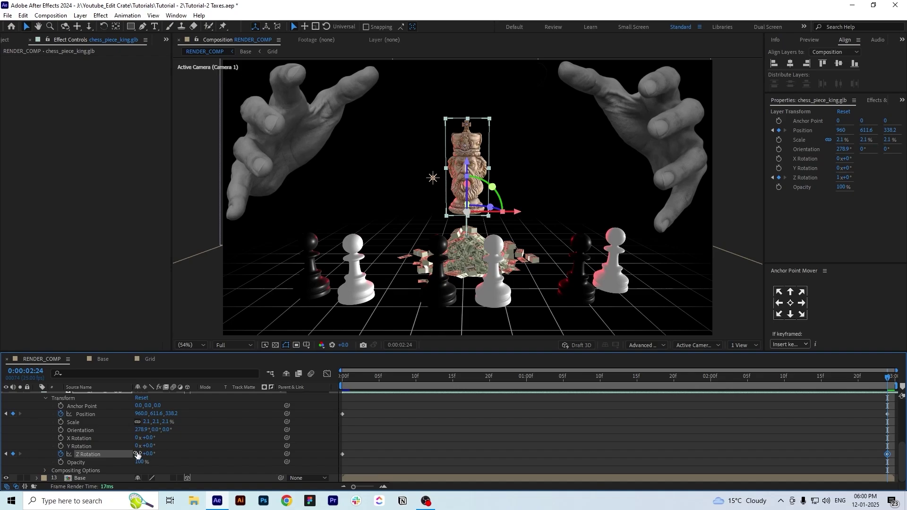
left_click_drag(353, 387, 898, 393)
left_click_drag(151, 455, 157, 453)
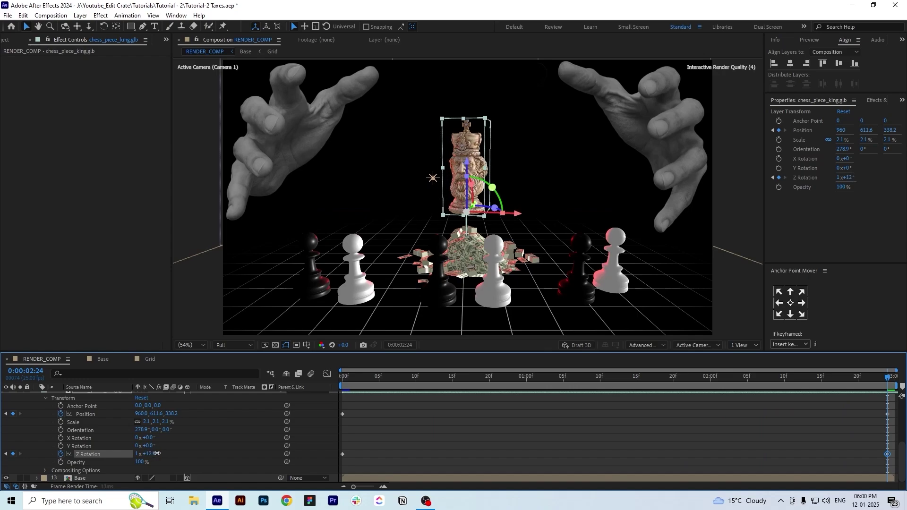
key("ctrl+z")
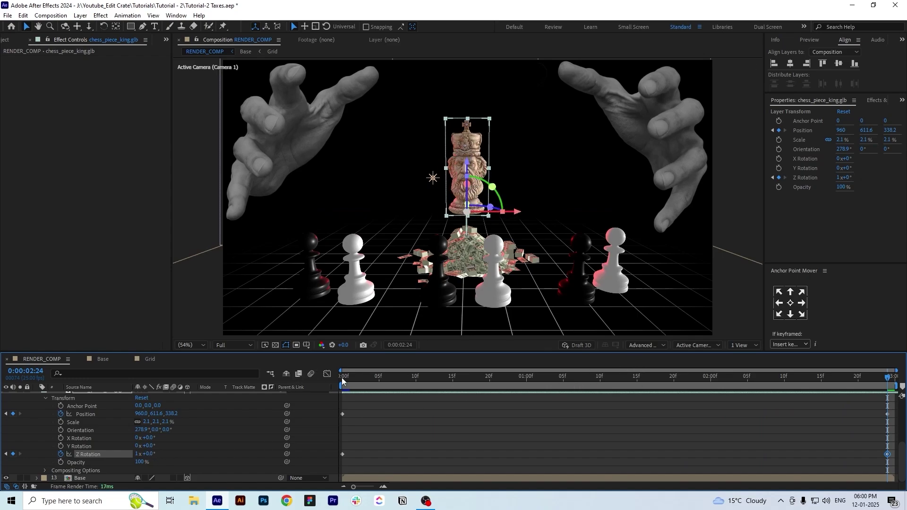
left_click_drag(330, 413, 896, 472)
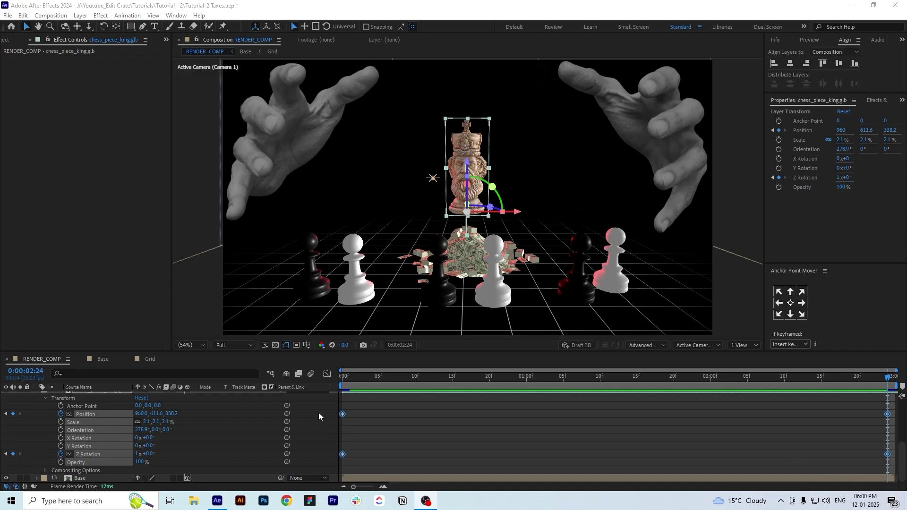
left_click(327, 374)
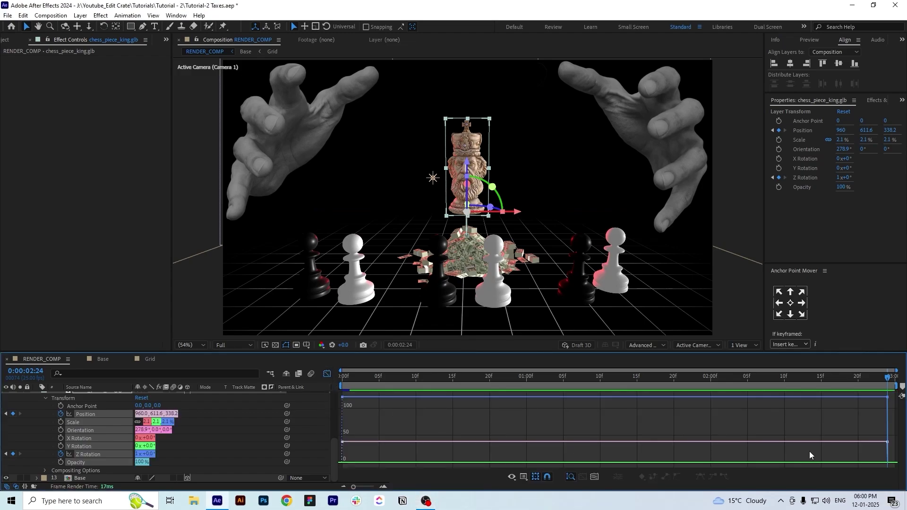
left_click(326, 376)
Easy-ase the king's Position and Z Rotation keyframes and extend the ease into the final keyframes in the speed graph
left_click_drag(318, 405, 897, 467)
key("F9")
key("shift+F3")
left_click_drag(797, 459, 605, 460)
left_click(327, 374)
Save the project and preview the king and camera animation from the first frame
key("ctrl+s")
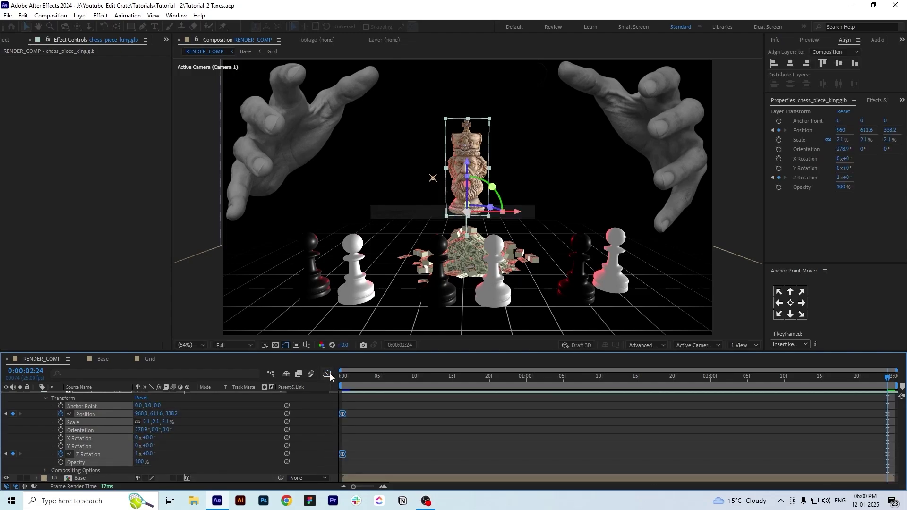
key("Home")
key("space")
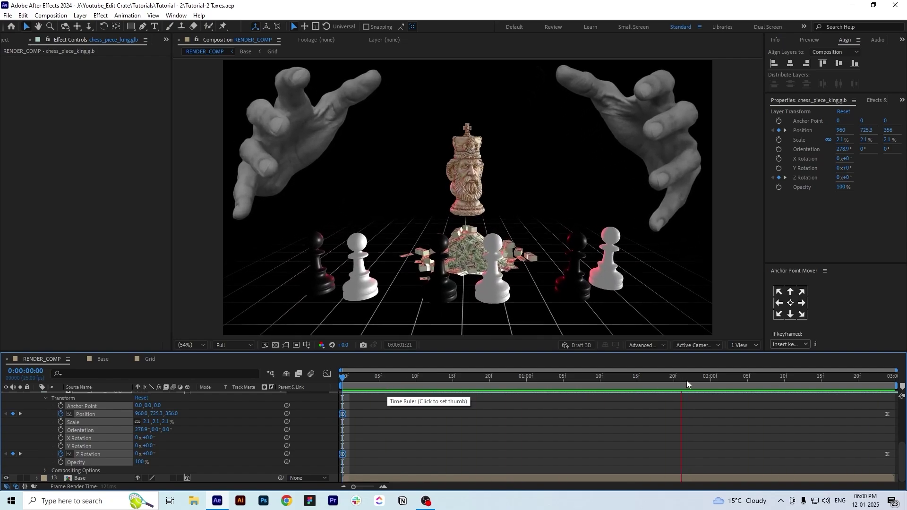
Deselect the king's layer and replay the king and camera animation from the first frame
key("space")
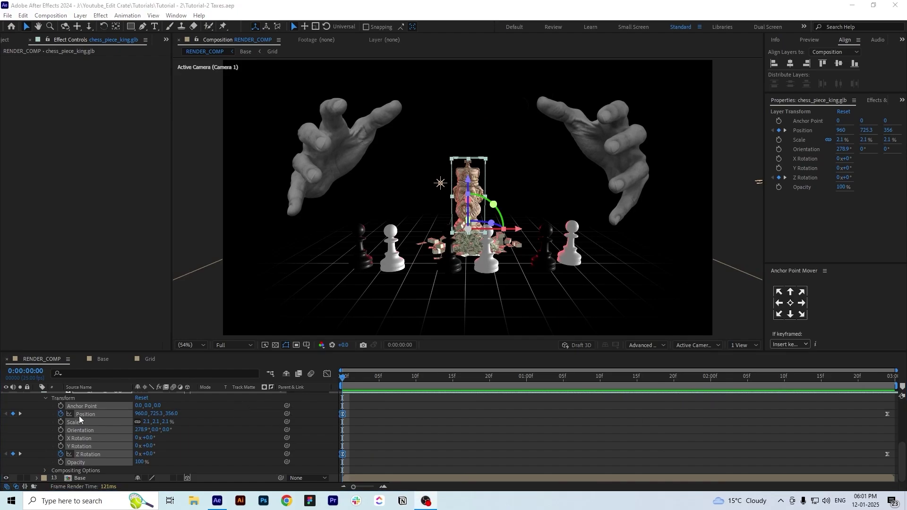
left_click(361, 386)
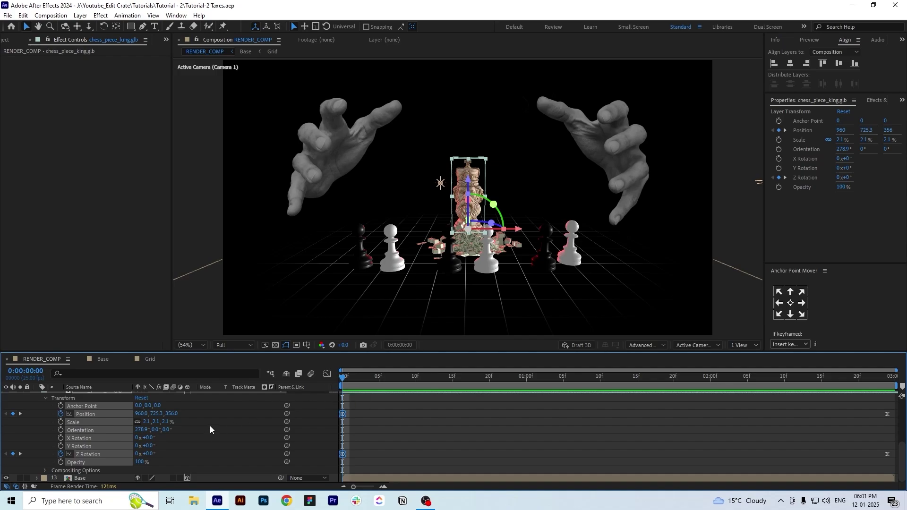
left_click(363, 422)
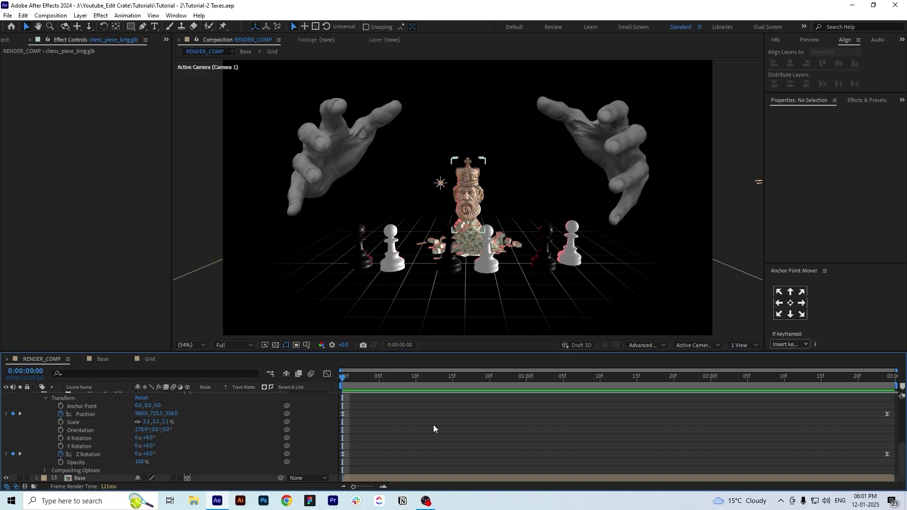
key("space")
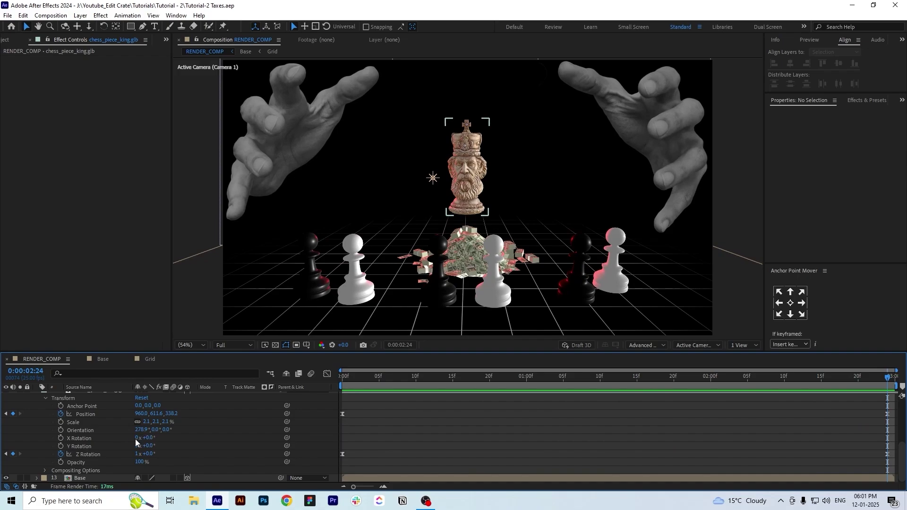
Keyframe the king's X Rotation at 0° on the first frame and 10° at 0:00:02:24
left_click(60, 438)
left_click_drag(430, 378, 336, 404)
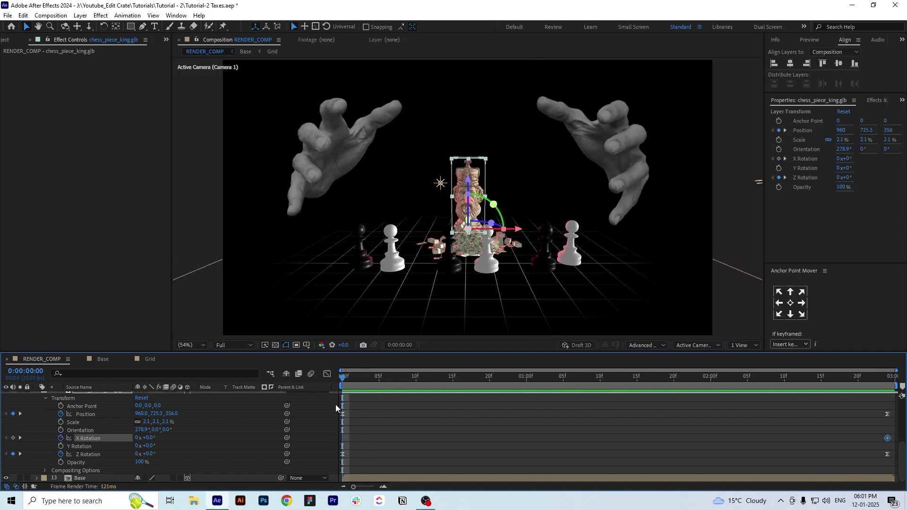
left_click_drag(887, 438, 345, 439)
left_click_drag(411, 380, 888, 378)
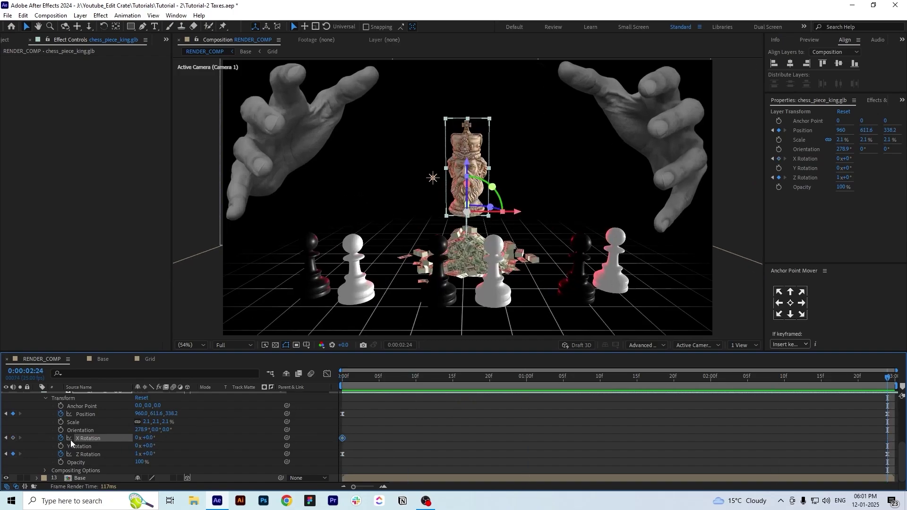
left_click_drag(145, 438, 158, 439)
Keyframe the king's Y Rotation at 0° on the first frame and 9° at 0:00:02:24
left_click(61, 446)
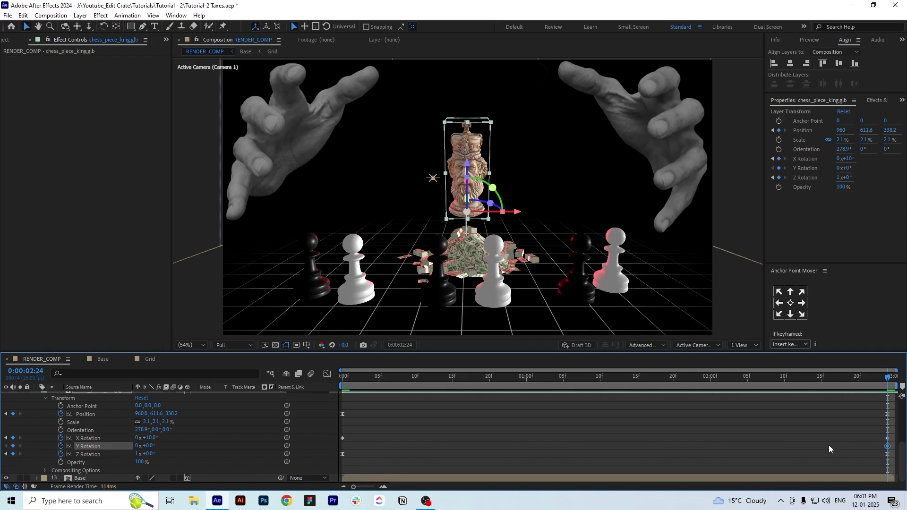
left_click_drag(887, 449, 338, 449)
left_click_drag(149, 446, 153, 447)
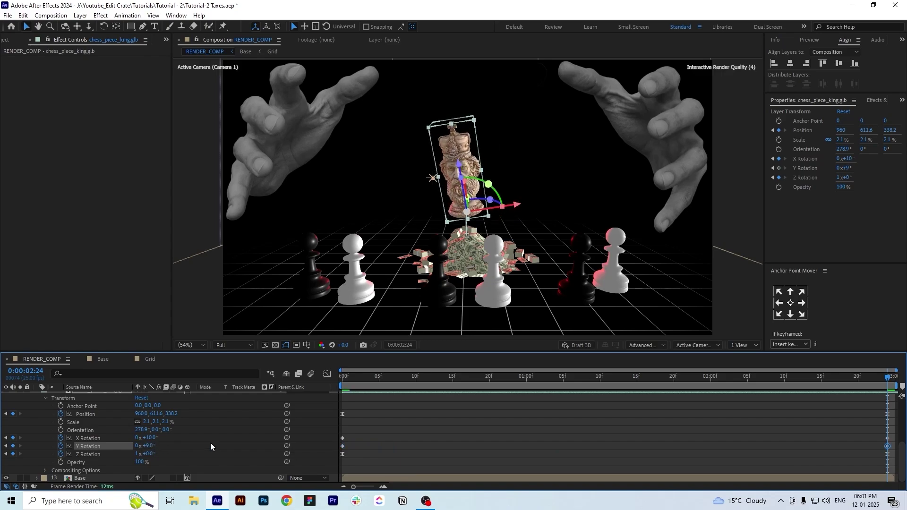
Easy-ease the king's X and Y Rotation keyframes, extend the ease into the final keyframes in the speed graph, and preview the motion
left_click_drag(327, 432, 880, 466)
left_click(326, 376)
left_click_drag(797, 462, 355, 476)
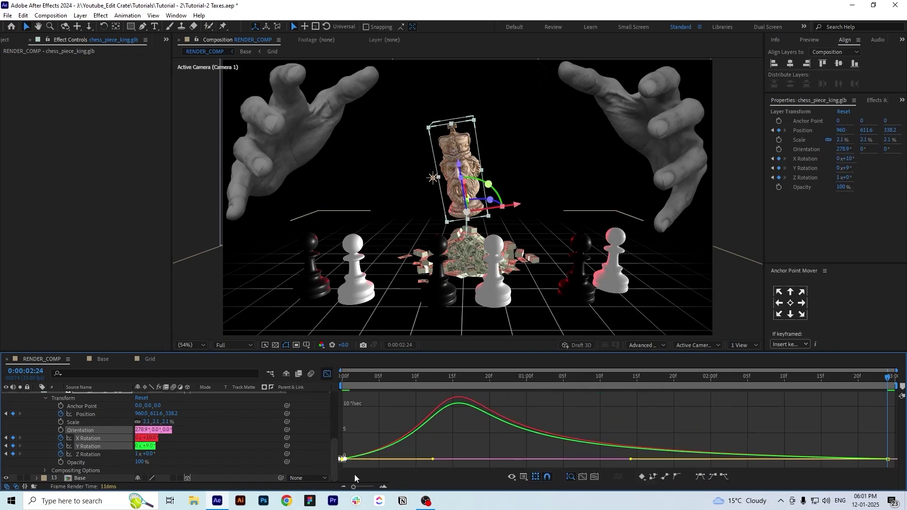
key("shift+F3")
key("space")
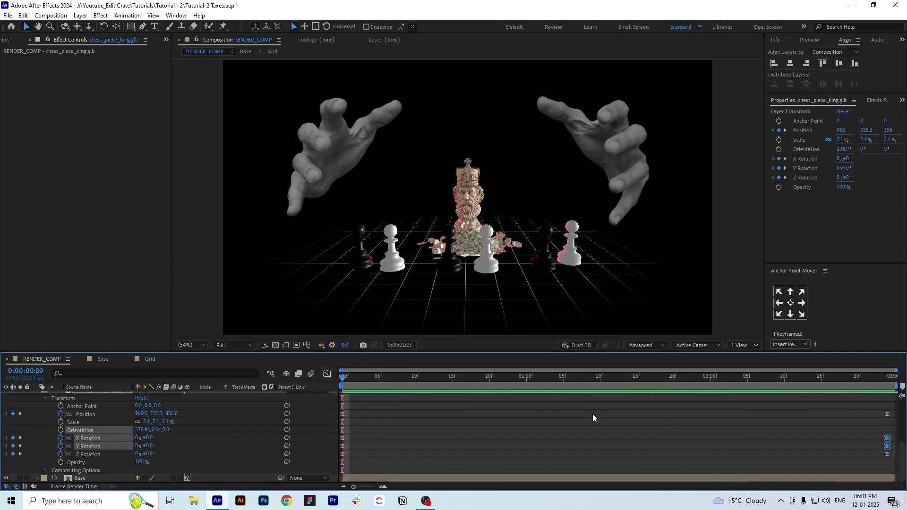
key("space")
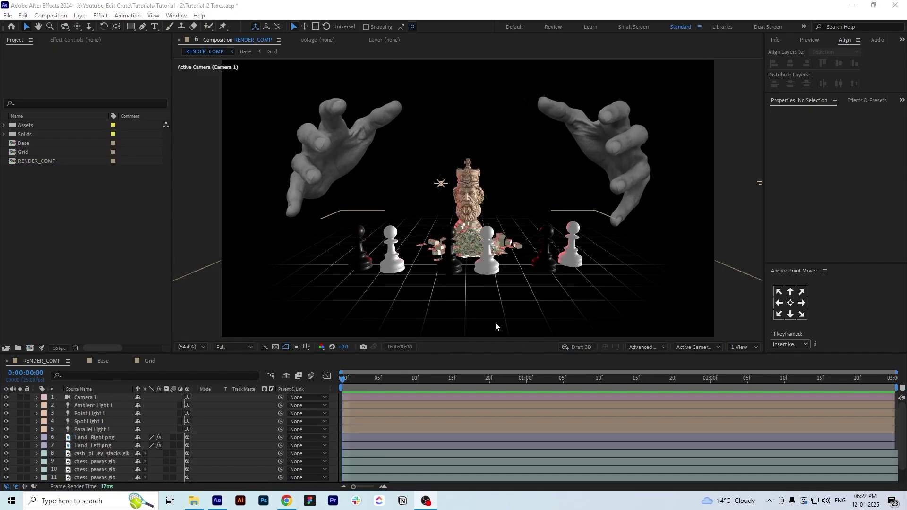
Create a new 1920x1080, 25 fps, three-second composition named Text
left_click(28, 348)
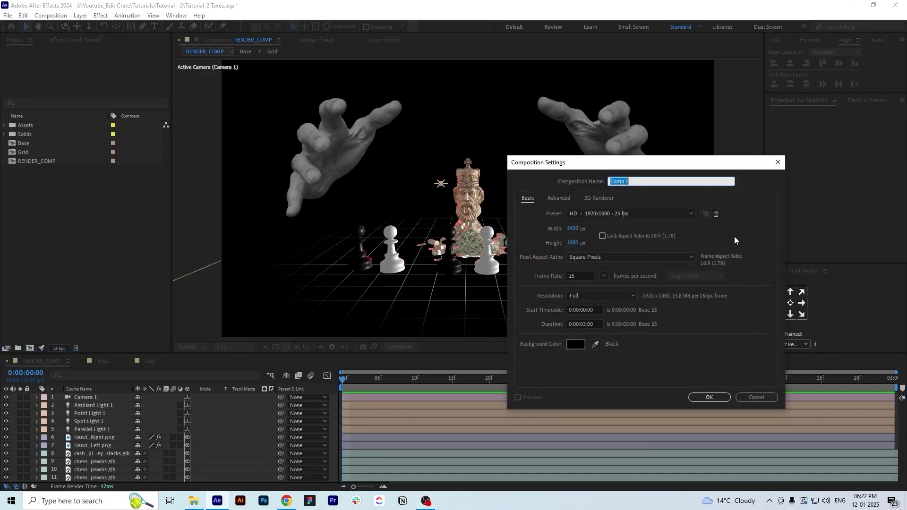
type("Text")
key("Return")
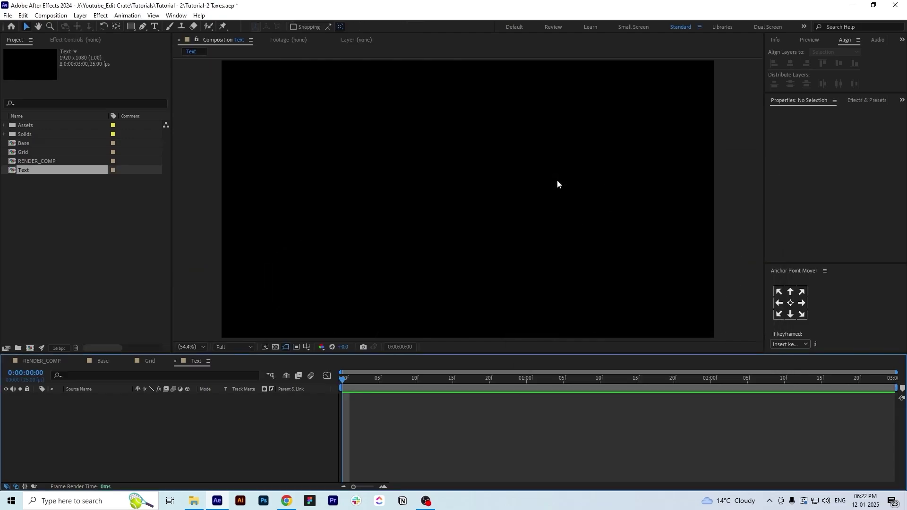
Add the yellow Impact text TAXES, centre its anchor point, and centre the layer in the composition
left_click(155, 26)
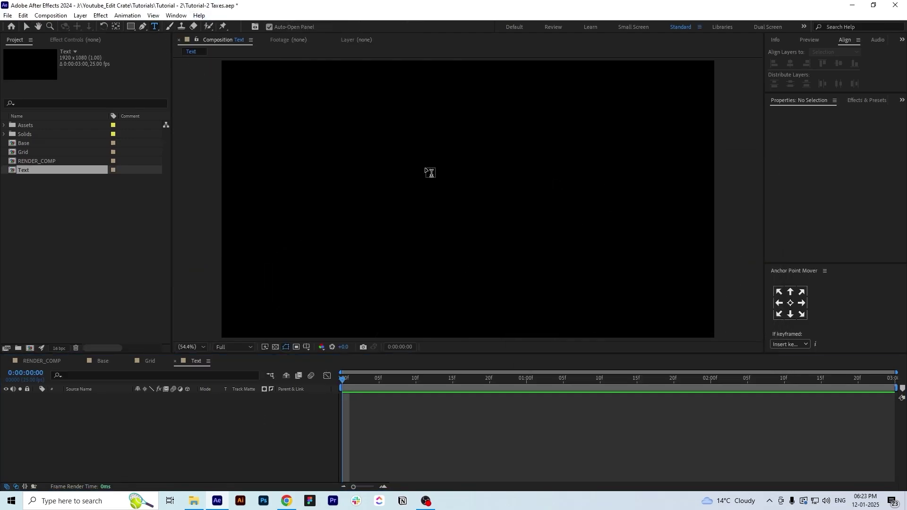
left_click(425, 168)
type("TAXES")
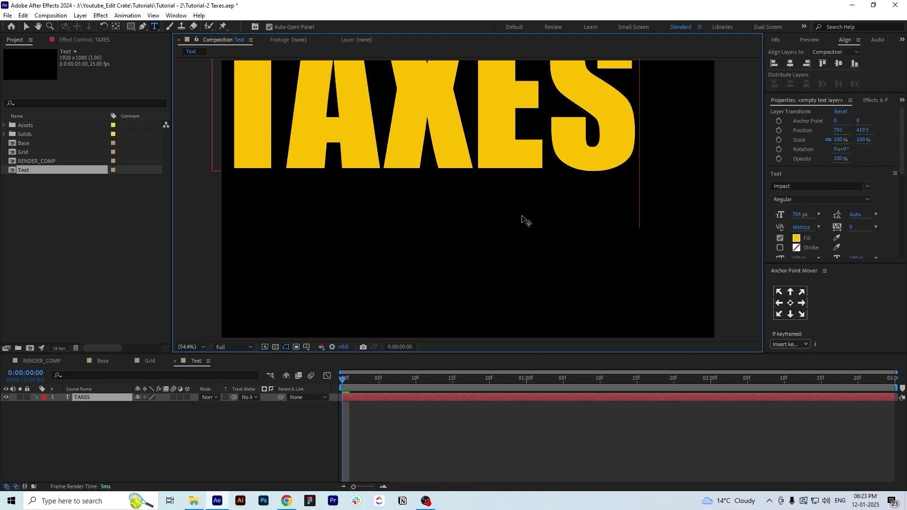
key("Escape")
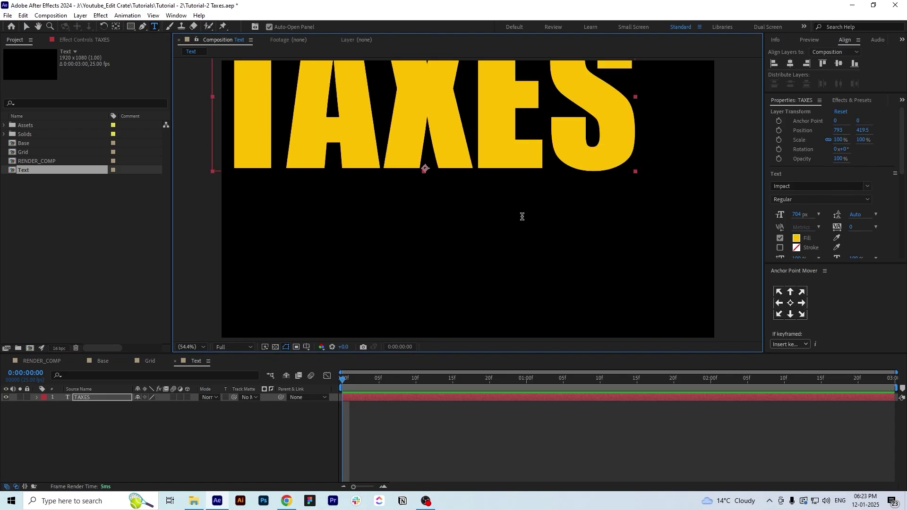
key("v")
left_click(791, 303)
left_click(790, 63)
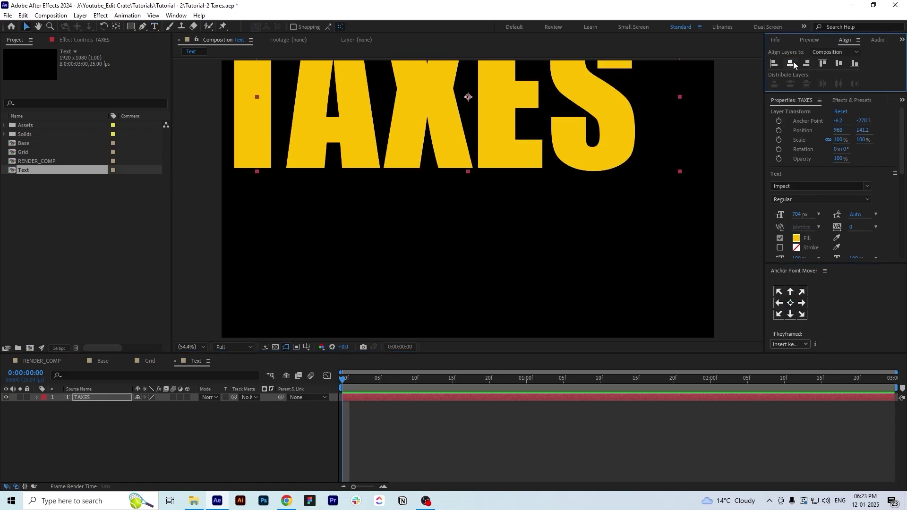
left_click(840, 63)
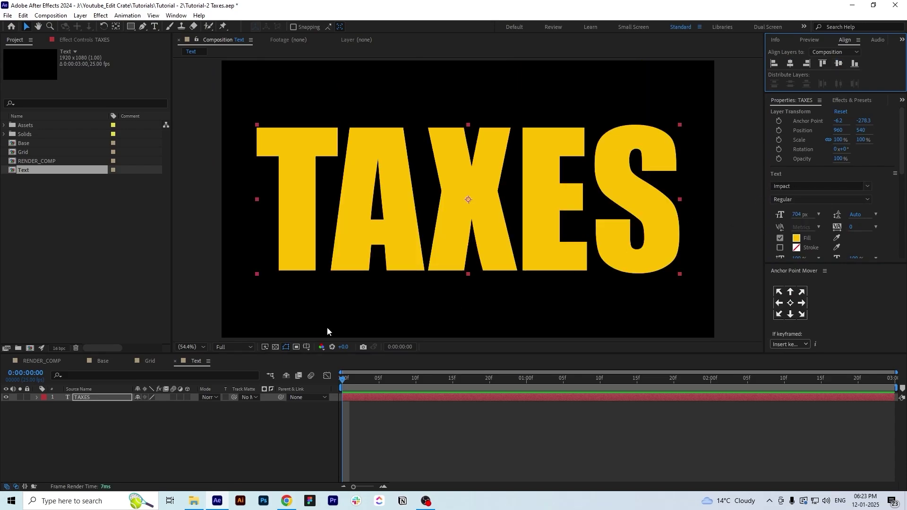
Apply Fractal Noise to the TAXES layer with Overlay blending, contrast 193 and brightness about -16
left_click(95, 397)
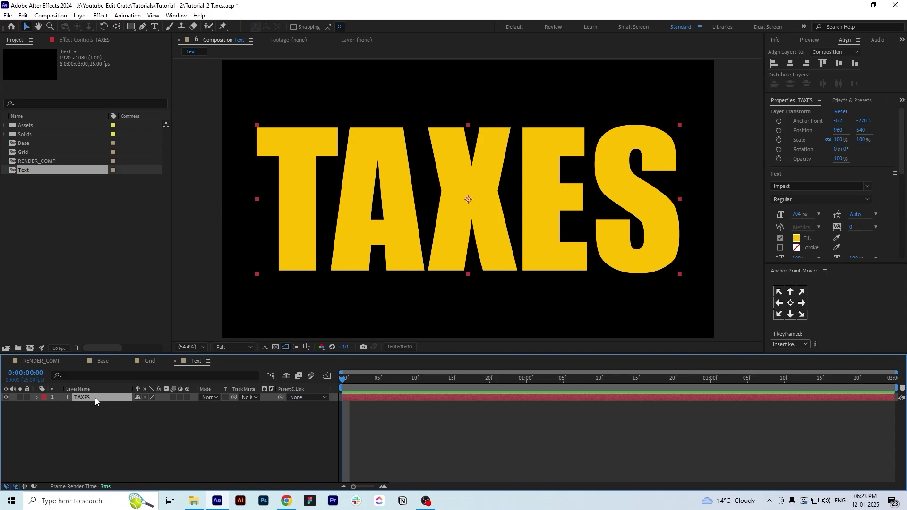
key("ctrl+space")
type("frac")
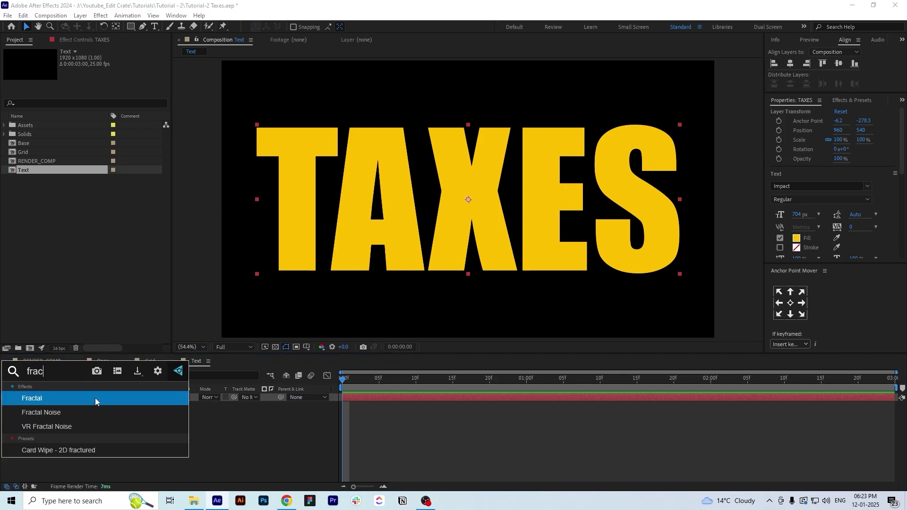
type("ta")
left_click(77, 411)
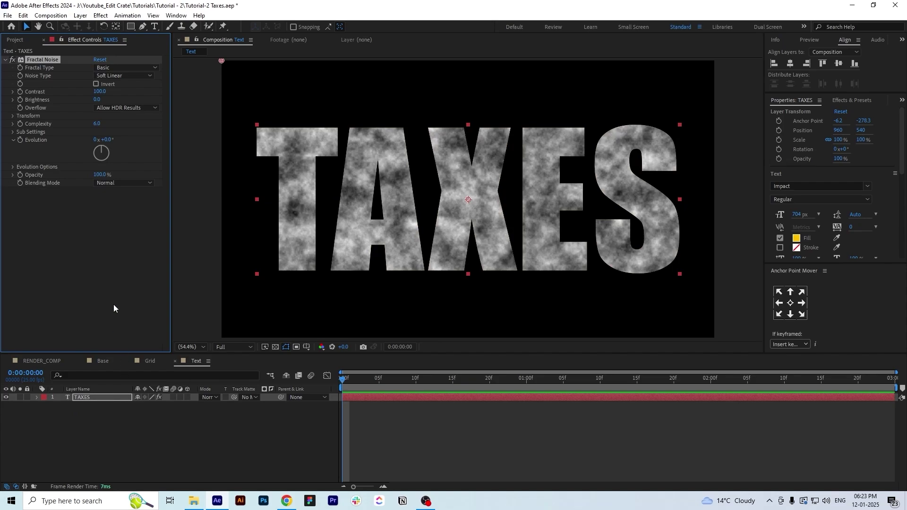
left_click(115, 183)
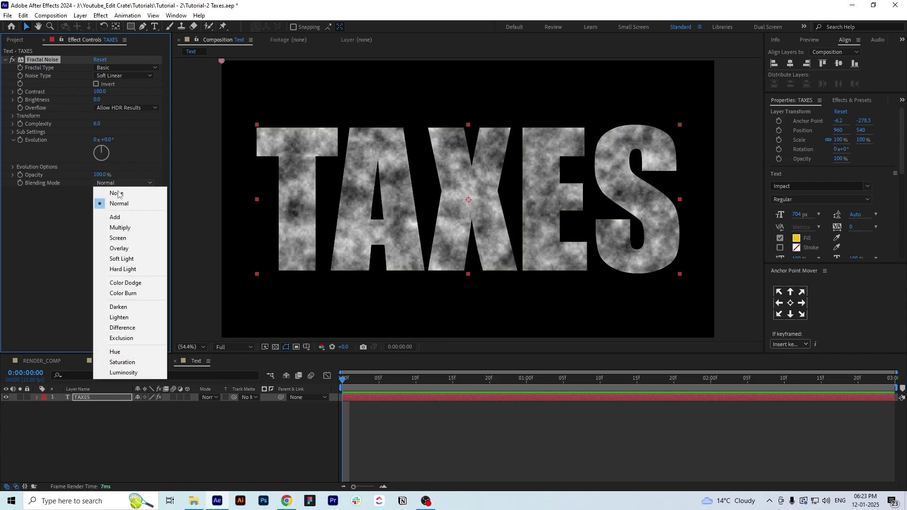
left_click(129, 251)
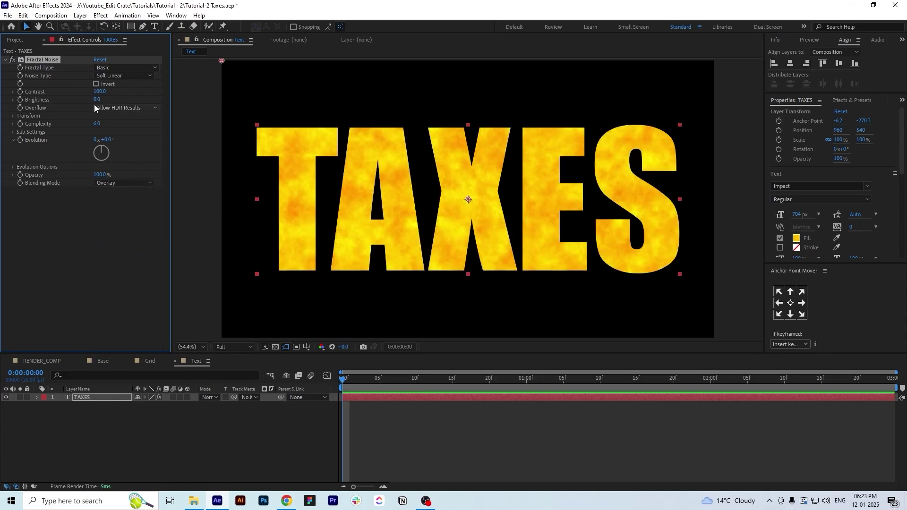
mouse_move(97, 100)
left_mouse_down()
mouse_move(148, 94)
mouse_move(91, 100)
left_mouse_up()
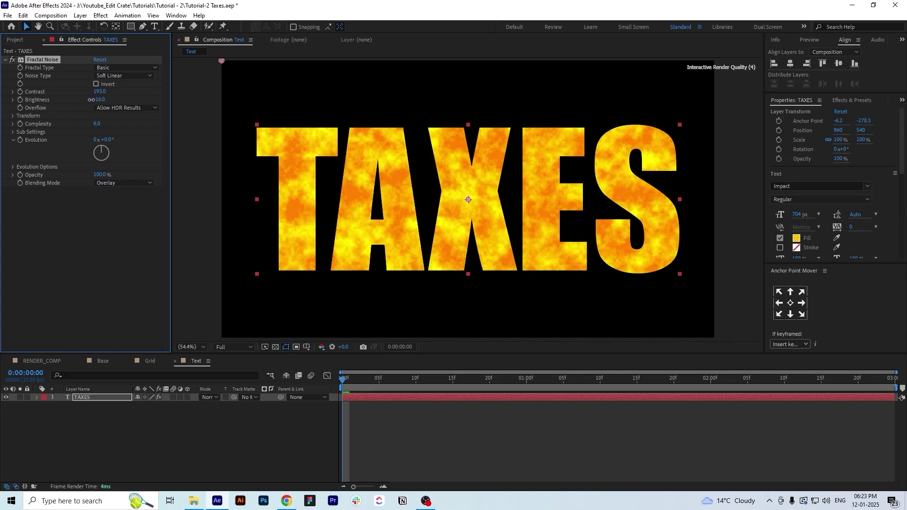
left_click(5, 61)
Apply the Roughen Edges effect to the TAXES layer
left_click(97, 395)
key("ctrl+space")
type("r")
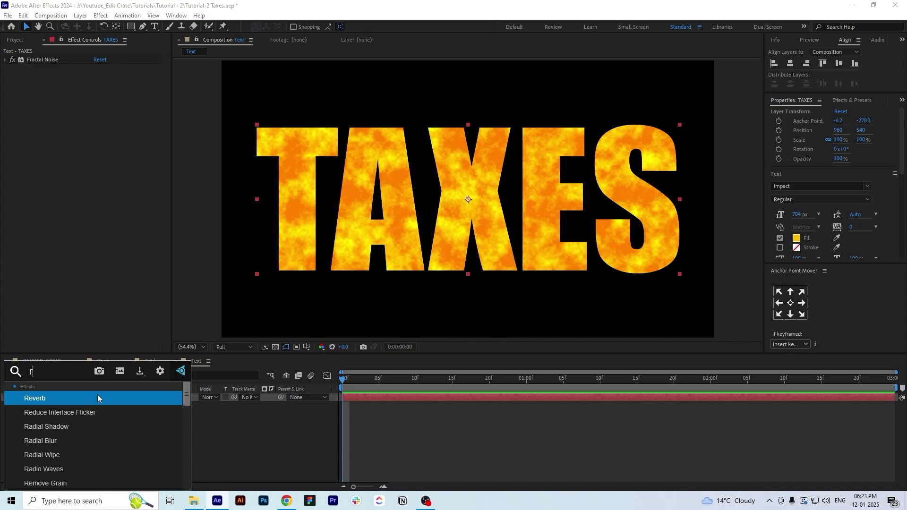
type("iughe")
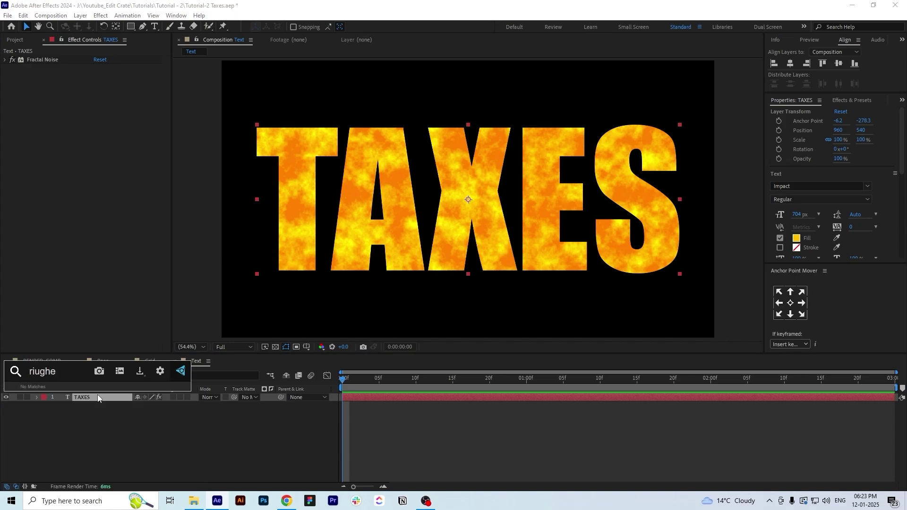
key("ctrl+a")
type("ri")
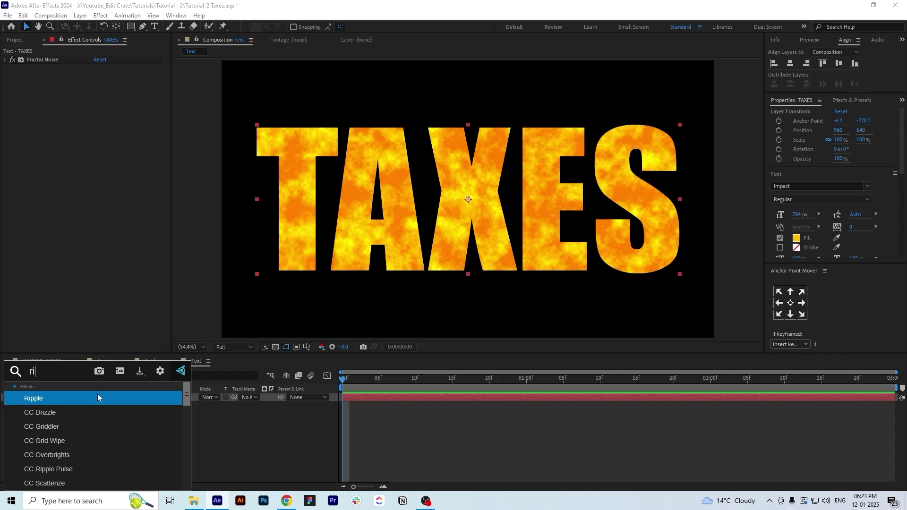
key("BackSpace")
type("oug")
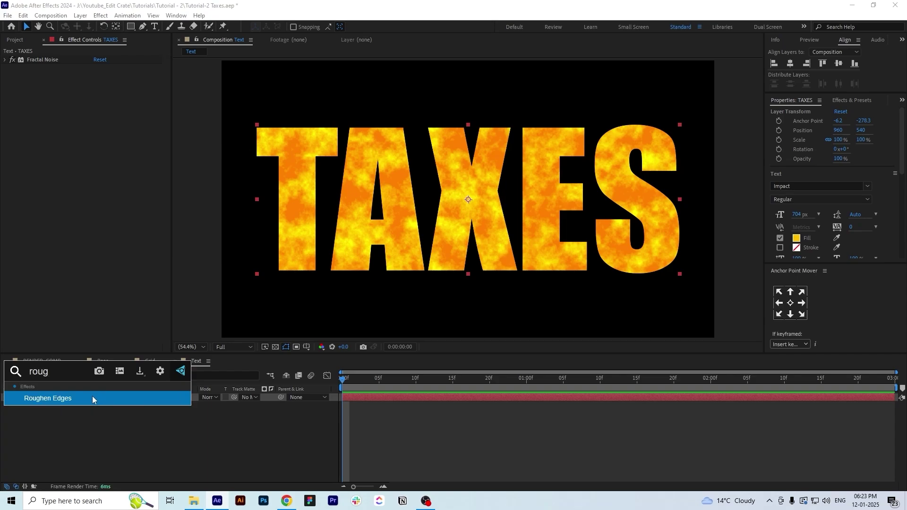
key("Return")
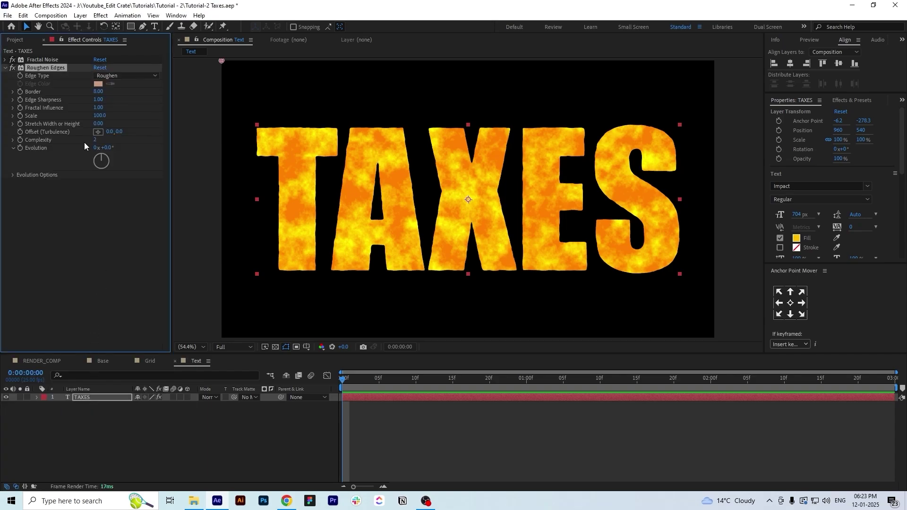
Set Roughen Edges on TAXES to border 26.80, scale 22 and edge sharpness 1.06
left_click_drag(96, 94, 120, 93)
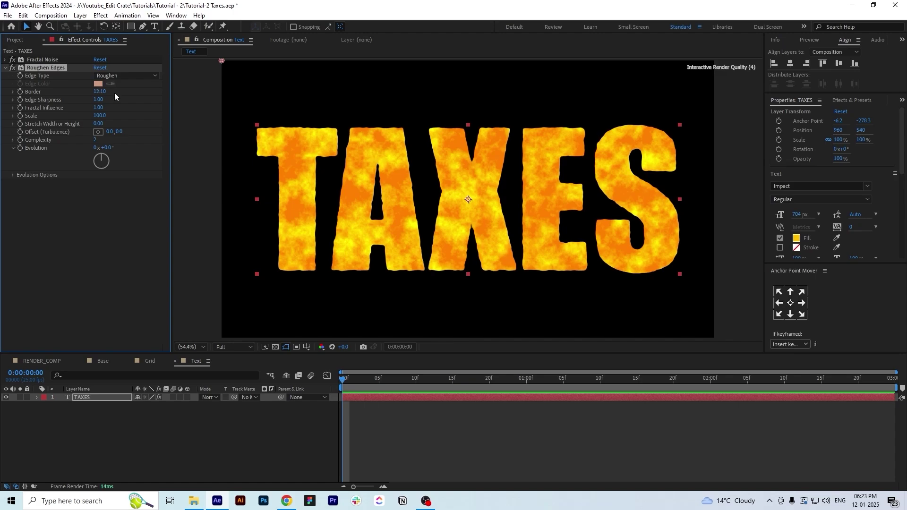
left_click_drag(98, 116, 168, 92)
mouse_move(98, 99)
left_mouse_down()
mouse_move(79, 100)
mouse_move(102, 100)
left_mouse_up()
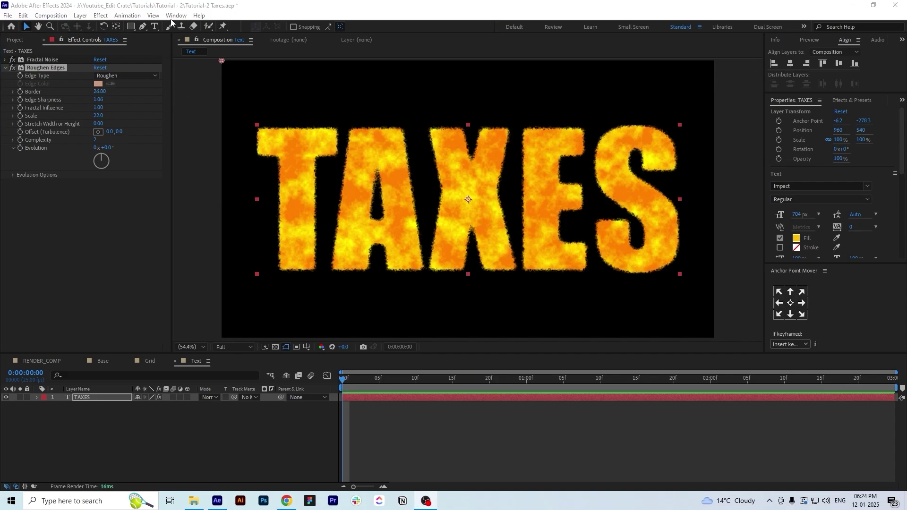
Apply Animation Composer 3's Fade Characters Separately preset to the TAXES layer as an In transition
left_click(175, 16)
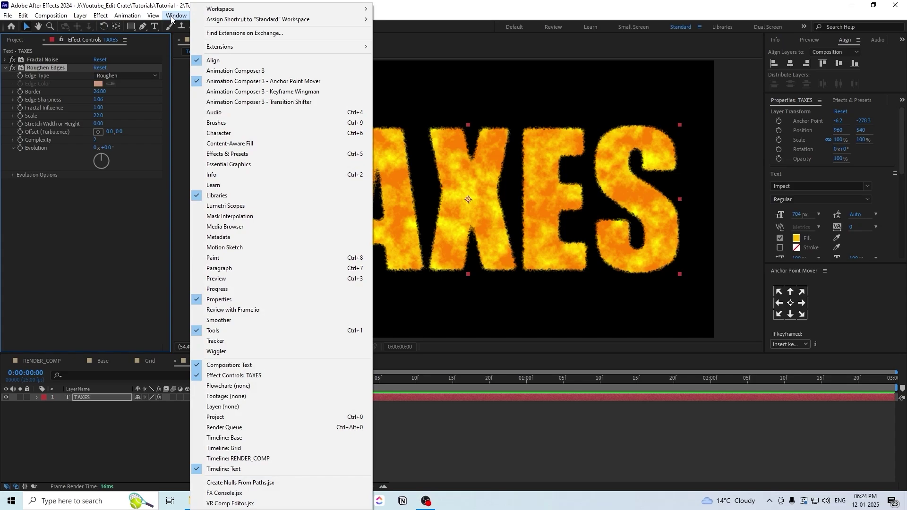
left_click(245, 71)
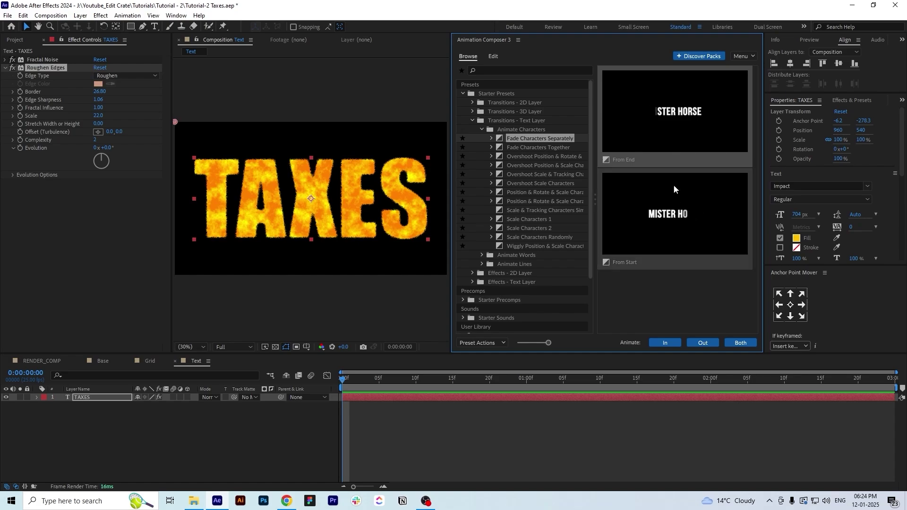
left_click(663, 342)
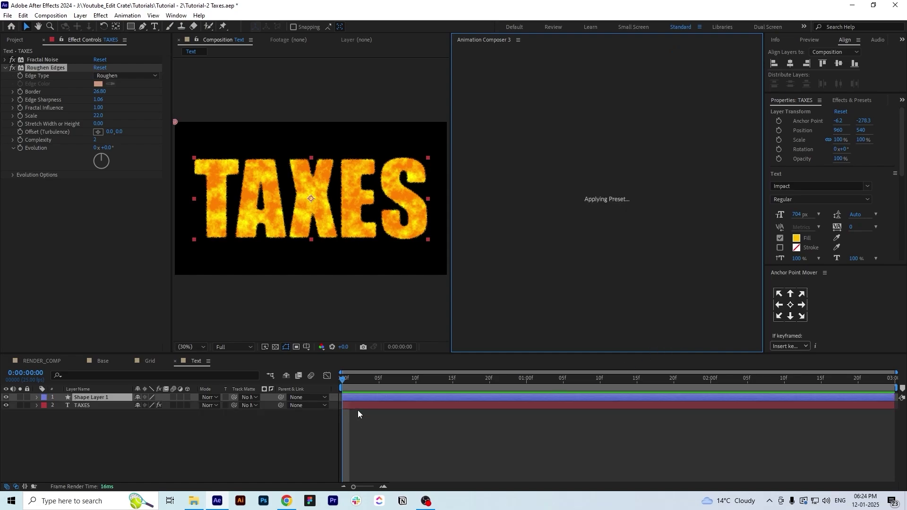
left_click(37, 397)
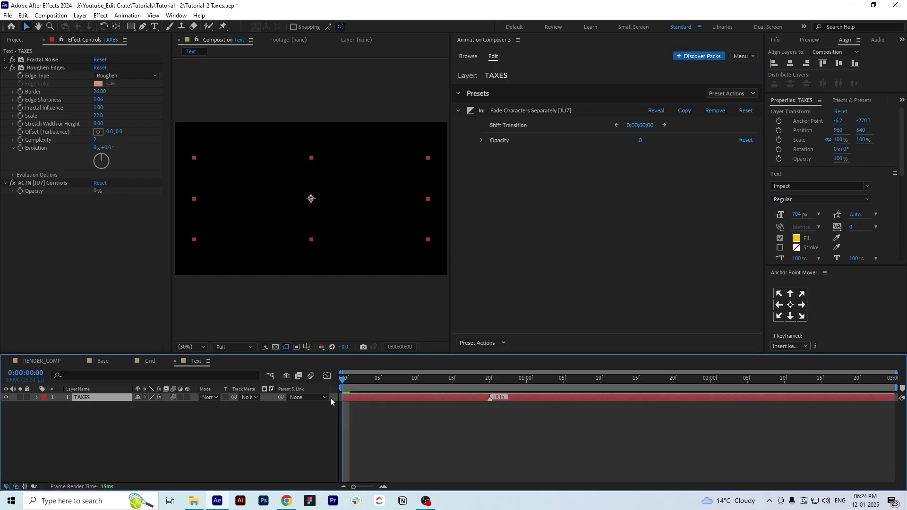
Play back the TAXES title's character-by-character fade in the Text composition
key("space")
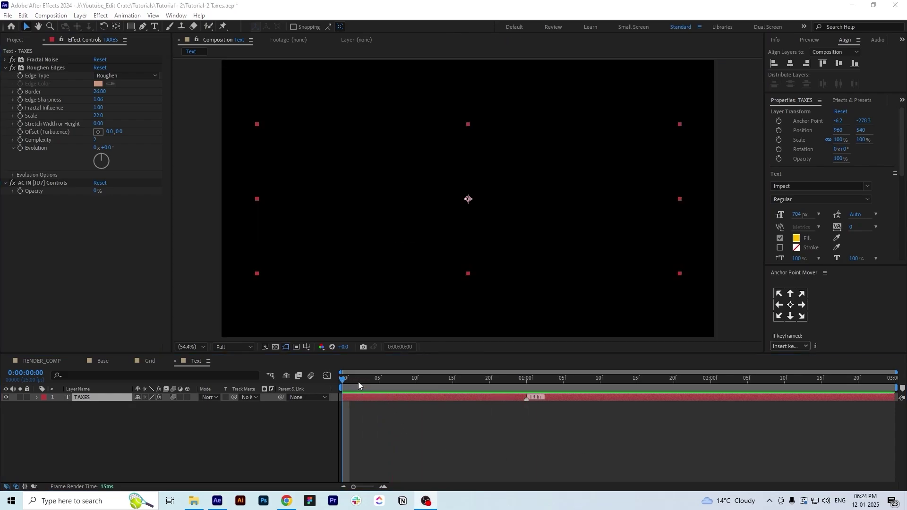
left_click(332, 388)
key("space")
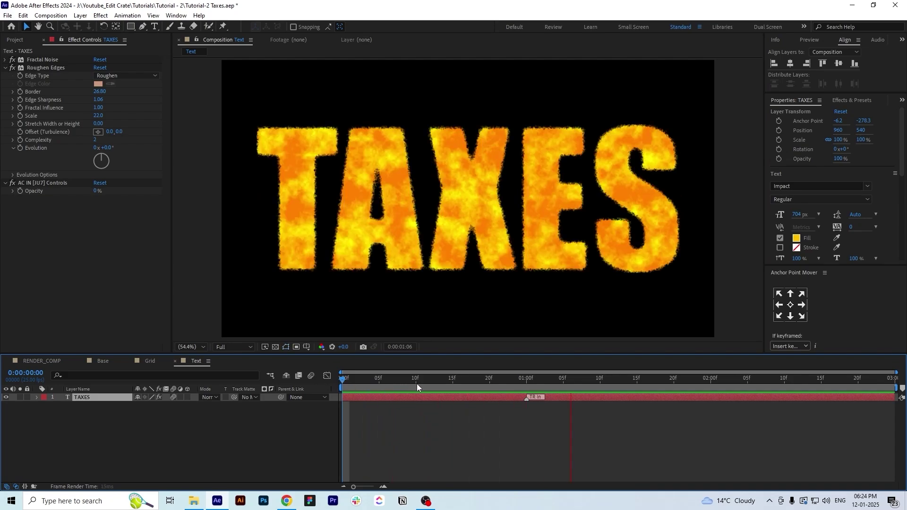
key("space")
Add the Text composition to RENDER_COMP as a 3D layer directly above Hand_Right.png
left_click(44, 361)
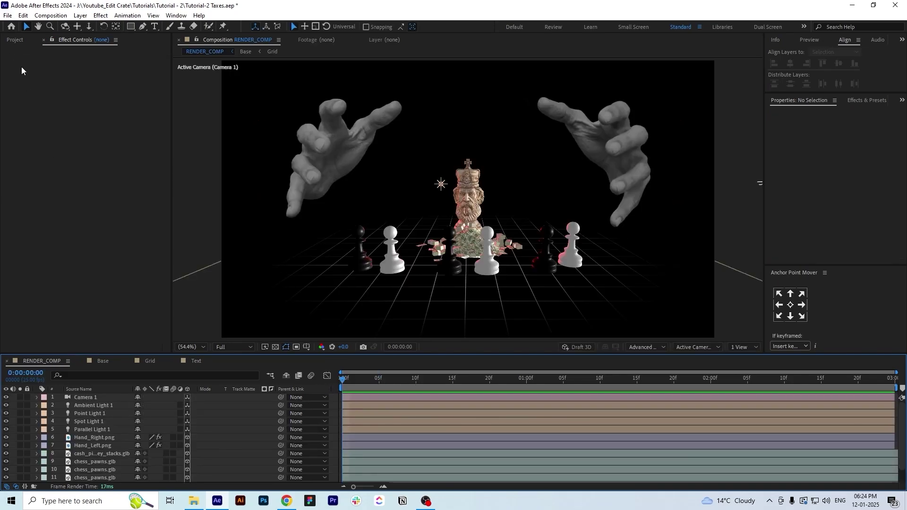
left_click(16, 40)
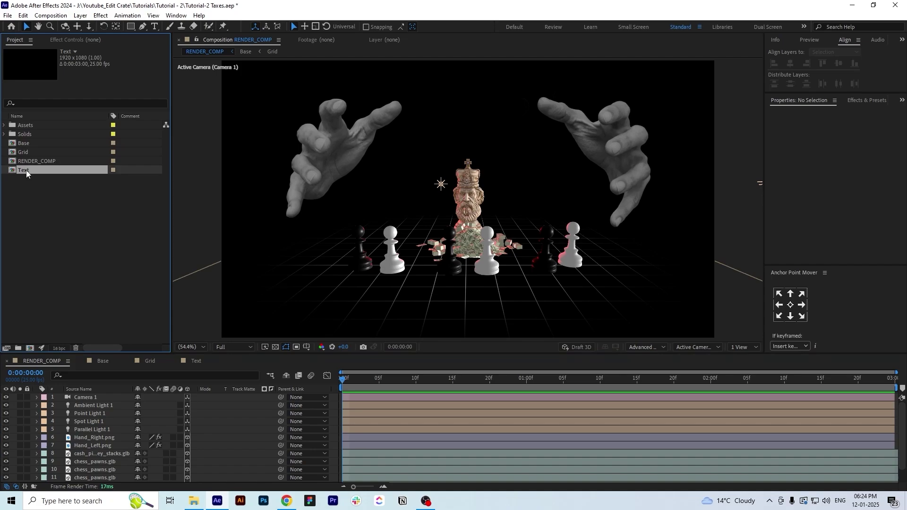
left_click_drag(26, 170, 114, 438)
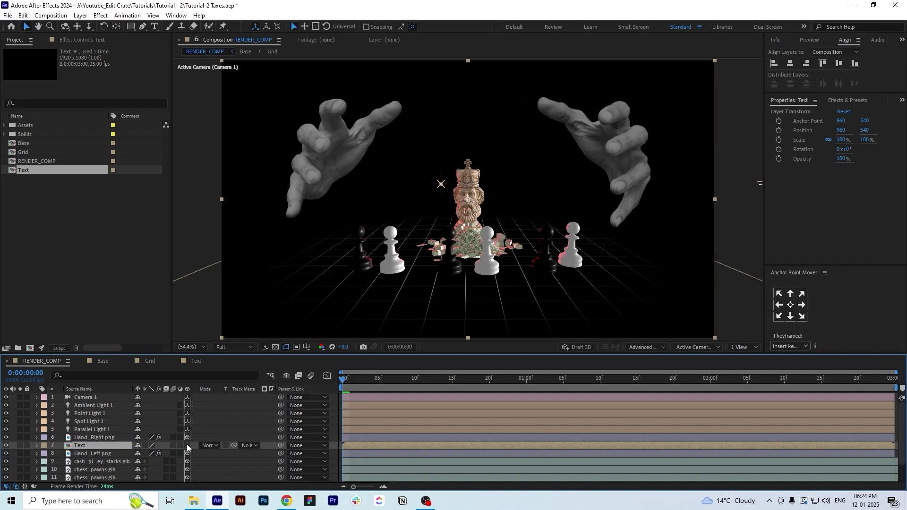
left_click_drag(577, 386, 666, 384)
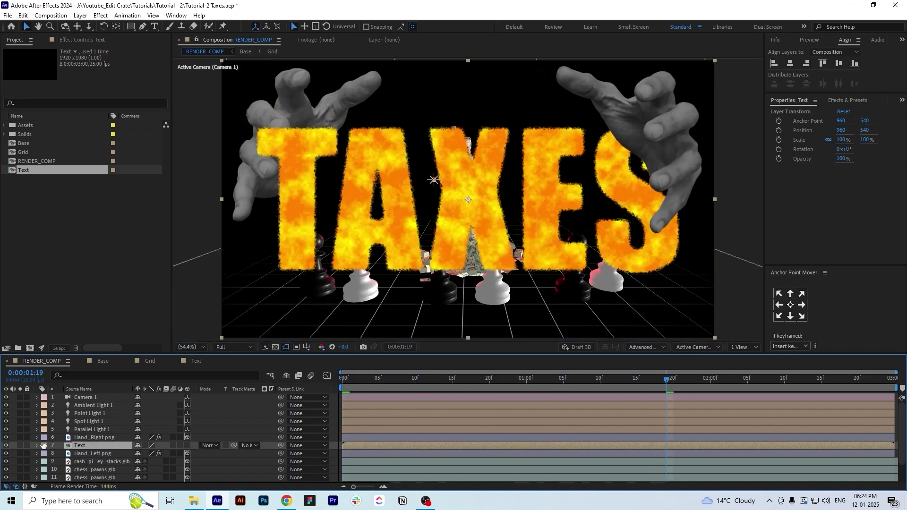
left_click(187, 446)
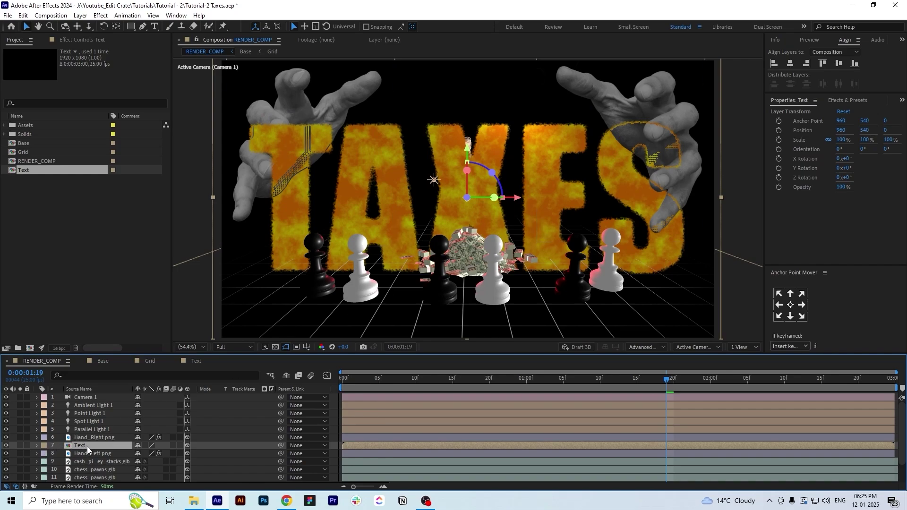
left_click_drag(87, 447, 94, 433)
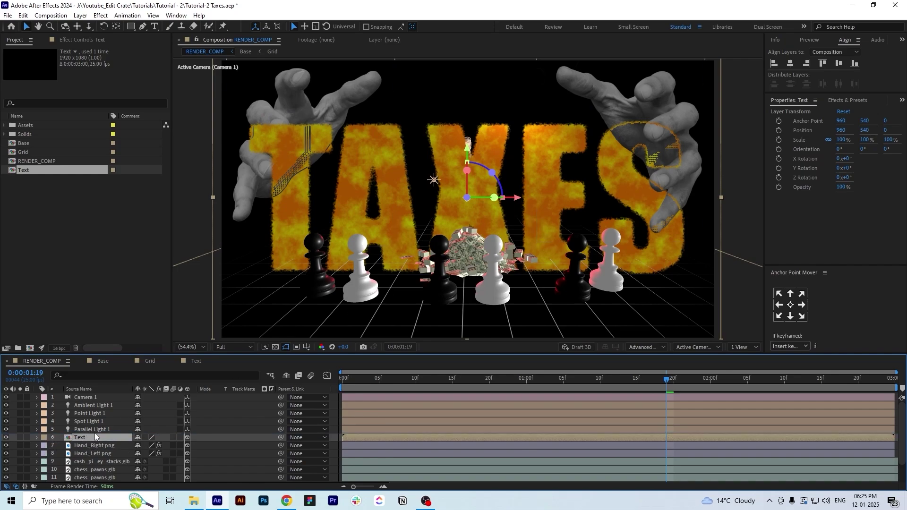
Show two views, move the Text layer forward to Z about -35, and scale it to 49%
left_click(744, 347)
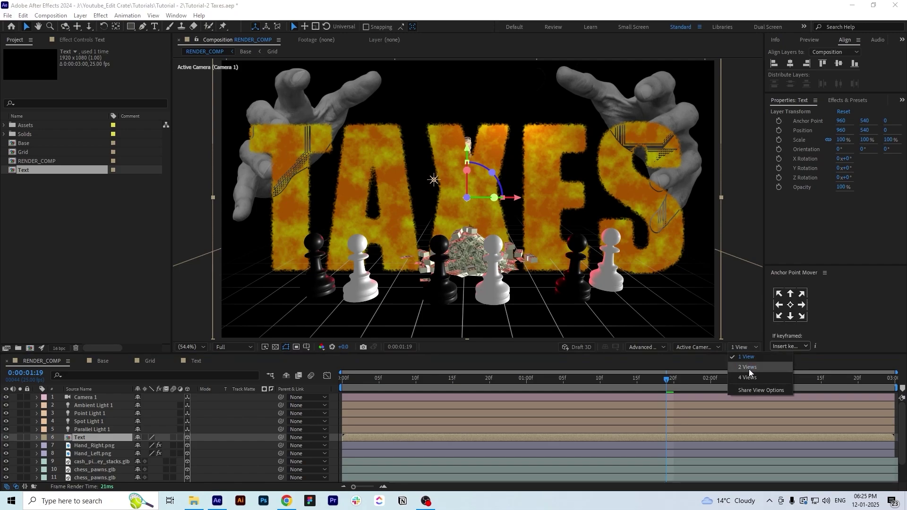
left_click(748, 367)
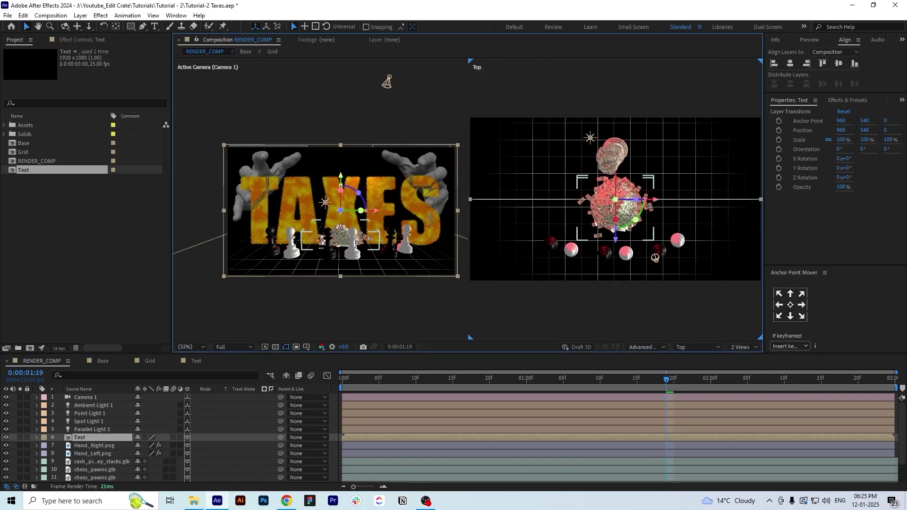
left_click_drag(617, 242, 616, 247)
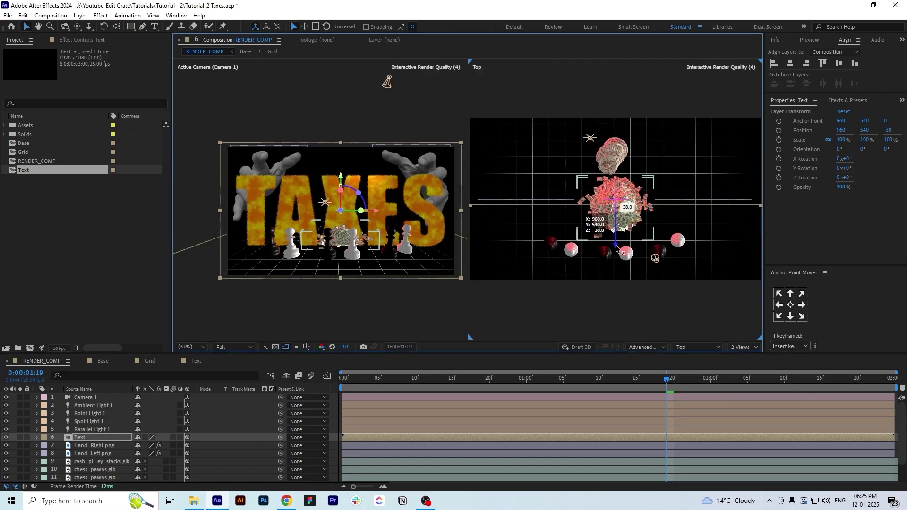
key("s")
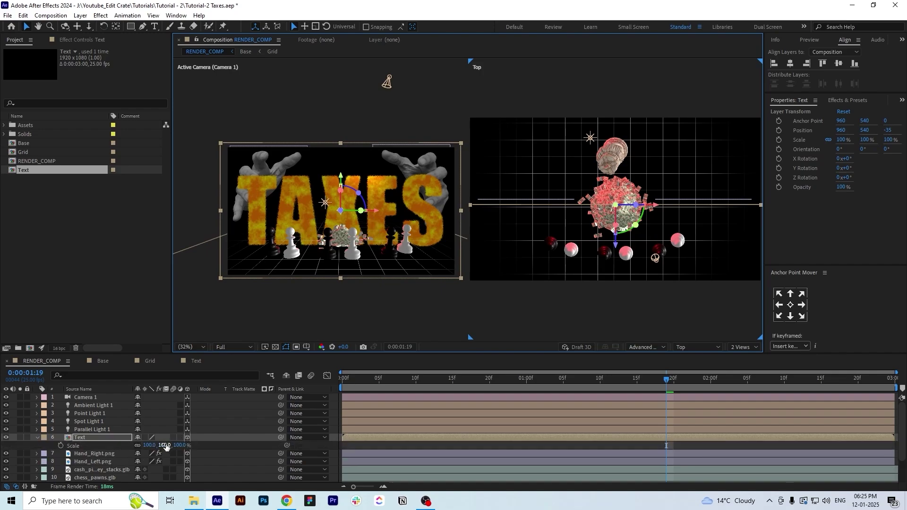
left_click_drag(164, 445, 140, 445)
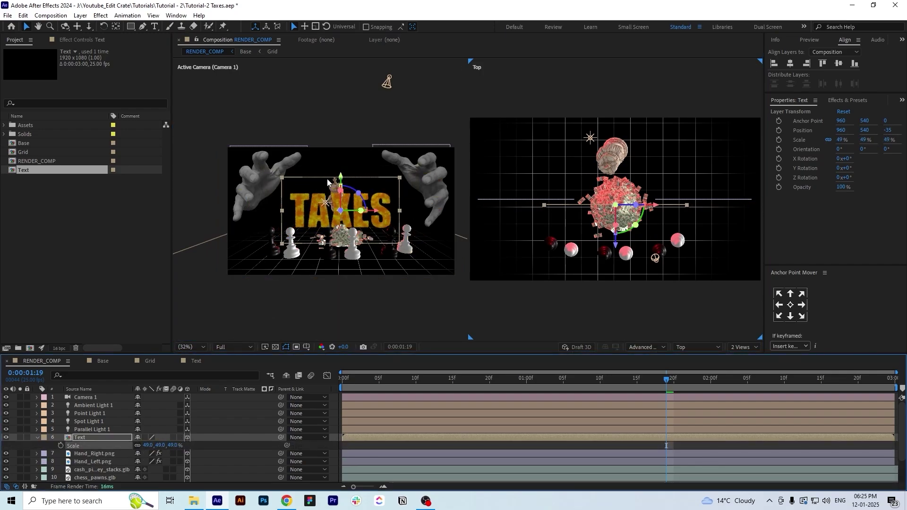
Position the Text layer at about 960, 479, -38, scale it to 57%, and save the project
left_click_drag(343, 179, 346, 156)
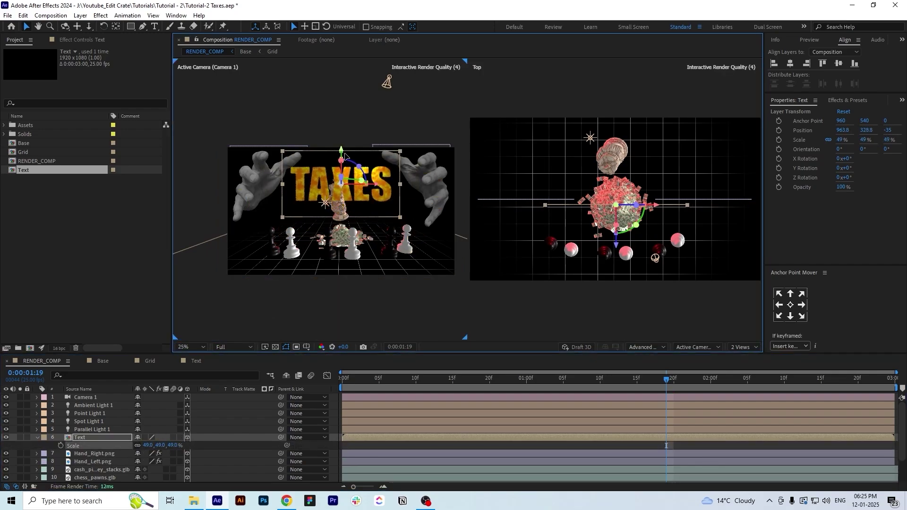
key("ctrl+z")
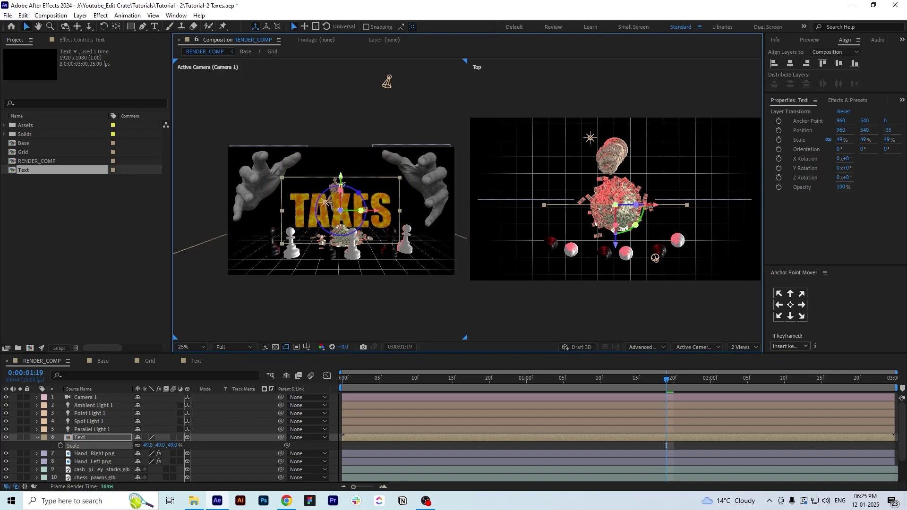
left_click_drag(340, 171, 341, 142)
mouse_move(616, 242)
left_mouse_down()
mouse_move(615, 218)
mouse_move(615, 242)
left_mouse_up()
left_click_drag(341, 147, 340, 169)
left_click_drag(148, 445, 151, 445)
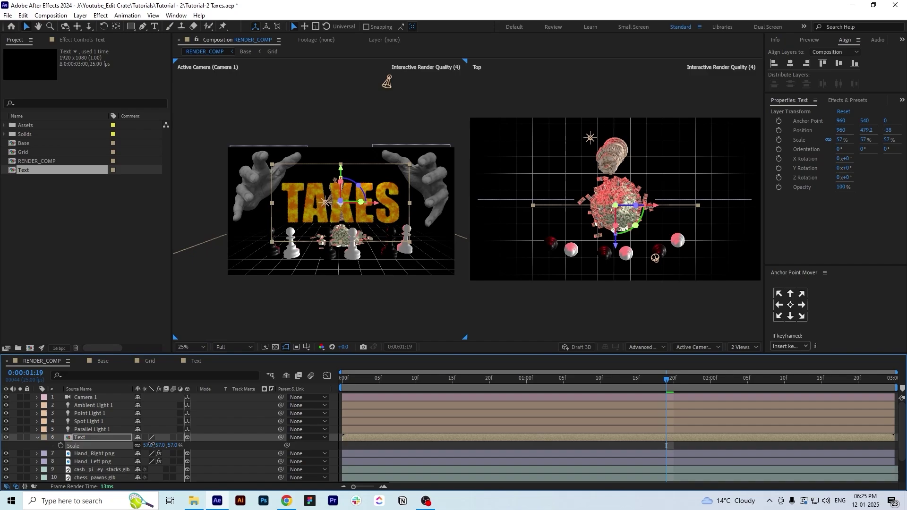
left_click(37, 437)
key("ctrl+s")
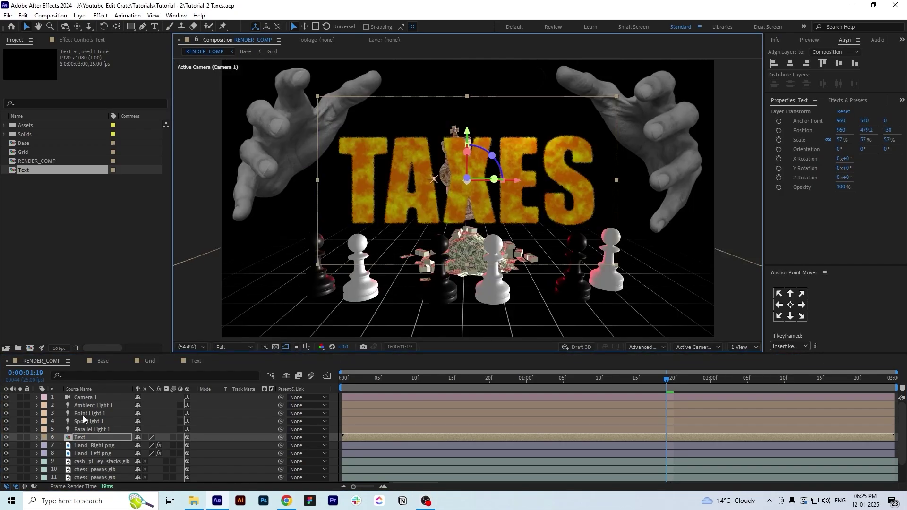
Show the camera and top views side by side and nudge Spot Light 1 slightly
left_click(89, 421)
left_click(744, 346)
left_click(743, 367)
mouse_move(369, 77)
left_mouse_down()
mouse_move(384, 79)
mouse_move(368, 78)
left_mouse_up()
Start a new light above Point Light 1 and set its light type to Spot
left_click(89, 414)
left_click(81, 16)
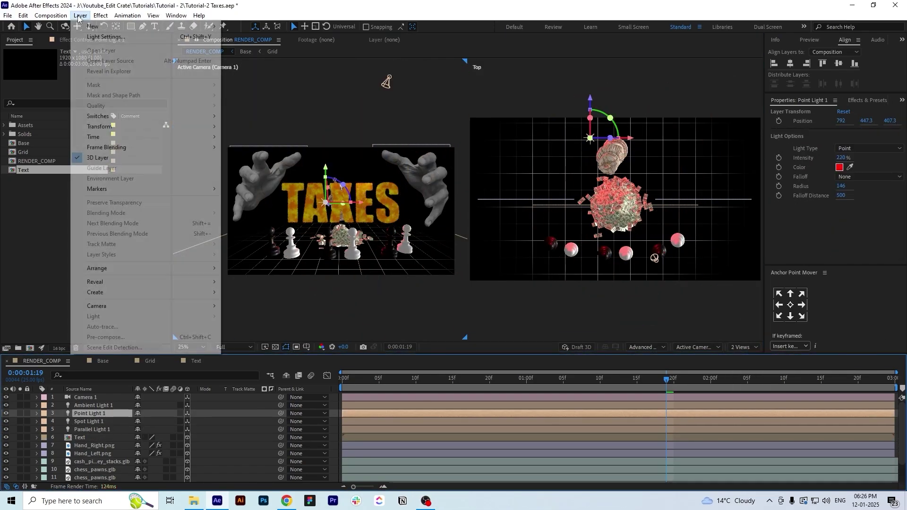
mouse_move(104, 27)
left_click(255, 47)
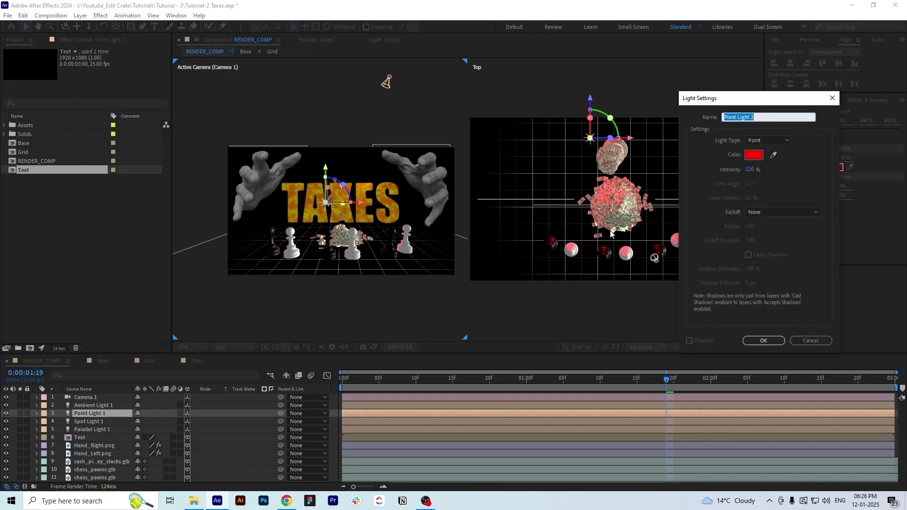
left_click(757, 157)
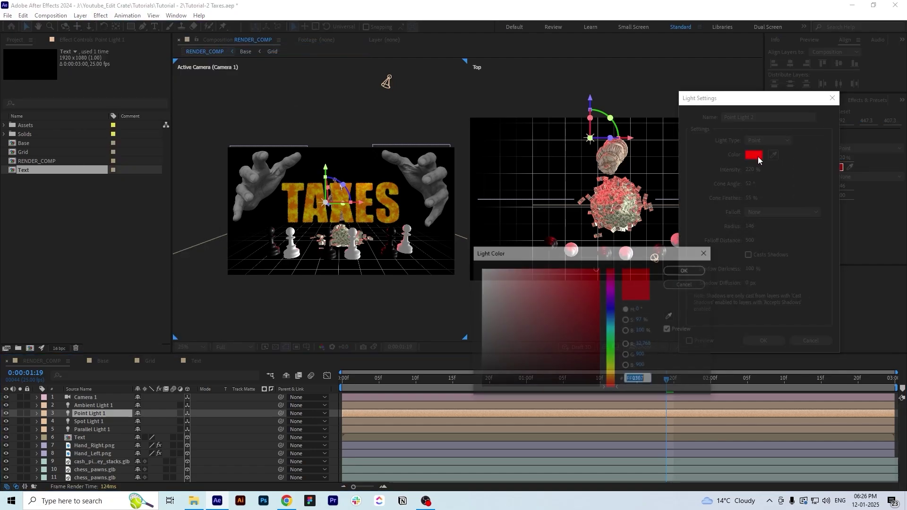
left_click(686, 284)
left_click(779, 141)
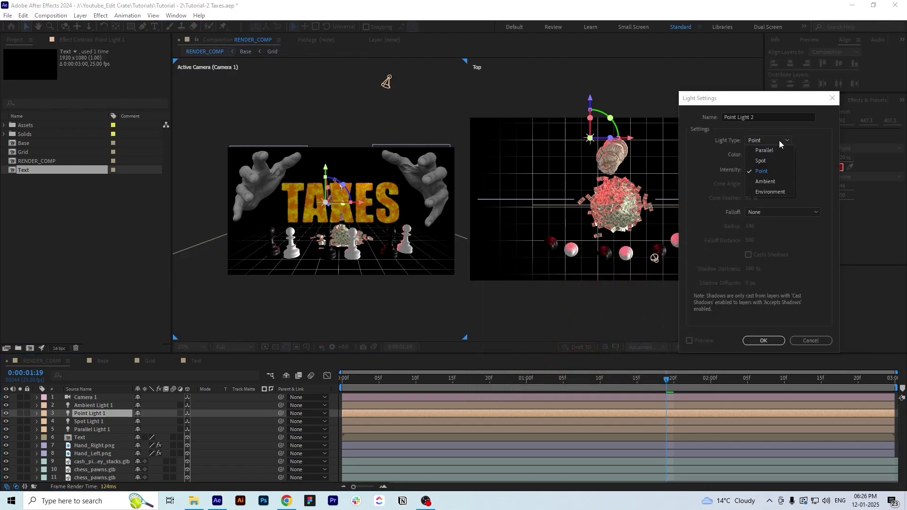
left_click(770, 162)
Set the new spot light's color to white (FFFFFF) and intensity to 100%, and create it
left_click(757, 156)
left_click_drag(487, 274, 454, 222)
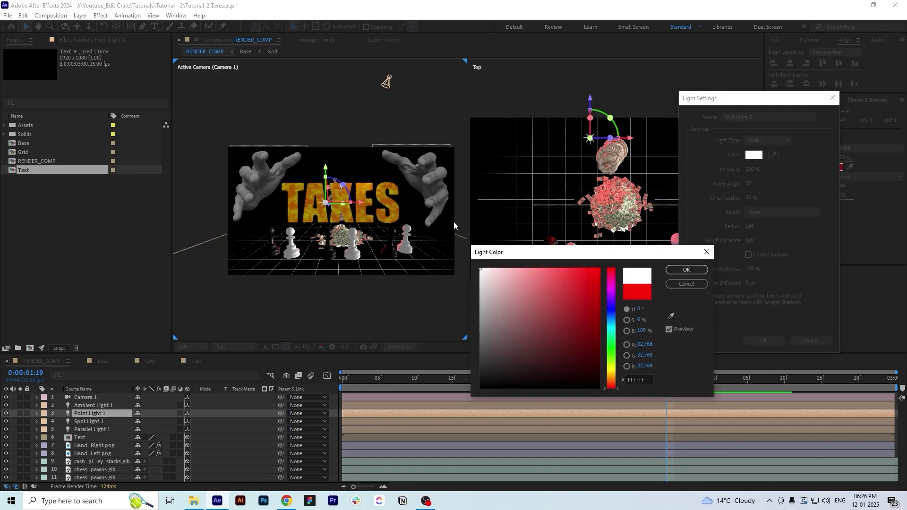
left_click(689, 268)
left_click(749, 170)
type("100")
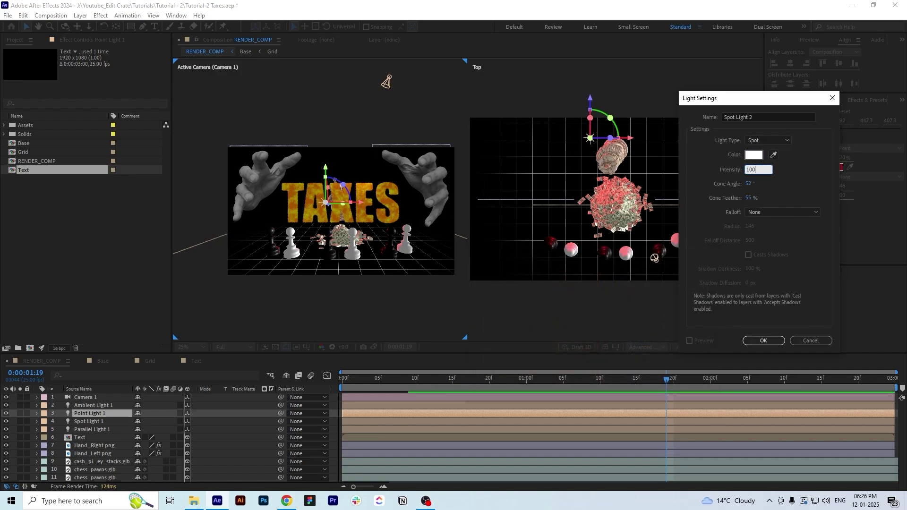
key("Return")
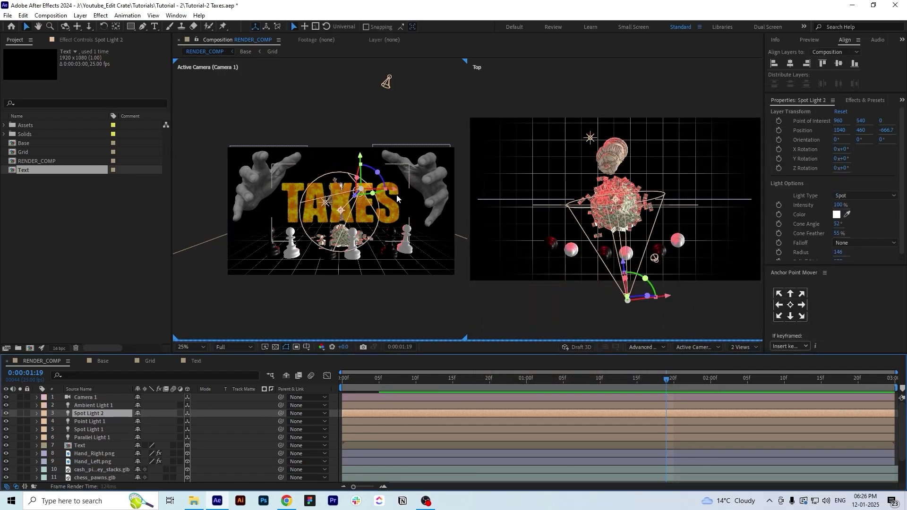
Reposition Spot Light 2 to light the TAXES title from the front, with cone angle 73° and cone feather 48%
left_click_drag(392, 193, 337, 205)
double_click(98, 415)
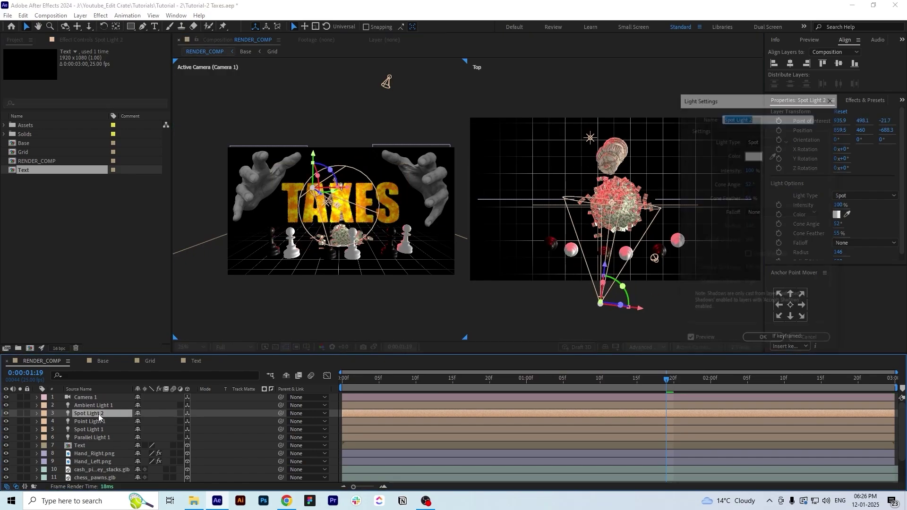
mouse_move(749, 183)
left_mouse_down()
mouse_move(763, 181)
mouse_move(775, 197)
mouse_move(746, 198)
left_mouse_up()
key("Return")
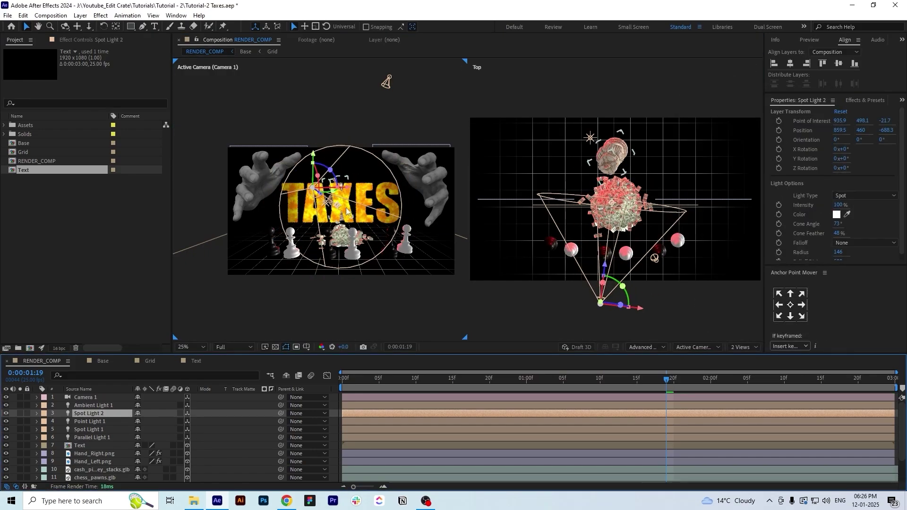
left_click_drag(320, 194, 309, 191)
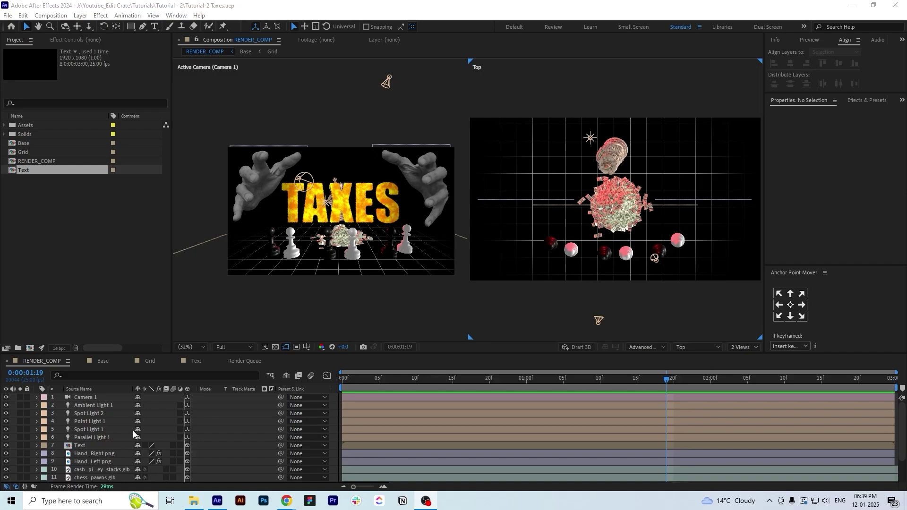
Push the Text layer back behind the king to Z about 452 and raise it slightly
left_click(93, 447)
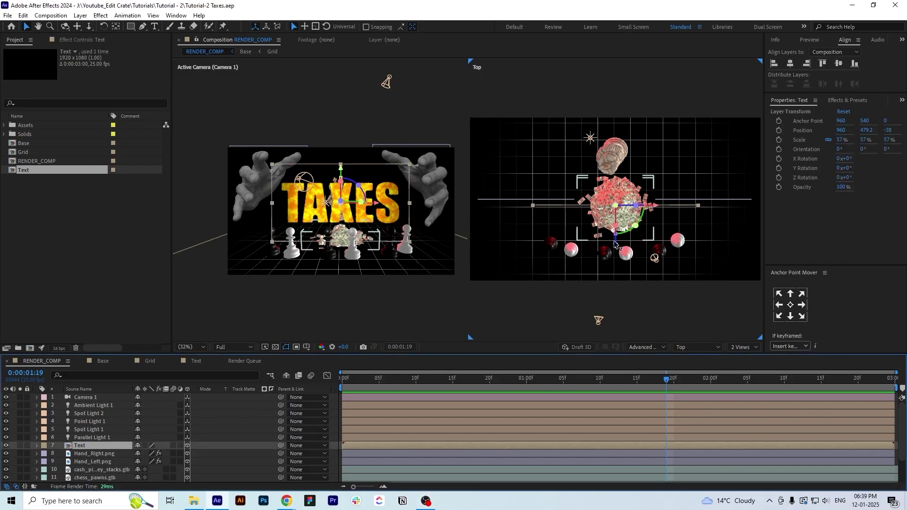
left_click_drag(616, 240, 617, 165)
left_click_drag(341, 172, 341, 158)
Return to a single view, scale the Text layer to 76%, and shift it to X about 985
left_click(743, 347)
left_click(747, 357)
key("s")
left_click_drag(147, 454, 156, 454)
left_click_drag(514, 157, 518, 158)
key("s")
At 0:00:02:24, lower chess_piece_king.glb's position keyframe to about 966.7, 651.8, 351.9
key("End")
scroll(102, 476, "down", 1)
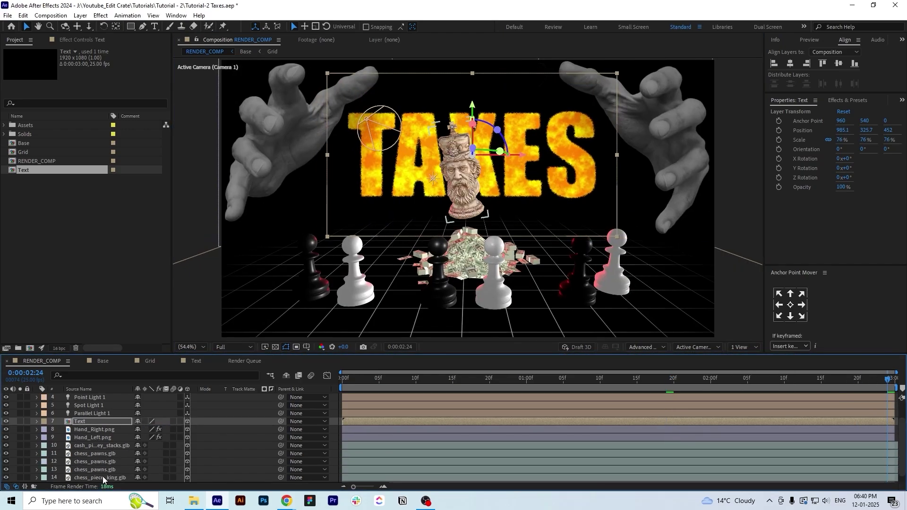
left_click(103, 478)
scroll(125, 457, "down", 1)
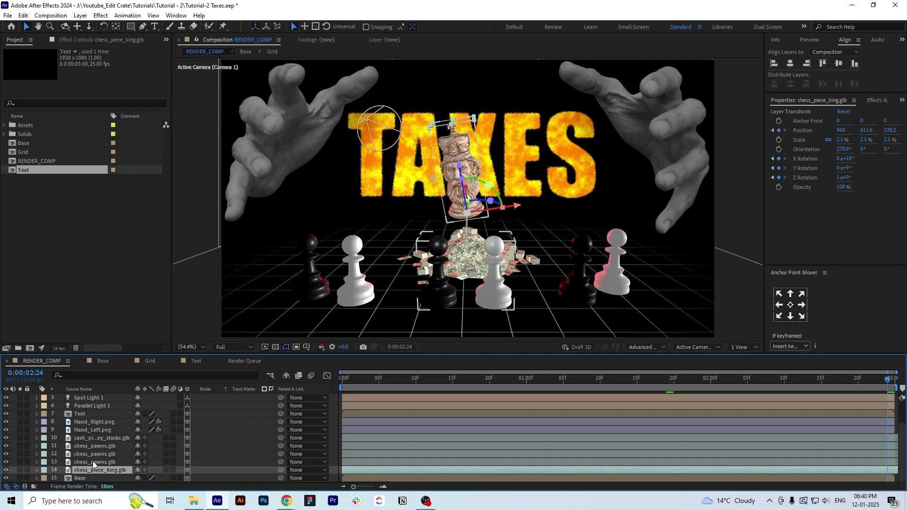
key("u")
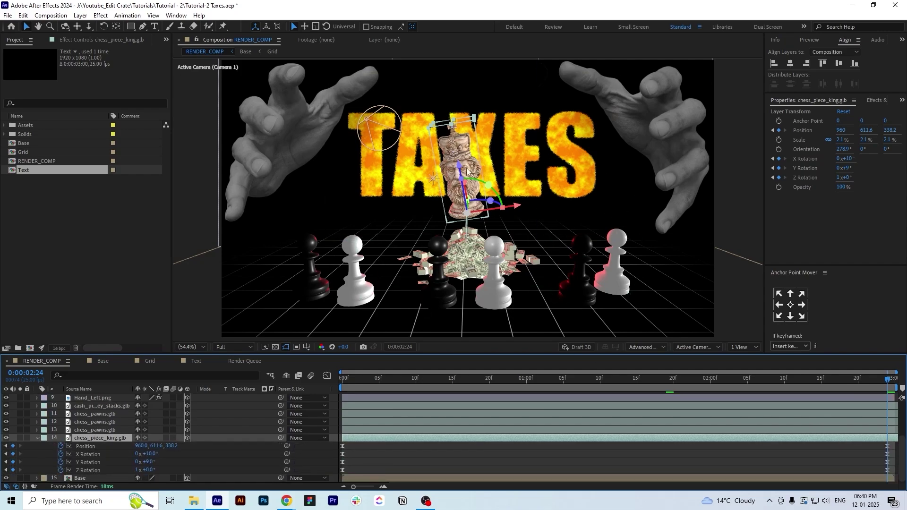
left_click_drag(459, 167, 463, 181)
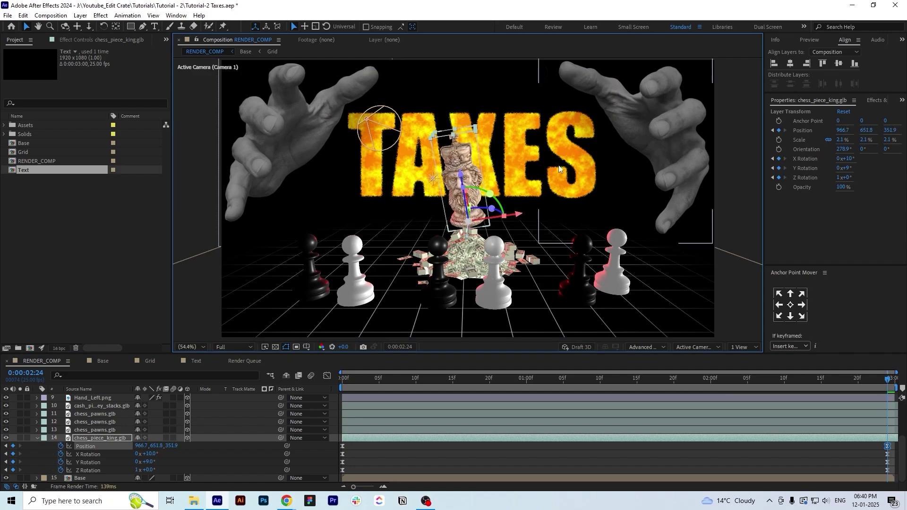
left_click(36, 438)
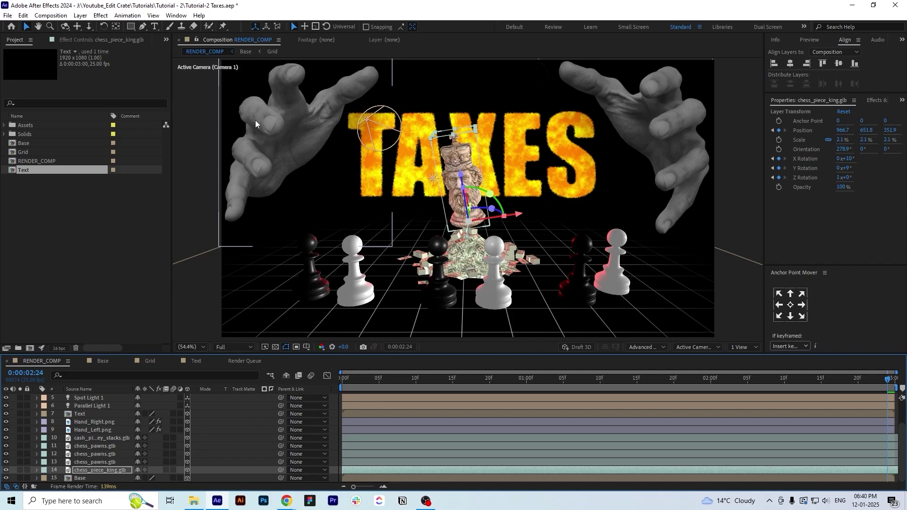
Scale Hand_Left.png and Hand_Right.png together down to about 89%
left_click(271, 120)
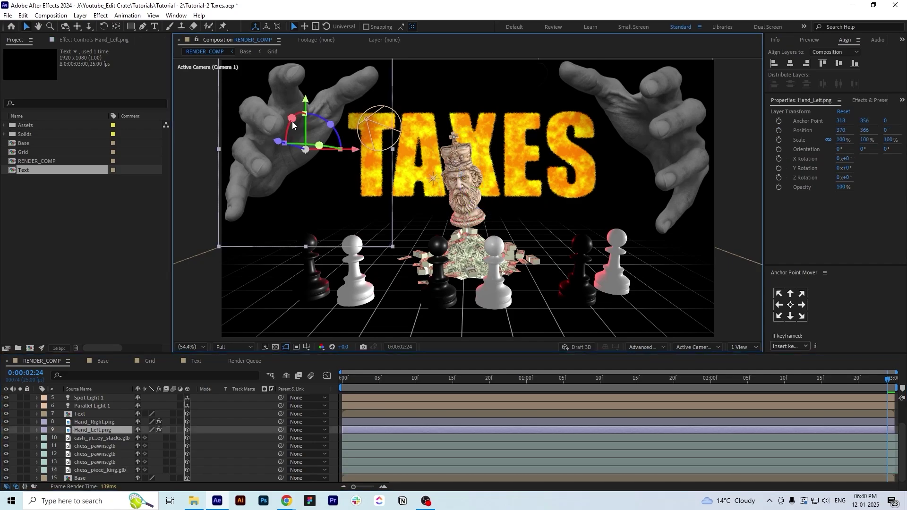
left_click(679, 132, "shift")
key("s")
left_click_drag(148, 445, 143, 445)
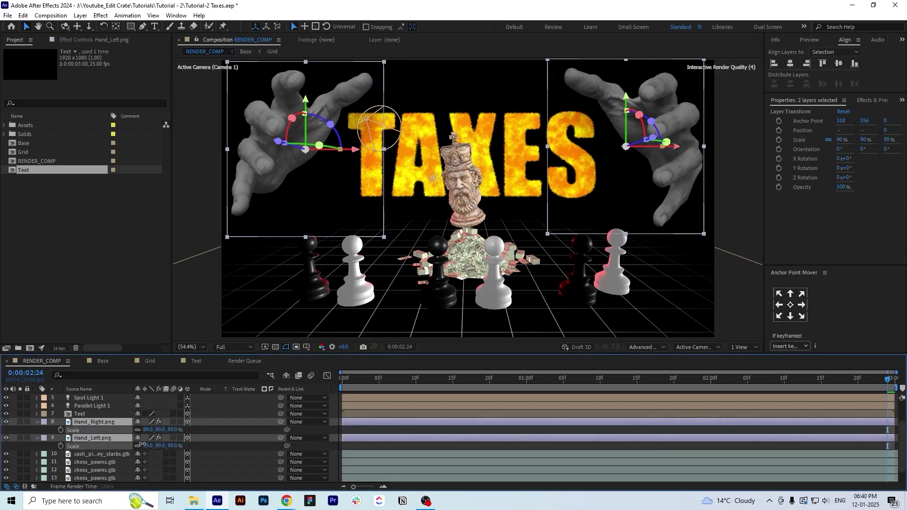
Raise the Text layer to about Y 314 and scale it down to 74%
left_click_drag(498, 142, 498, 134)
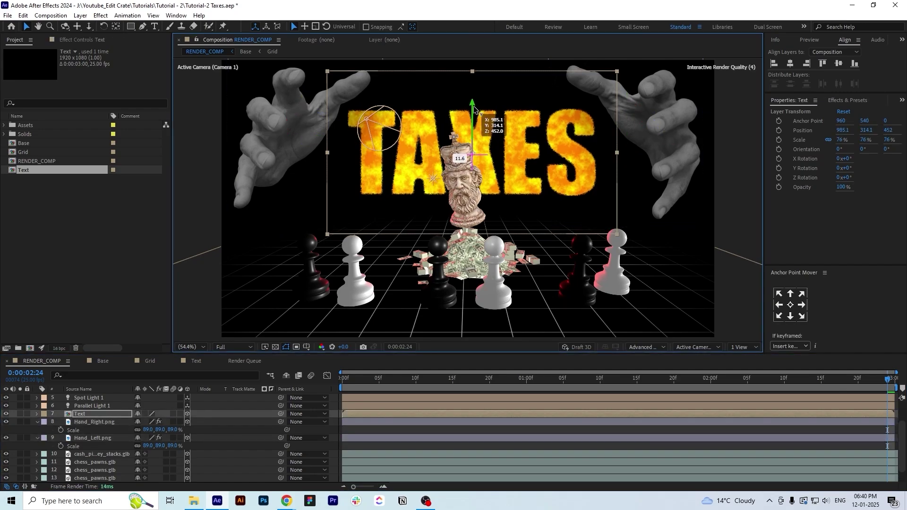
key("s")
left_click_drag(147, 422, 144, 422)
Set chess_piece_king.glb's scale to 1.8%
left_click(107, 463)
scroll(107, 463, "down", 1)
left_click(100, 470)
key("s")
left_click(145, 479)
type("1.8")
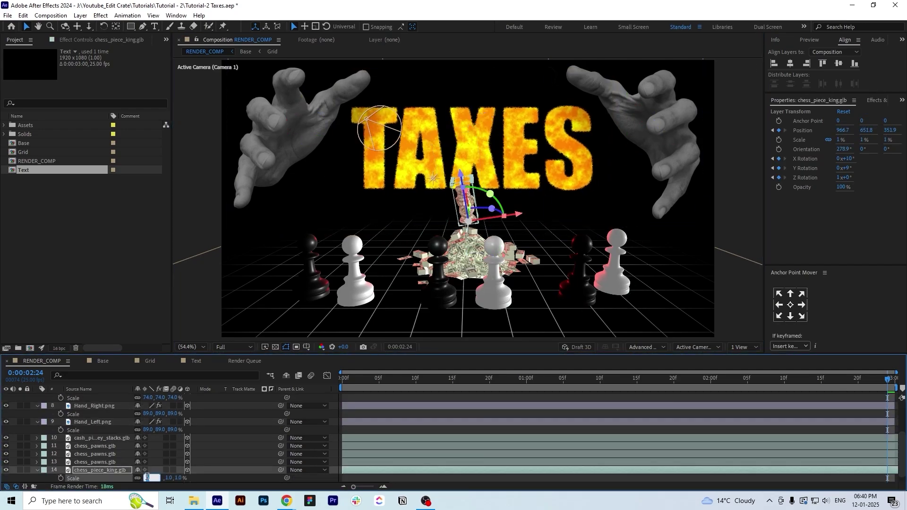
key("Return")
Scale the three chess_pawns.glb layers together down to 64%
left_click(106, 446)
left_click(110, 462, "shift")
key("s")
left_click_drag(169, 453, 166, 453)
Collapse all layer properties, save the project, and preview RENDER_COMP from the start
left_click(81, 407)
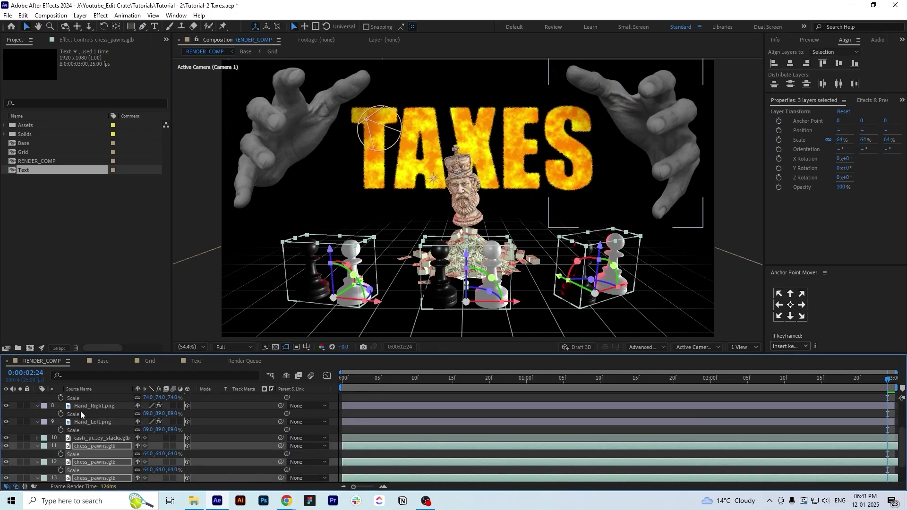
key("ctrl+a")
key("u")
key("F2")
key("Home")
key("ctrl+s")
key("space")
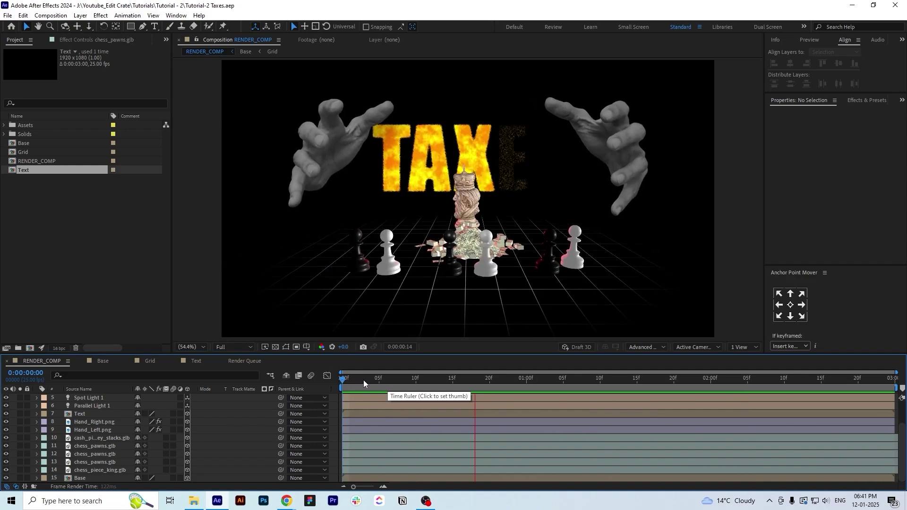
left_click(342, 380)
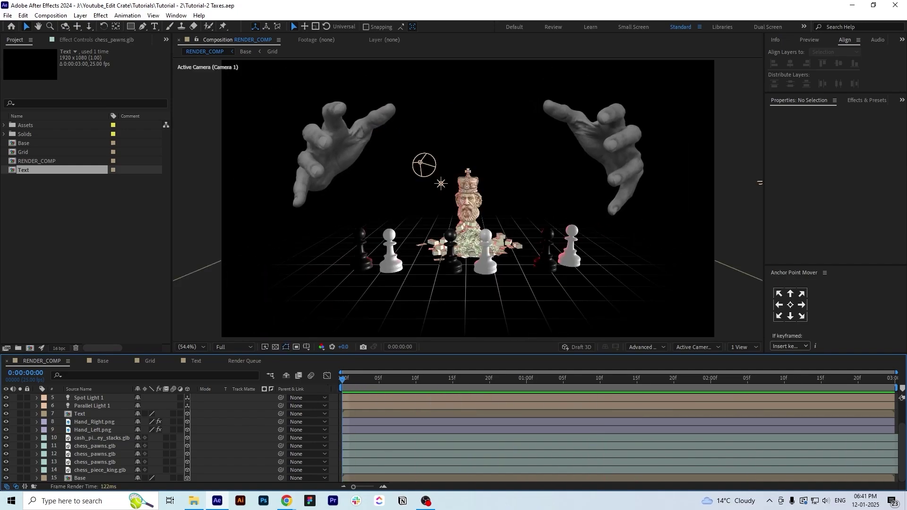
key("alt+Tab")
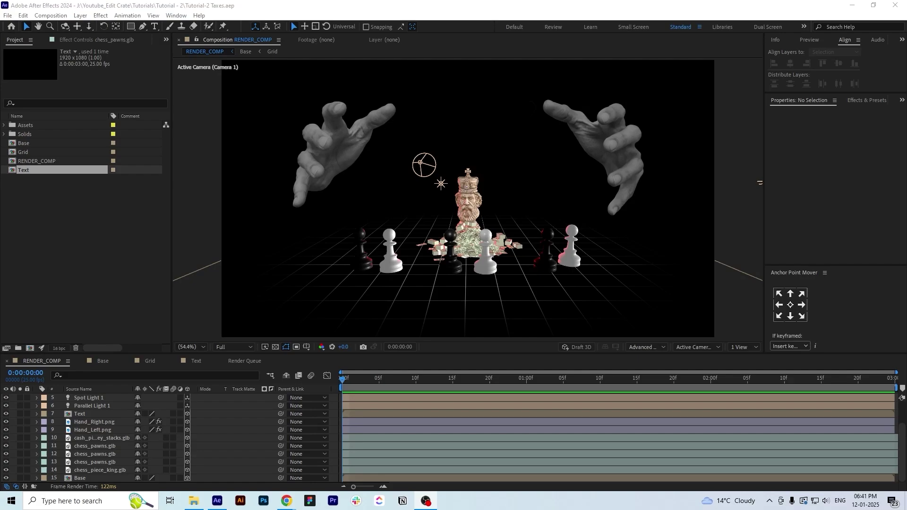
Create a new adjustment layer above all other layers in RENDER_COMP
left_click(80, 16)
mouse_move(108, 29)
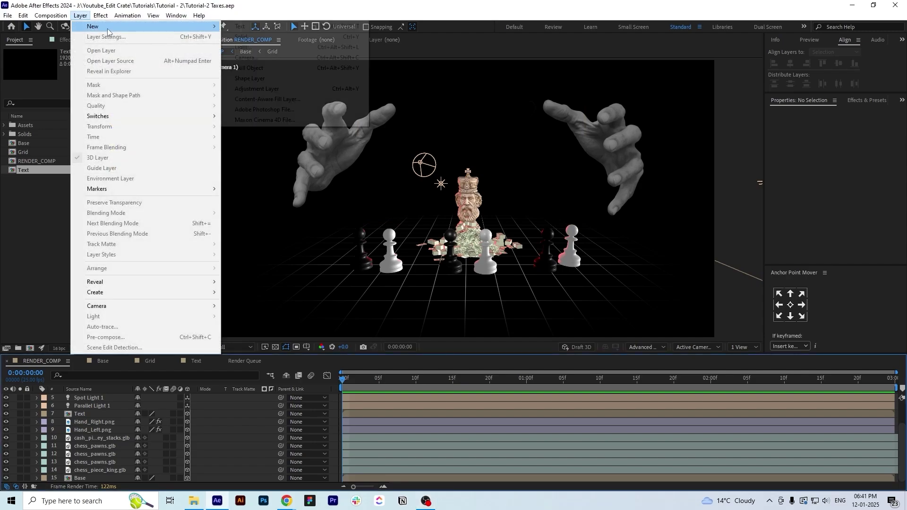
left_click(289, 90)
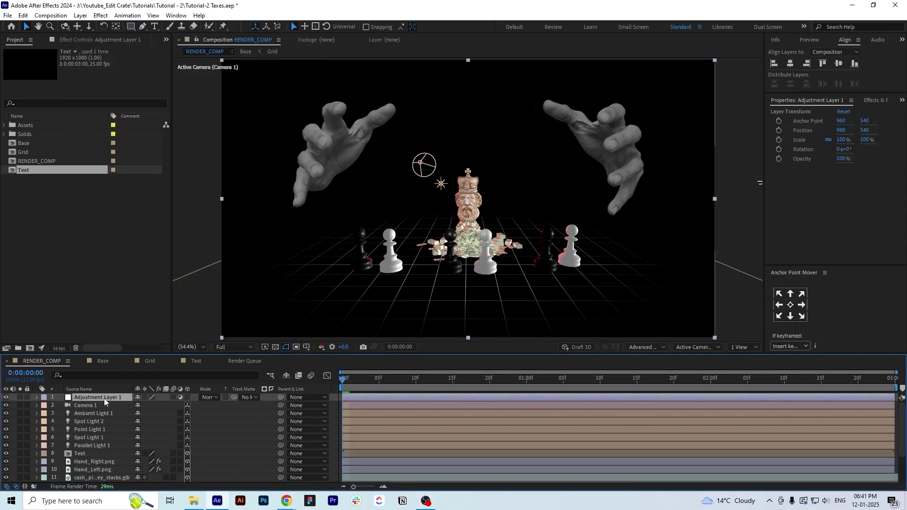
Apply Deep Glow to Adjustment Layer 1 with radius 226 and exposure 0.07
key("ctrl+space")
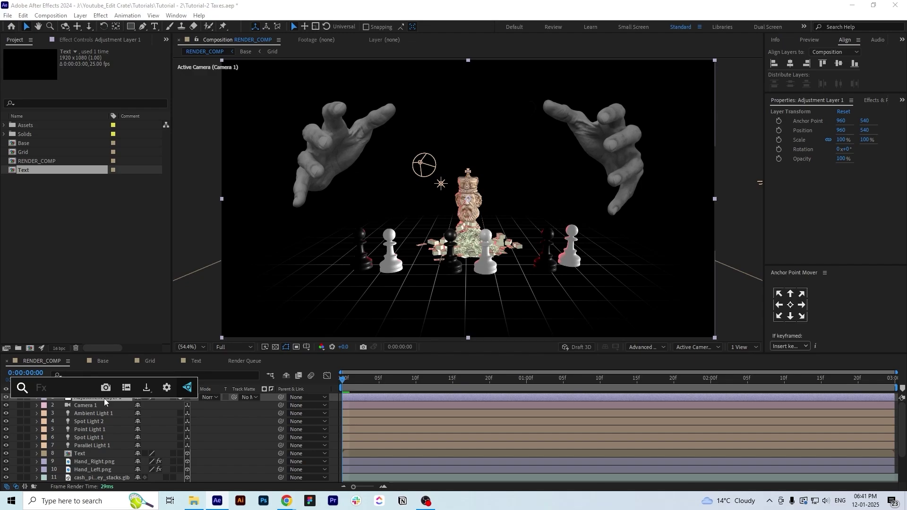
type("deep")
key("Return")
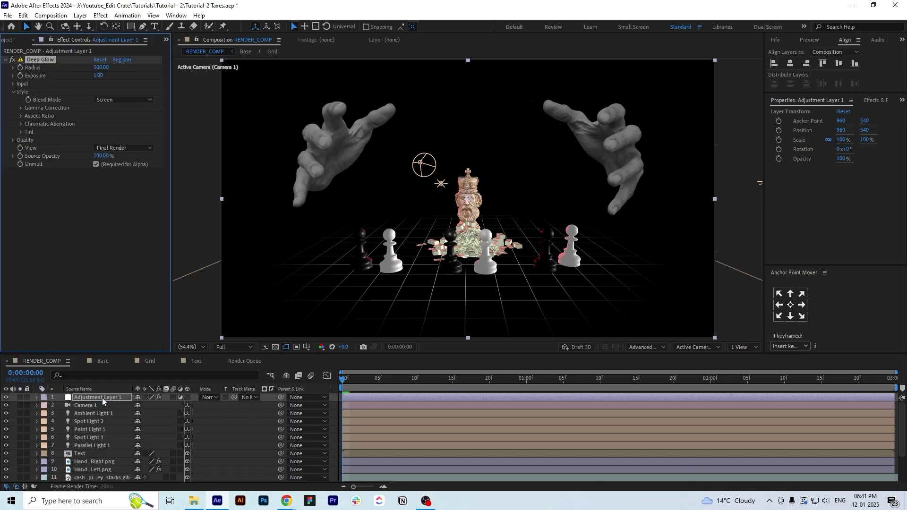
left_click_drag(99, 75, 82, 67)
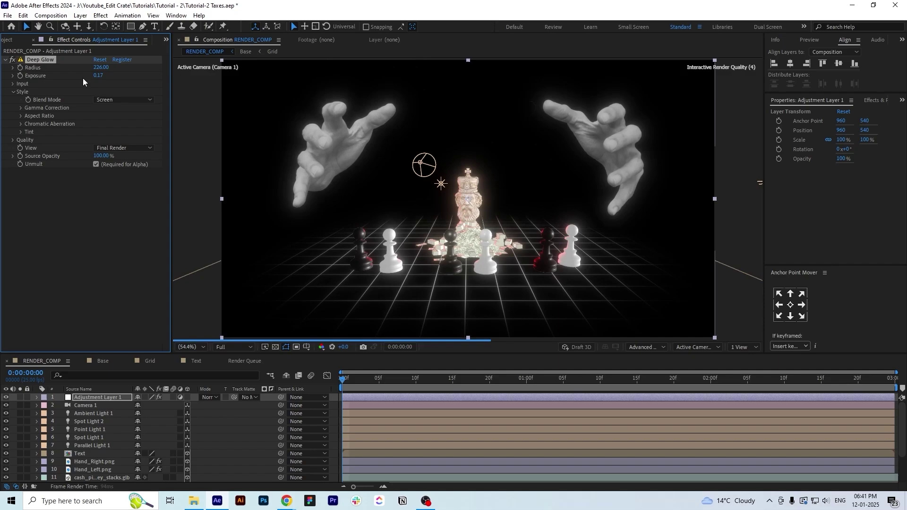
left_click_drag(98, 76, 89, 76)
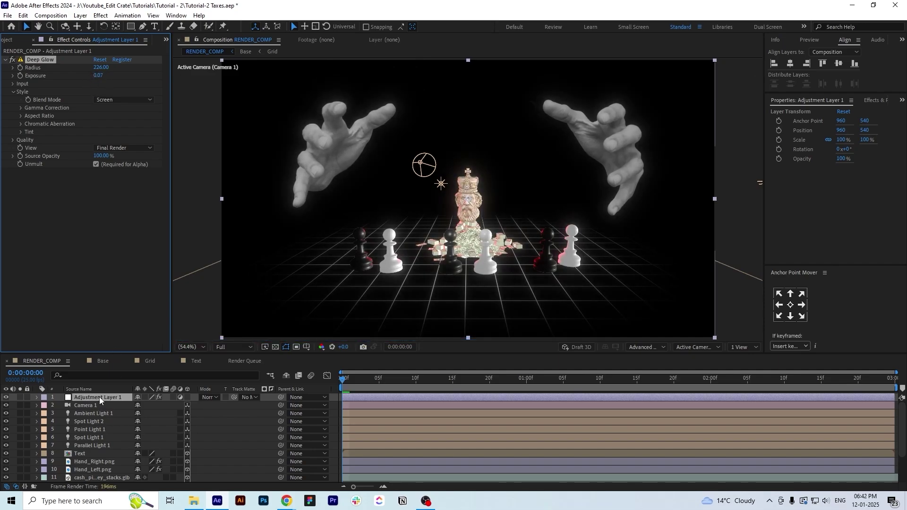
Apply Noise to Adjustment Layer 1, turning off color noise and clipping of result values and keeping the amount moderate
key("ctrl+space")
type("noi")
key("Return")
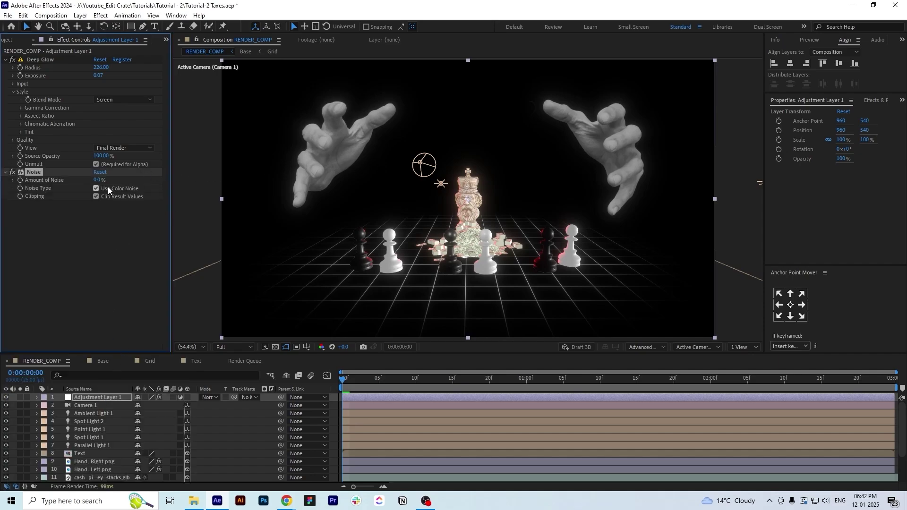
left_click_drag(97, 181, 112, 180)
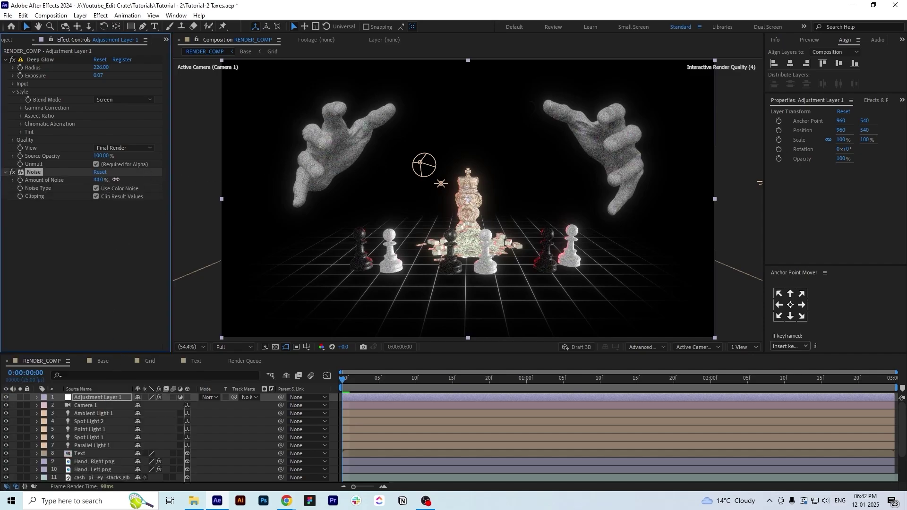
left_click(96, 188)
left_click(96, 196)
left_click_drag(99, 181, 94, 180)
Set the Deep Glow radius to 417 and exposure to 0.05, and at 0:00:01:22 set the noise amount to 22%
mouse_move(100, 67)
left_mouse_down()
mouse_move(191, 68)
mouse_move(97, 75)
left_mouse_up()
left_click(688, 380)
left_click_drag(99, 180, 97, 180)
Apply the Posterize effect to Adjustment Layer 1
left_click(89, 397)
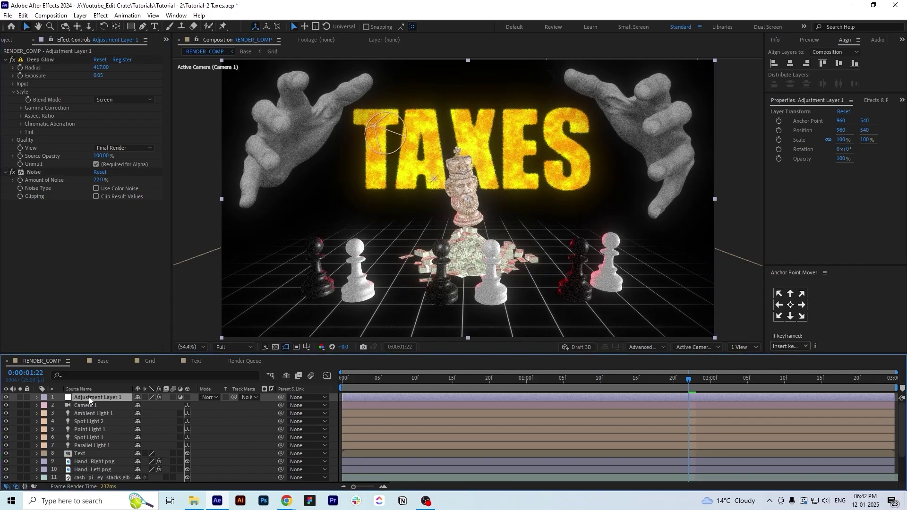
key("ctrl+space")
type("po")
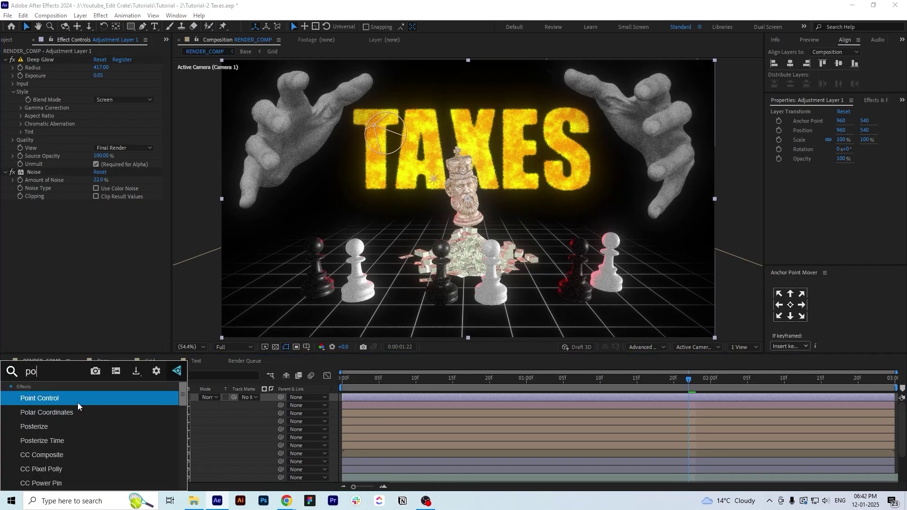
left_click(77, 402)
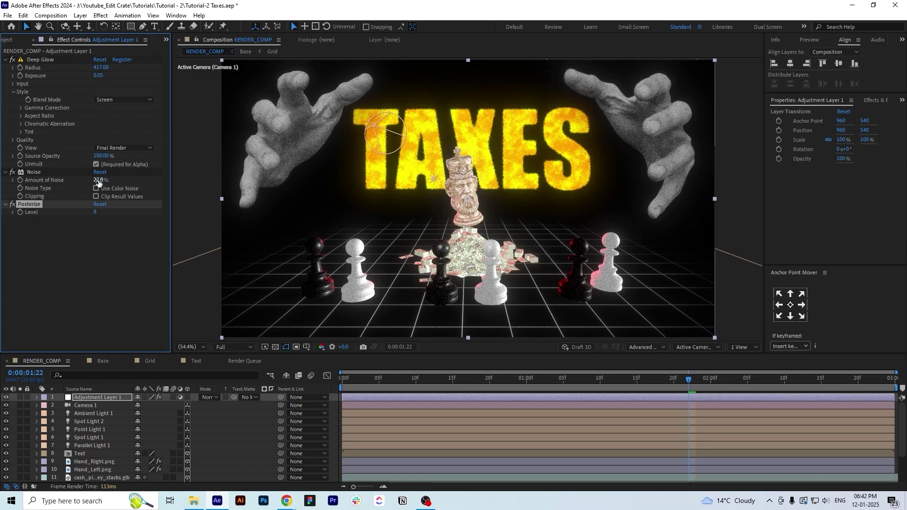
Fine-tune the noise amount and the Deep Glow exposure, and collapse the settings of all three effects
left_click_drag(98, 180, 99, 180)
left_click_drag(99, 75, 101, 76)
left_click(6, 59)
left_click(5, 68)
left_click(6, 76)
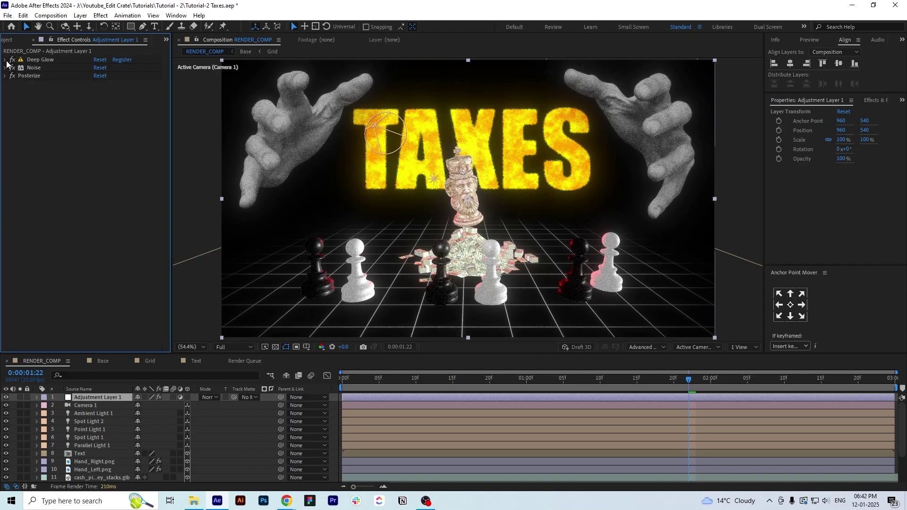
Apply Posterize Time to Adjustment Layer 1 with a frame rate of 14
key("ctrl+space")
type("pos")
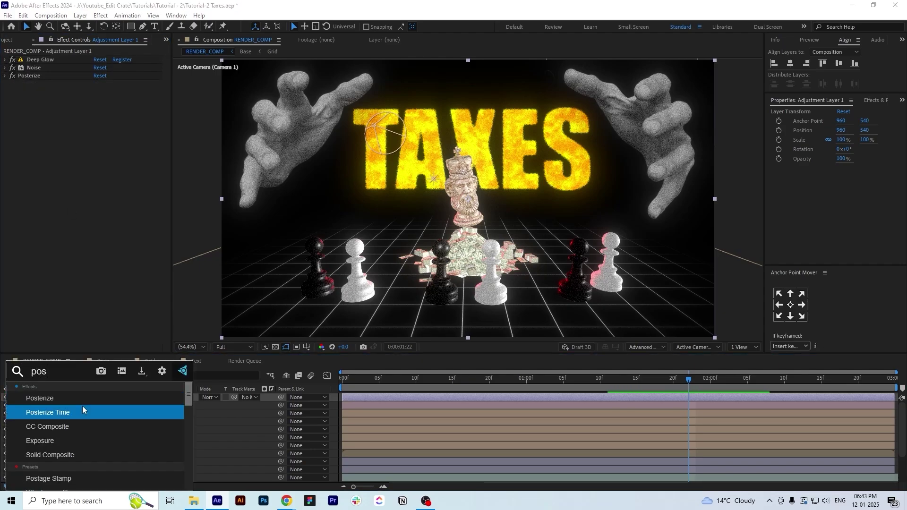
left_click(75, 413)
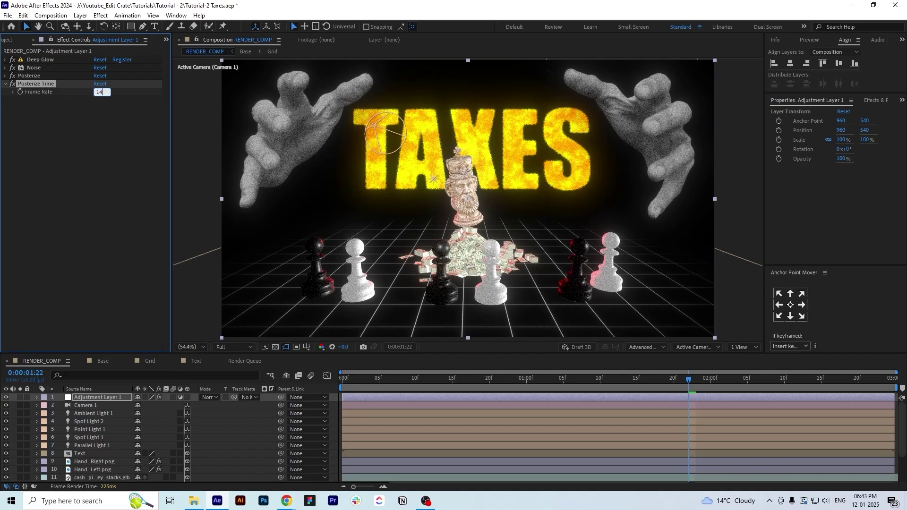
type("14")
key("Return")
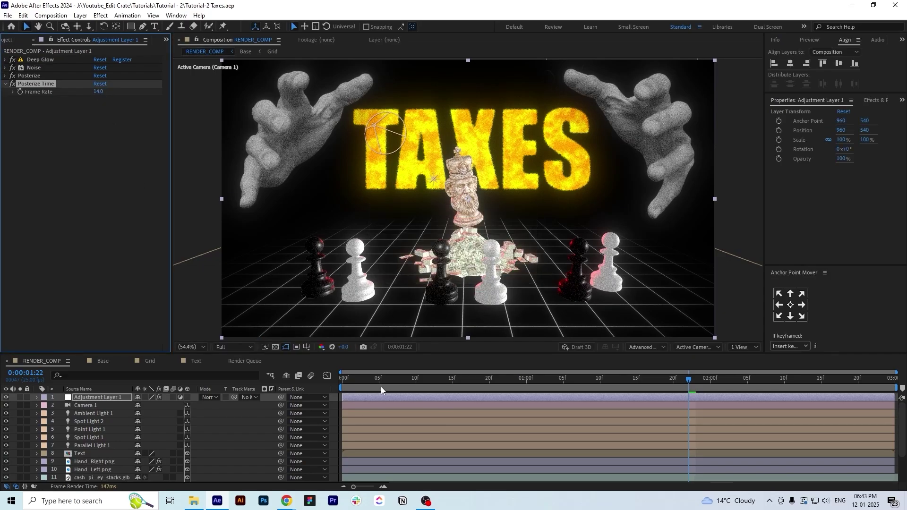
Preview RENDER_COMP from the start with the adjustment layer effects
left_click_drag(380, 382, 331, 387)
key("space")
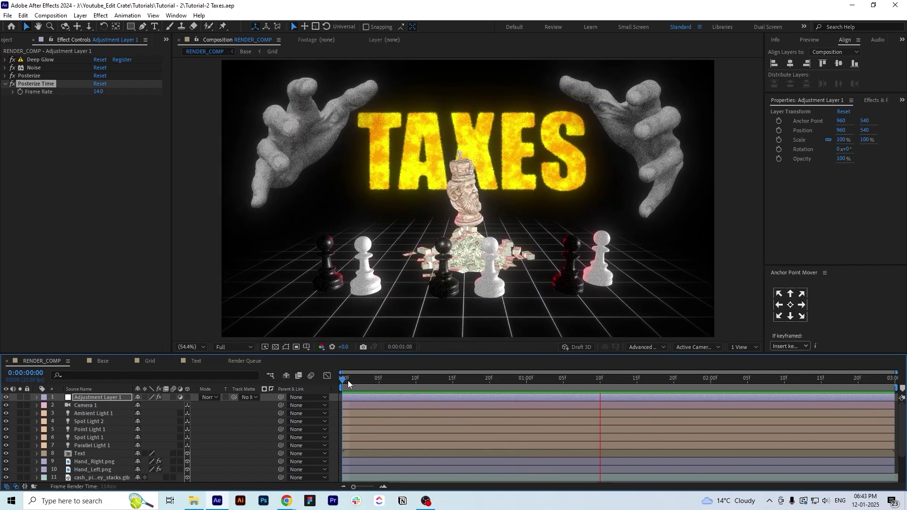
key("space")
Add 02 Subtle Dust.mp4 from Assets directly beneath Adjustment Layer 1 with the Screen blending mode
left_click(11, 40)
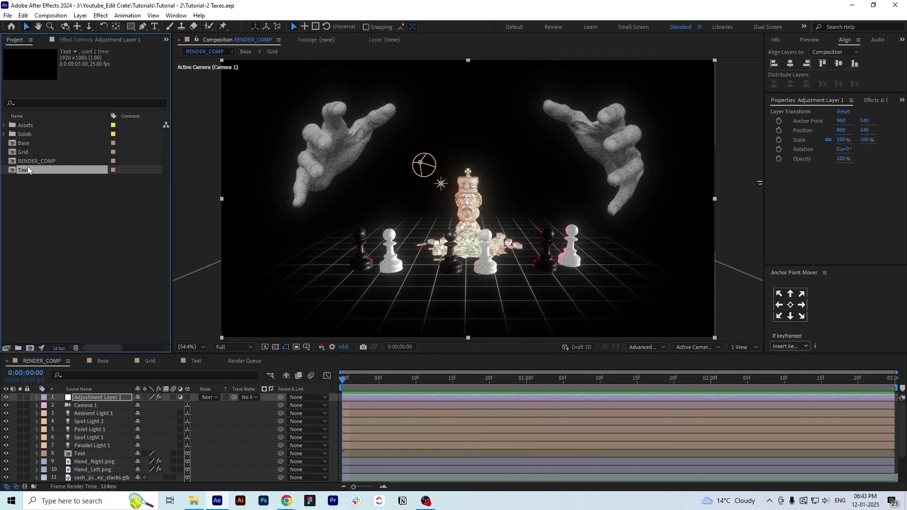
left_click(3, 126)
left_click_drag(44, 153, 99, 400)
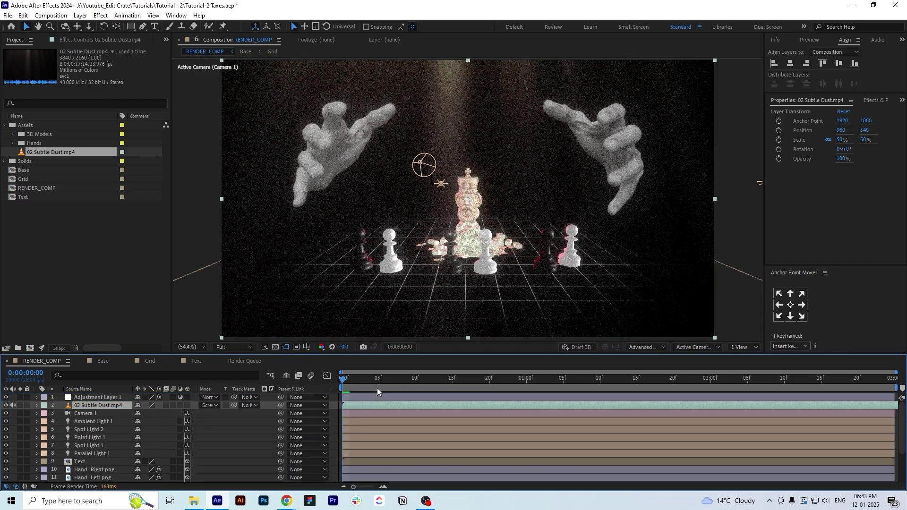
left_click_drag(365, 381, 332, 396)
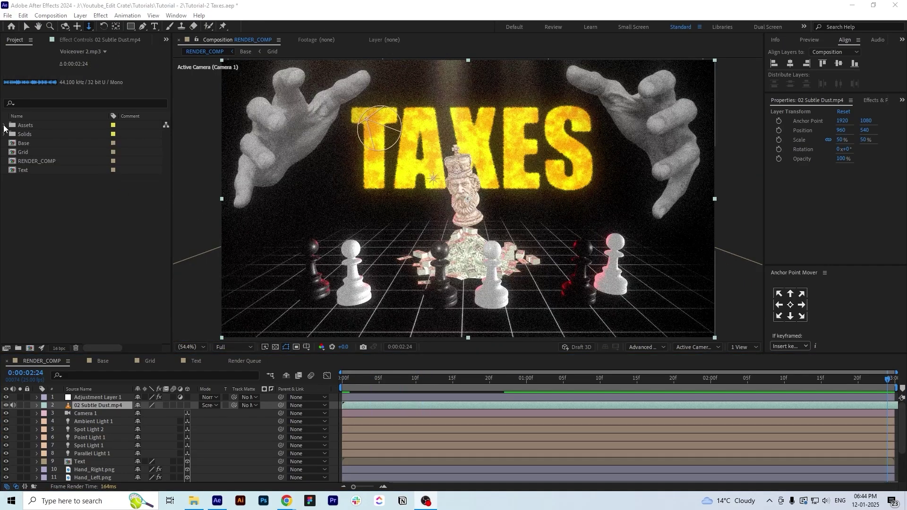
Add Voiceover 2.mp3 from Assets as RENDER_COMP's bottom layer and play the scene with it
left_click(4, 126)
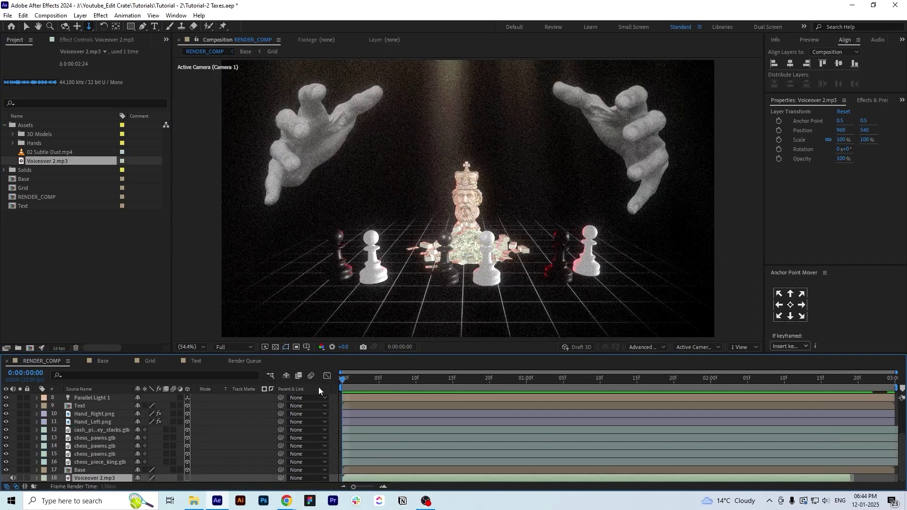
key("space")
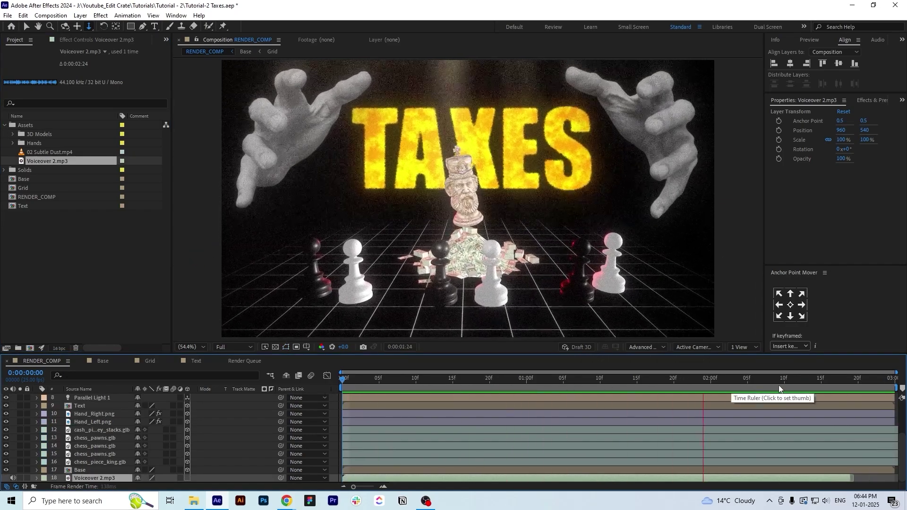
left_click(775, 386)
At 0:00:02:24, adjust Camera 1's keyframed view to a slightly closer and higher angle on the scene
left_click_drag(775, 386, 888, 386)
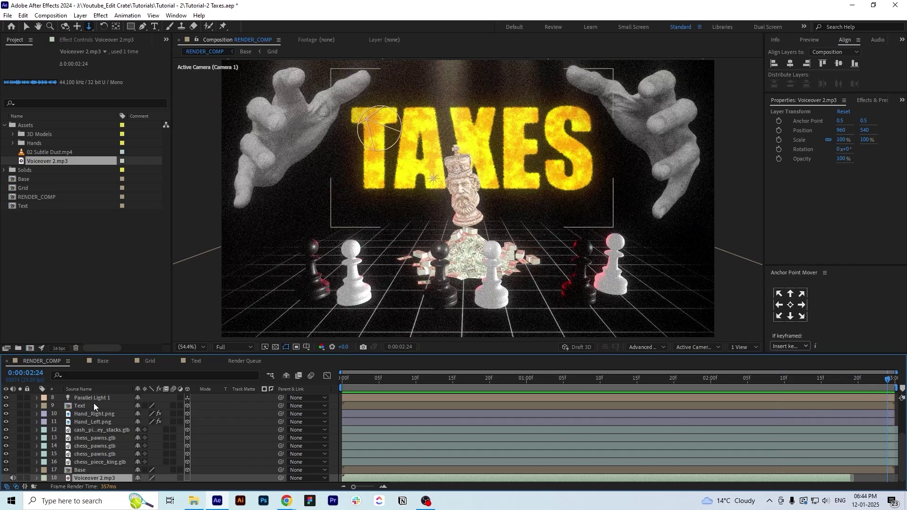
scroll(93, 406, "up", 3)
left_click(95, 415)
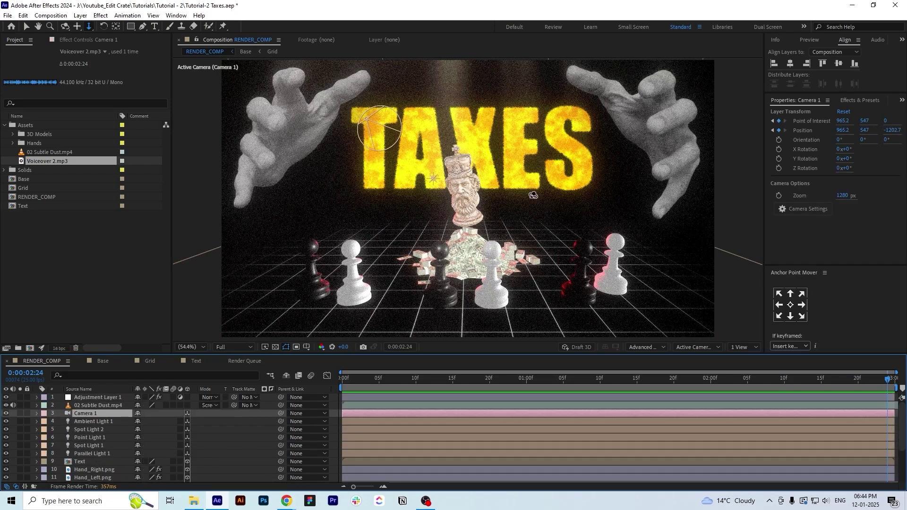
key("c")
left_click_drag(453, 189, 469, 177)
Preview the adjusted camera move from the start
key("Home")
key("space")
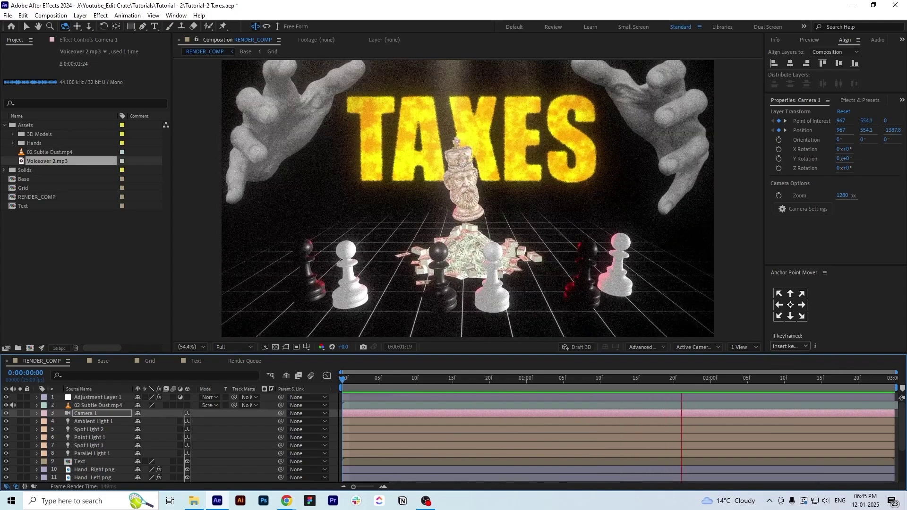
key("space")
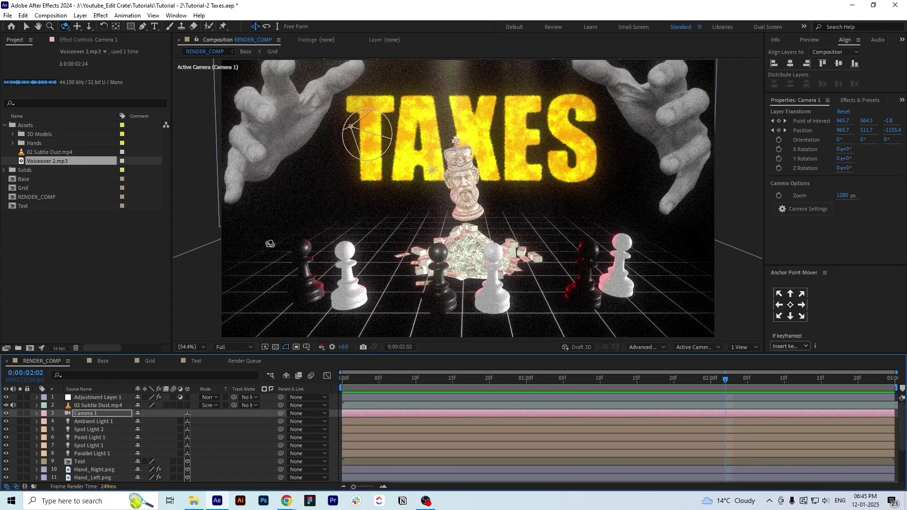
Collapse Posterize Time on Adjustment Layer 1, hide the layer, and preview the scene from the start without its effects
left_click(90, 398)
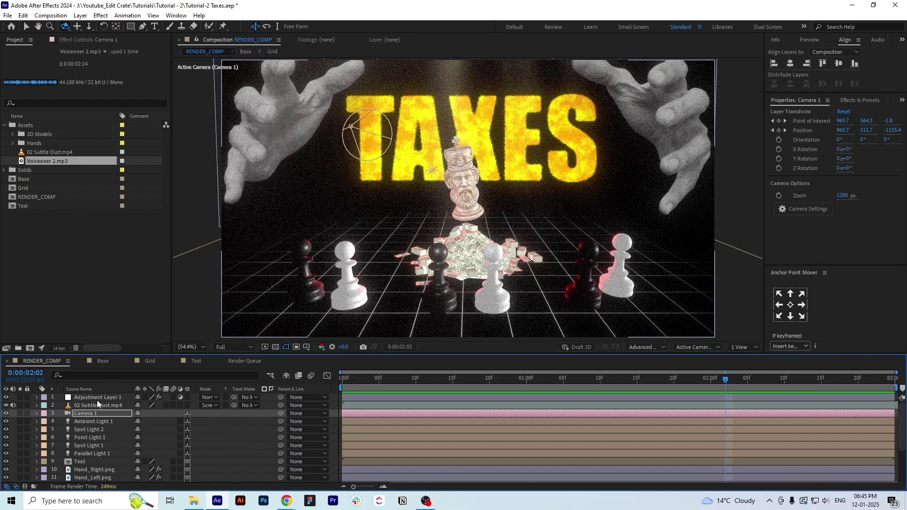
left_click(69, 41)
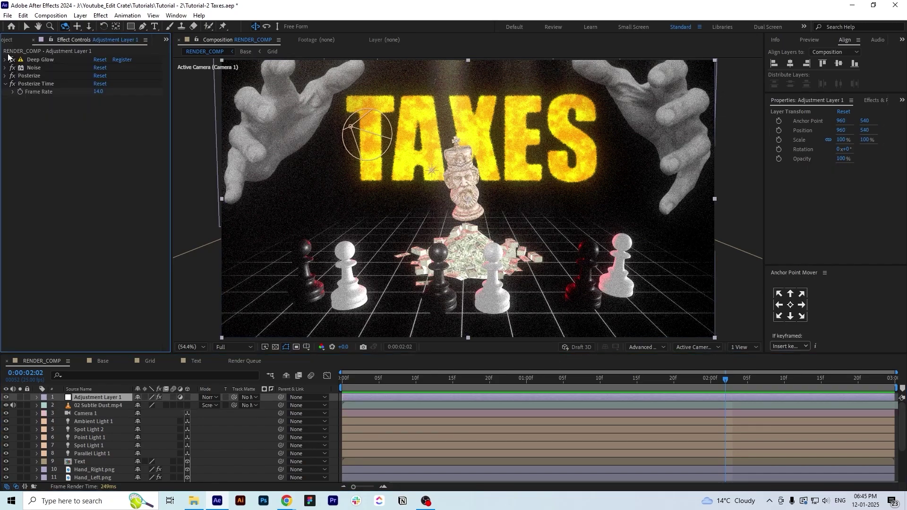
left_click(4, 84)
left_click(5, 397)
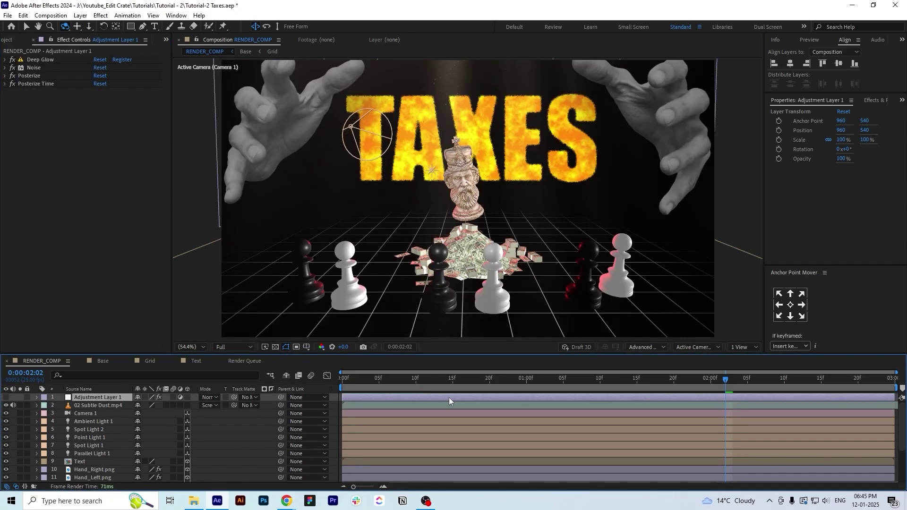
key("Home")
key("space")
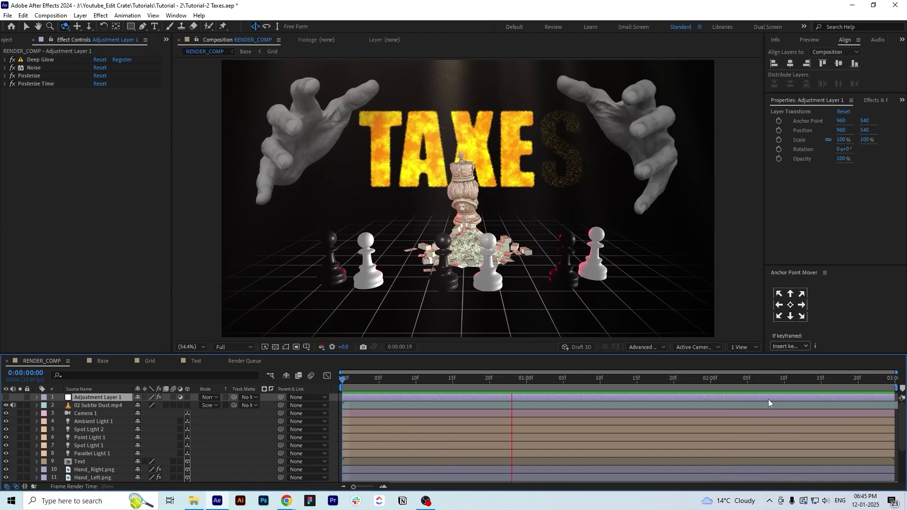
Stop the preview, show Adjustment Layer 1 again, and lower its Opacity to 95%
key("space")
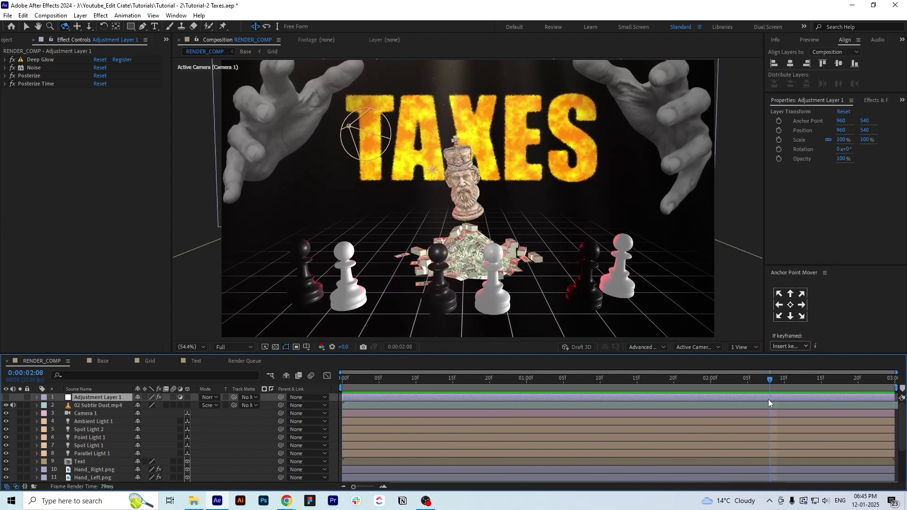
left_click(6, 397)
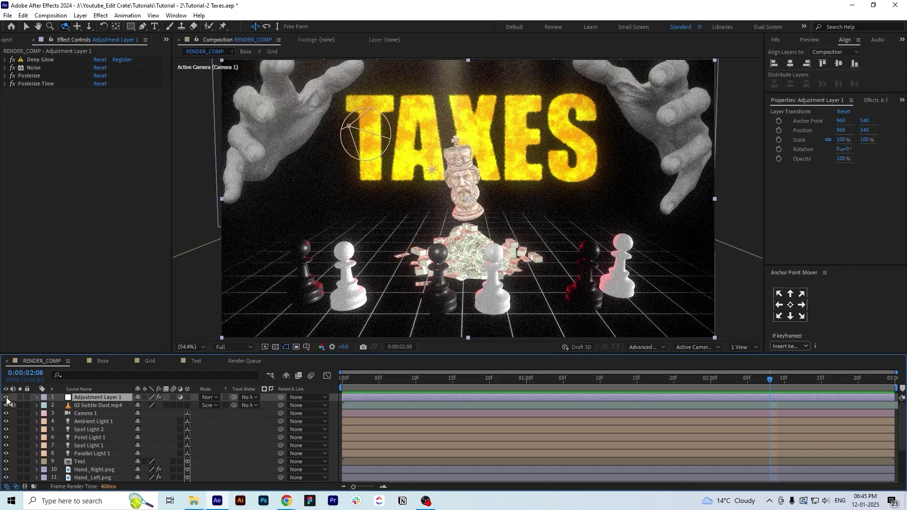
left_click(5, 59)
key("t")
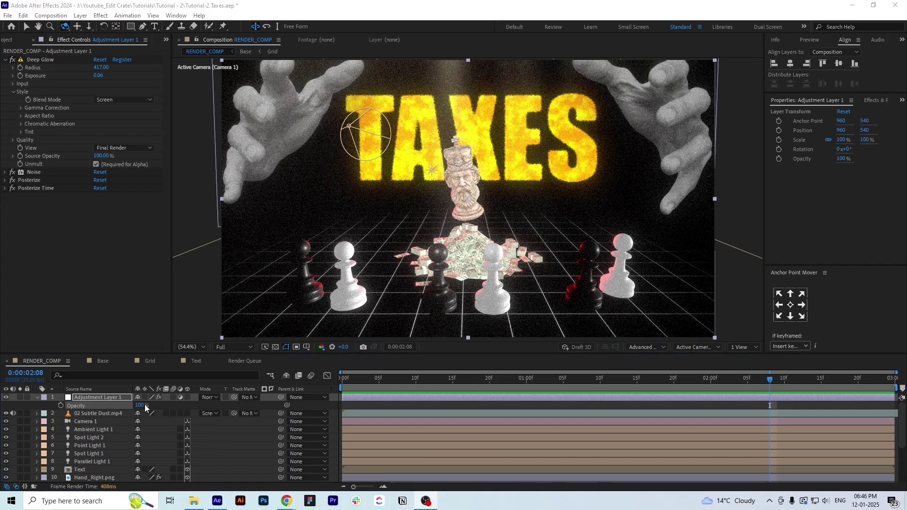
left_click_drag(138, 407, 131, 407)
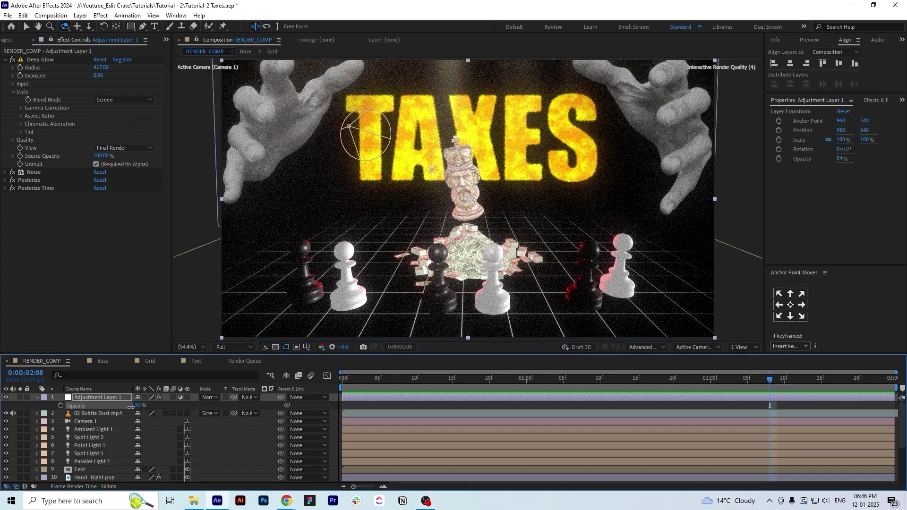
left_click_drag(131, 408, 141, 408)
Raise Deep Glow's Exposure on Adjustment Layer 1 to 0.12 and collapse the effect's settings
left_click(6, 172)
left_click_drag(99, 76, 101, 75)
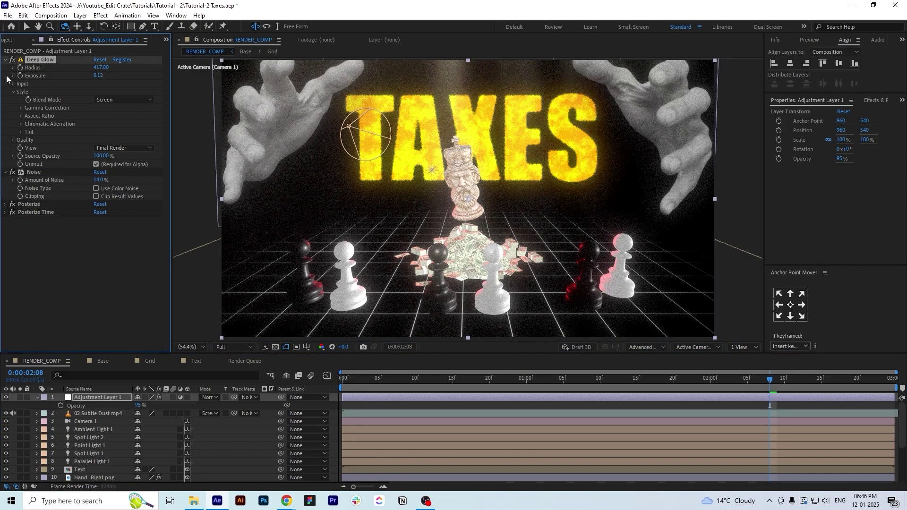
left_click(6, 60)
Adjust Spot Light 2's Intensity in its light settings and set Spot Light 1's Intensity to 100%
double_click(90, 429)
key("Return")
double_click(89, 437)
left_click_drag(749, 169, 744, 172)
key("Return")
double_click(90, 453)
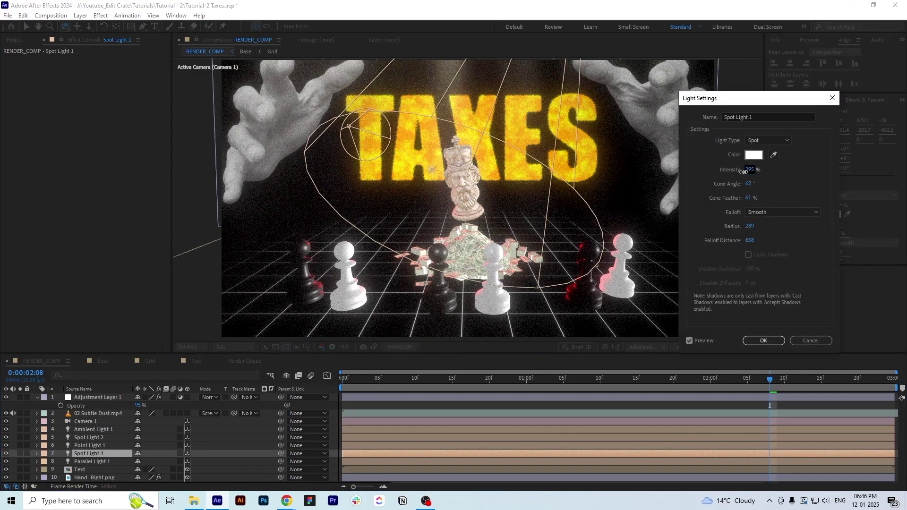
type("100")
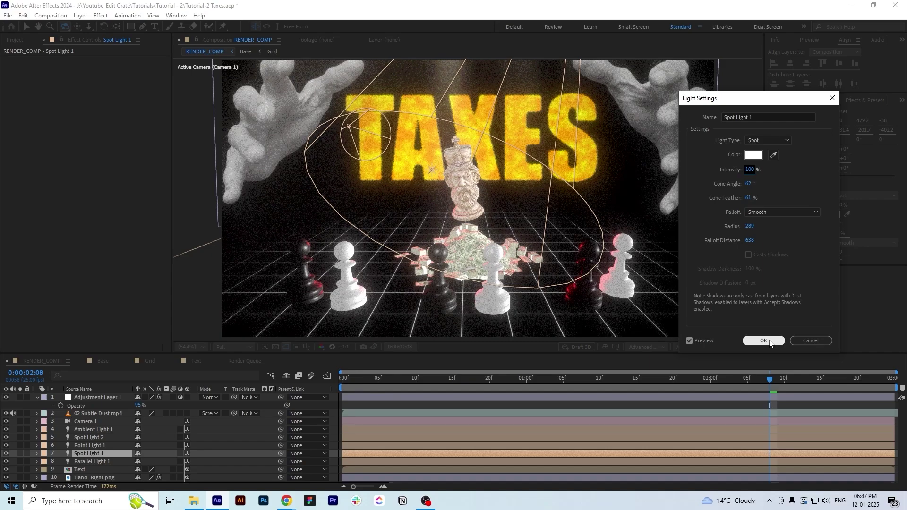
left_click(764, 341)
Raise Ambient Light 1's Intensity to 56% and collapse Adjustment Layer 1's properties
double_click(93, 429)
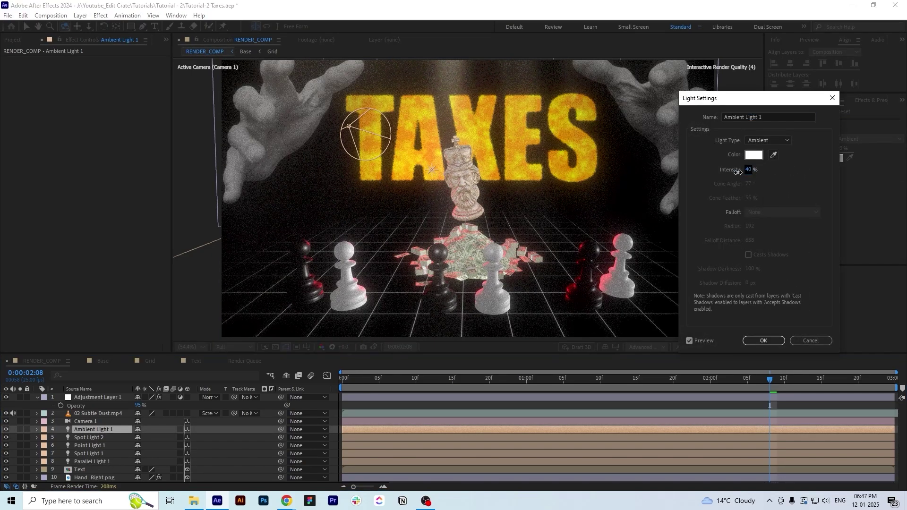
left_click_drag(738, 172, 747, 173)
key("Return")
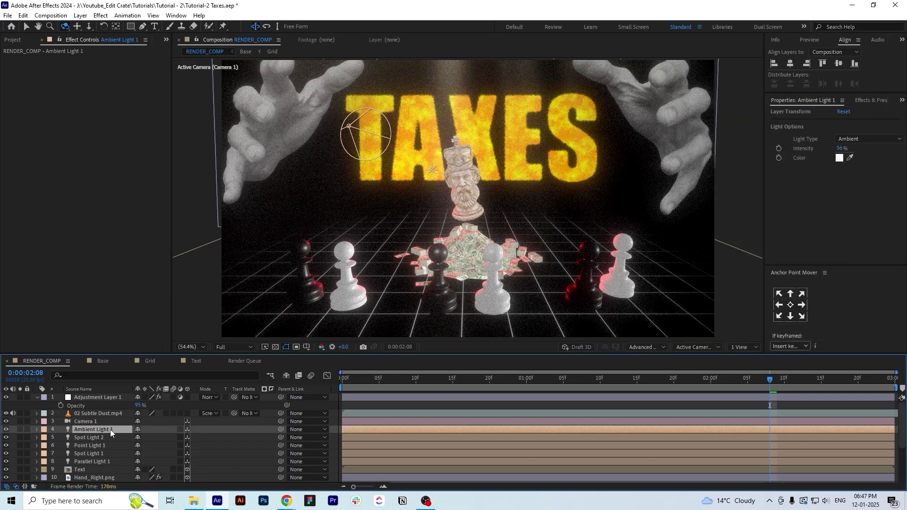
left_click(37, 397)
Apply the Drop Shadow effect to Hand_Right.png with a yellow shadow color
left_click(100, 470)
key("ctrl+space")
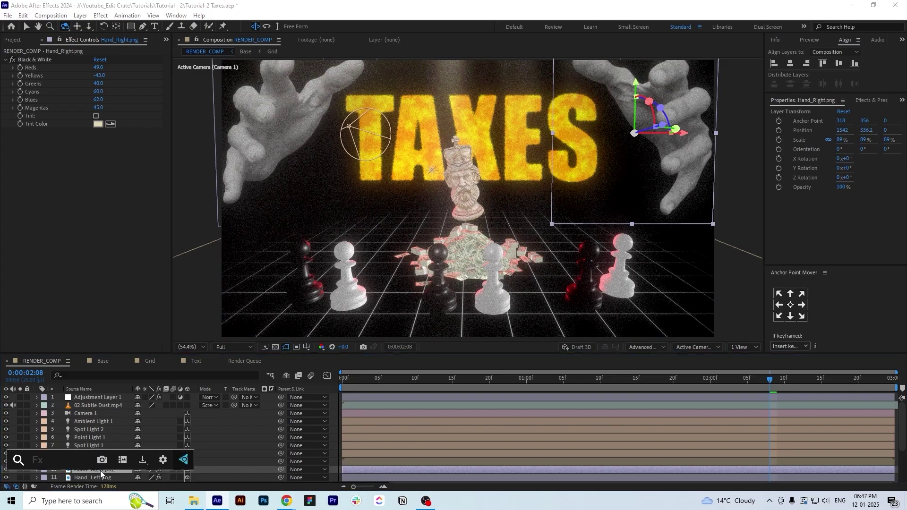
type("dr")
left_click(88, 400)
key("v")
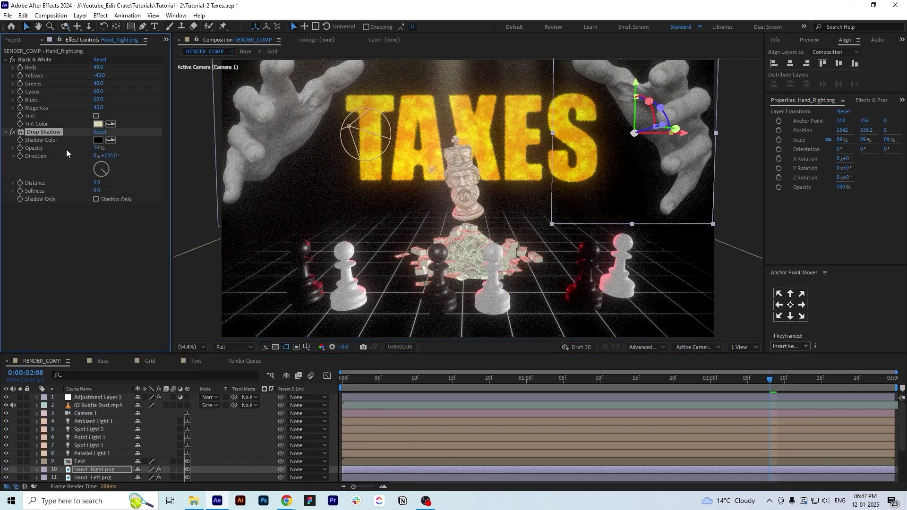
left_click(98, 140)
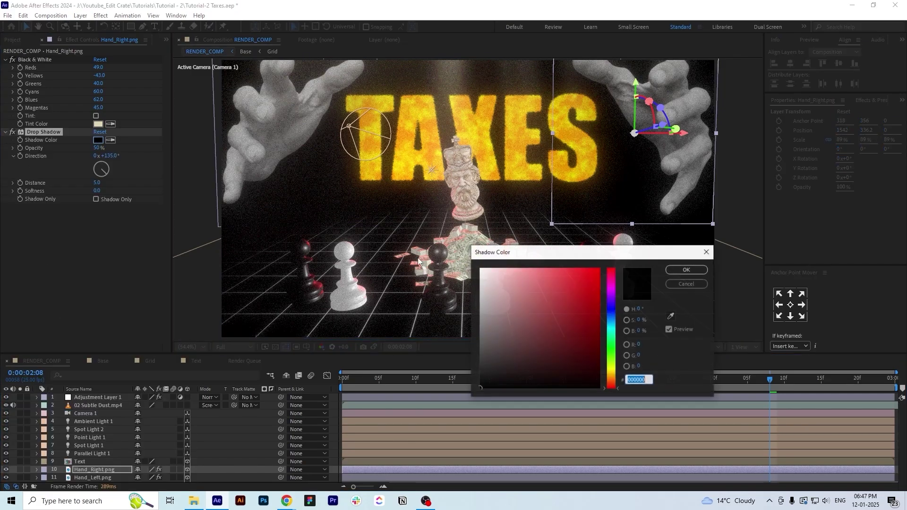
left_click(611, 373)
left_click(580, 296)
left_click(680, 270)
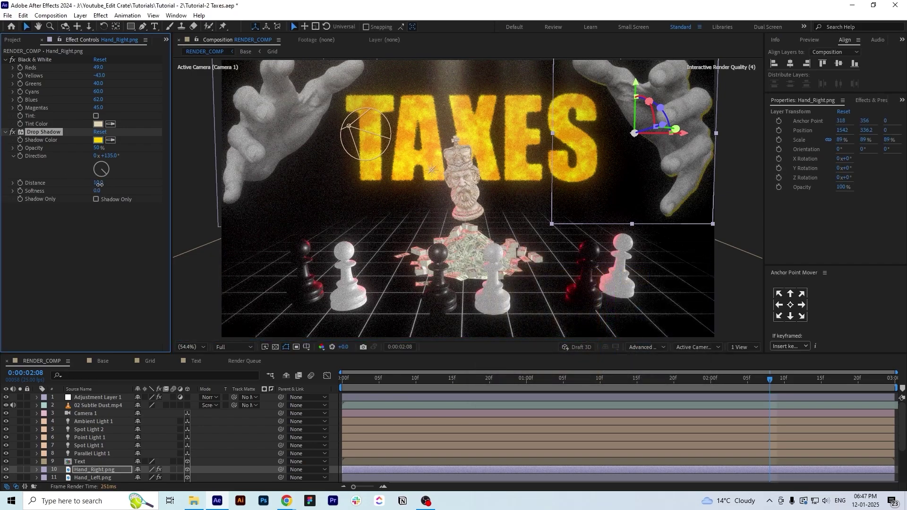
Set Hand_Right.png's Drop Shadow Distance to 12 and Direction to 252°, with a paler yellow color
left_click_drag(100, 185, 99, 183)
left_click(94, 171)
left_click(98, 139)
left_click_drag(543, 269, 559, 269)
left_click(686, 270)
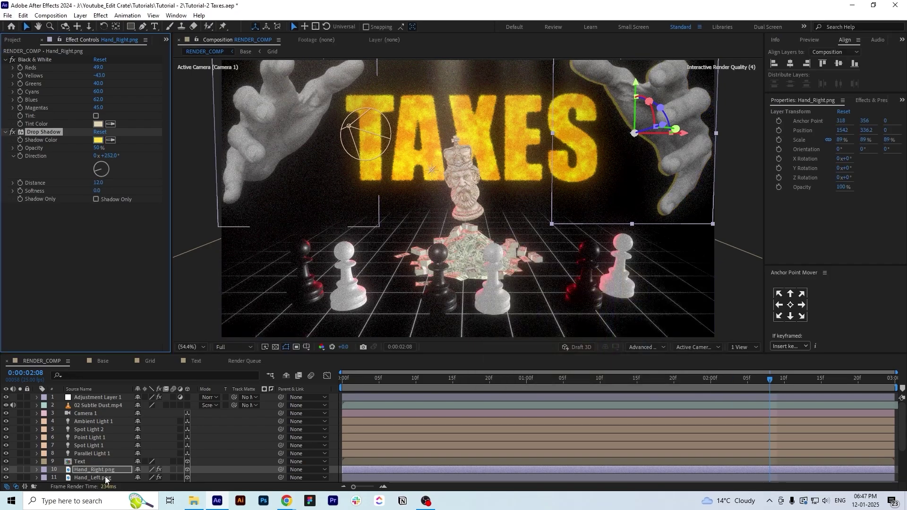
Paste the Drop Shadow onto Hand_Left.png, setting Direction to 119° and Opacity to 100%, and adjust its Distance
left_click(105, 477)
key("ctrl+v")
left_click(108, 108)
left_click_drag(96, 83, 121, 83)
left_click_drag(97, 118, 102, 119)
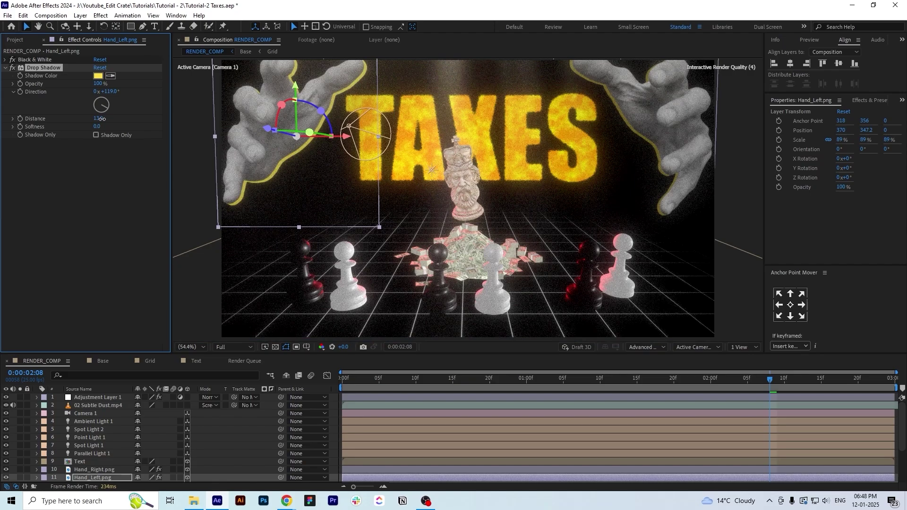
Sample the orange of the TAXES title as the Drop Shadow color for Hand_Left.png and Hand_Right.png
left_click(111, 75)
left_click(514, 133)
left_click(105, 469)
left_click(110, 140)
left_click(514, 133)
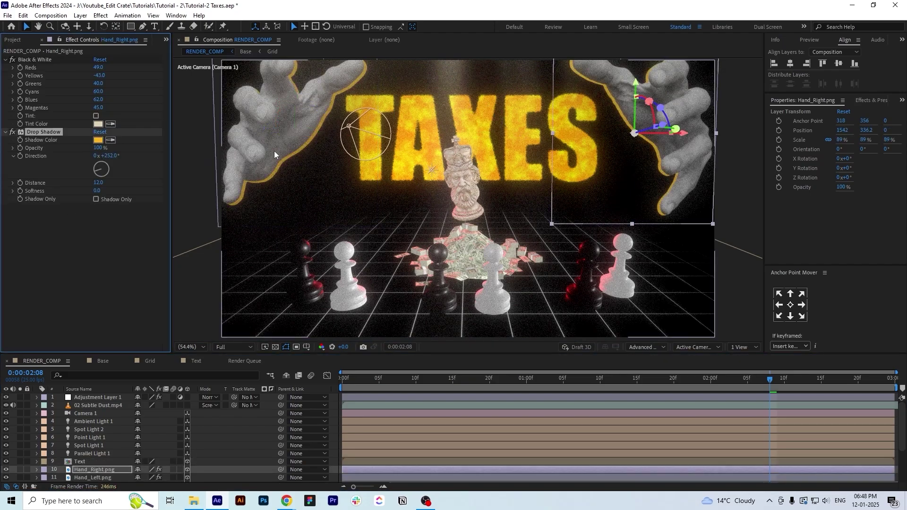
At 0:00:00:17, readjust the Exposure of Deep Glow on Adjustment Layer 1
left_click(467, 383)
left_click(99, 397)
left_click_drag(97, 76, 97, 75)
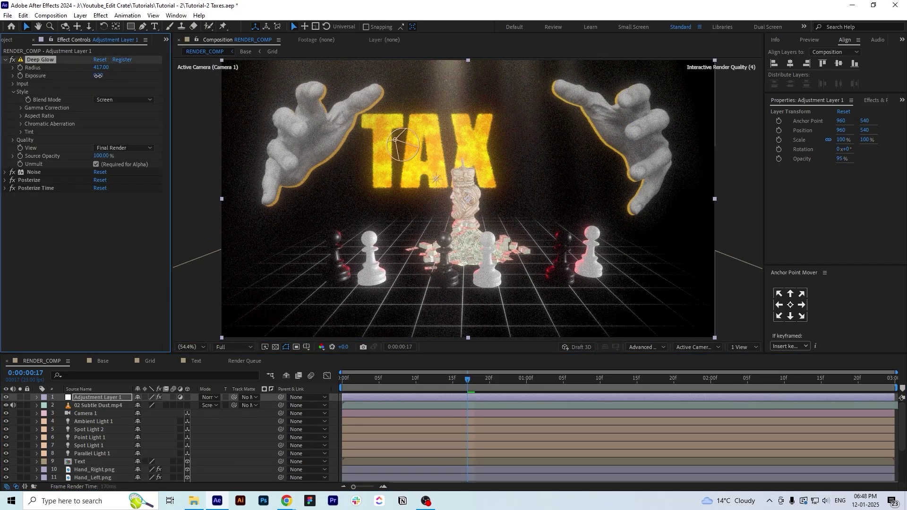